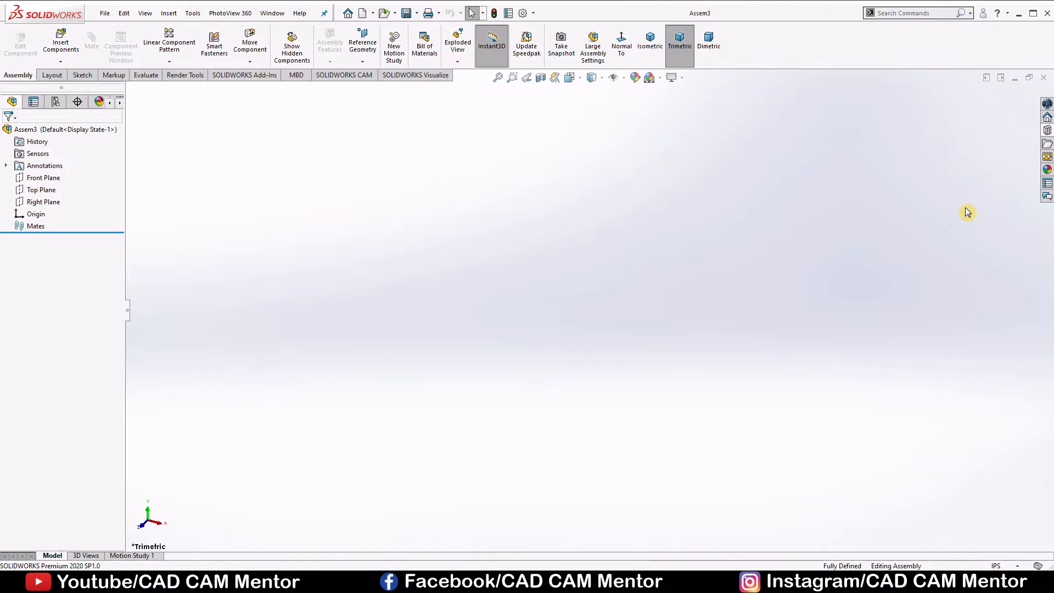
# Set the assembly's document units to MMGS (millimeter, gram, second).
pyautogui.click(1017, 566)
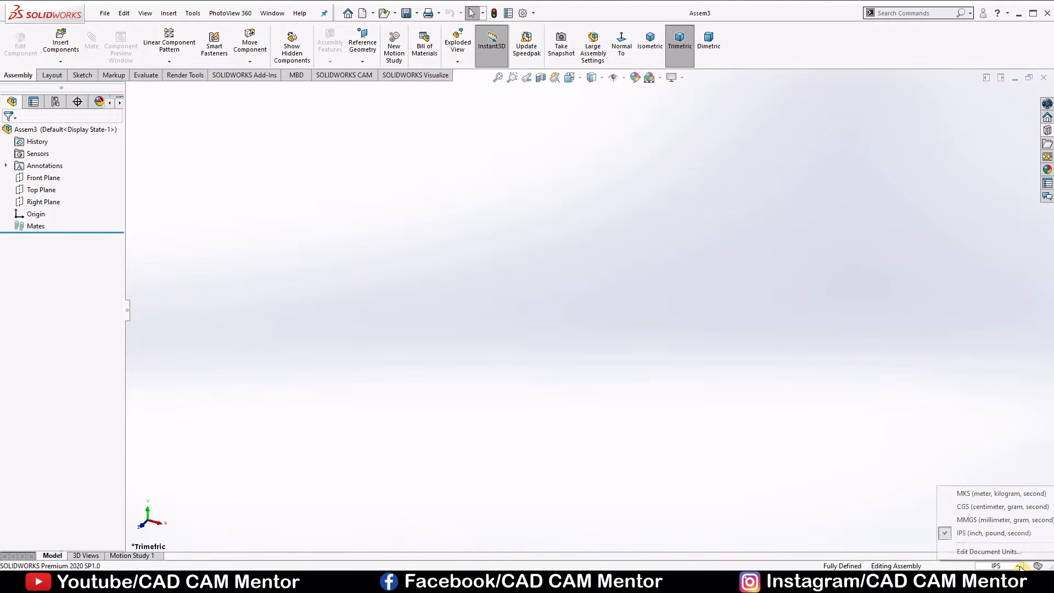
pyautogui.click(980, 522)
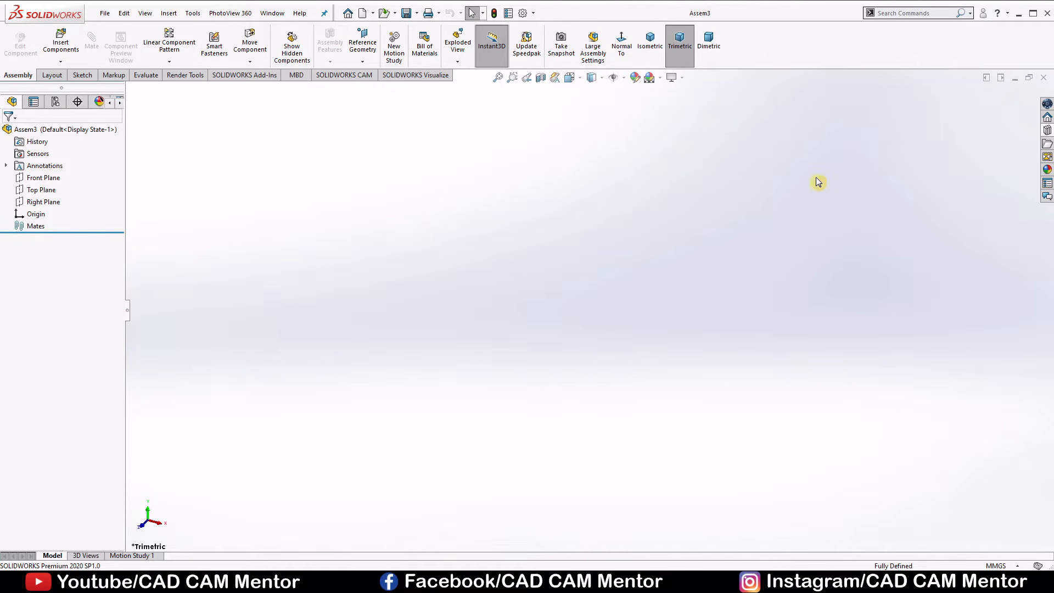
# Check that the Toolbox is available in the Design Library and that the SOLIDWORKS Toolbox Library add-in is enabled.
pyautogui.click(1045, 131)
pyautogui.click(907, 123)
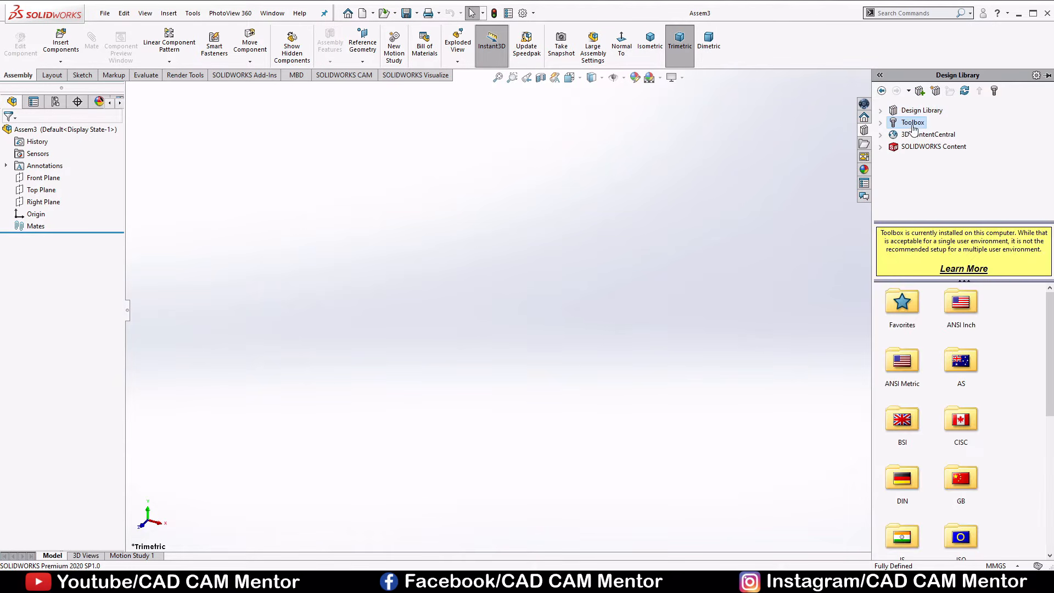
pyautogui.click(771, 156)
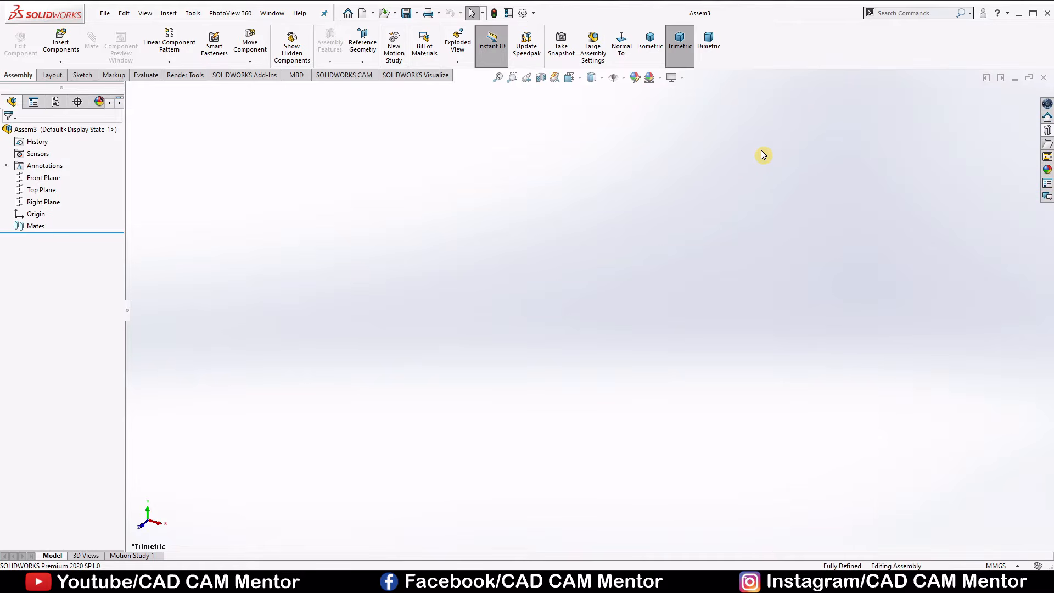
pyautogui.click(533, 14)
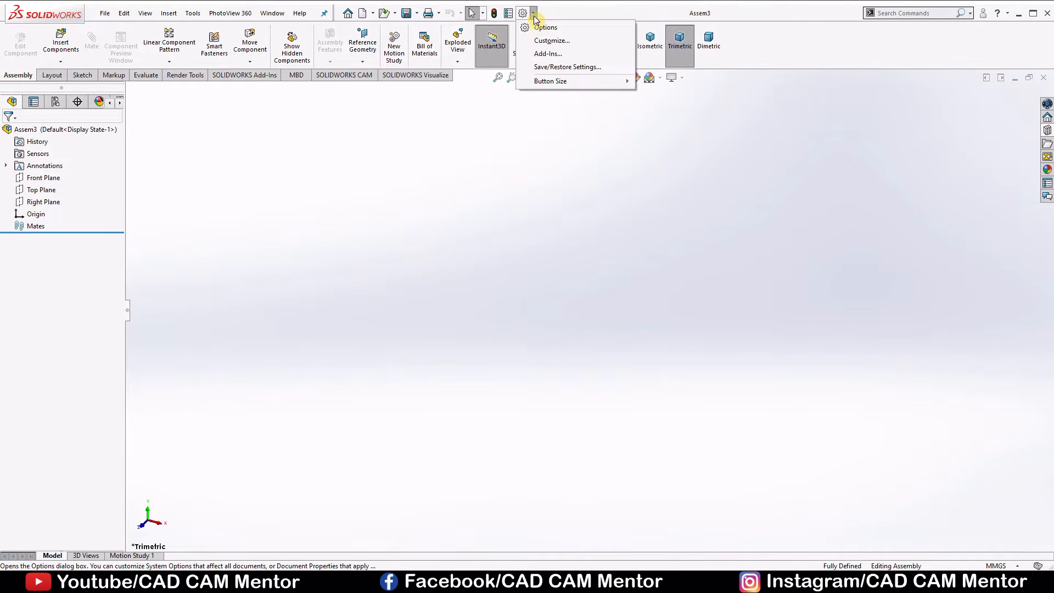
pyautogui.click(539, 55)
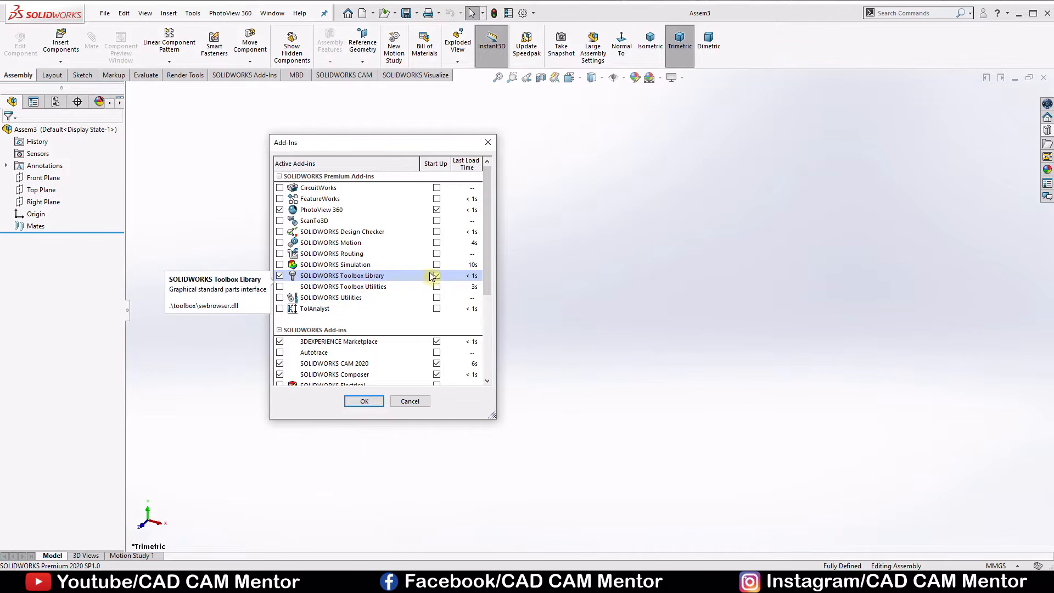
pyautogui.click(365, 400)
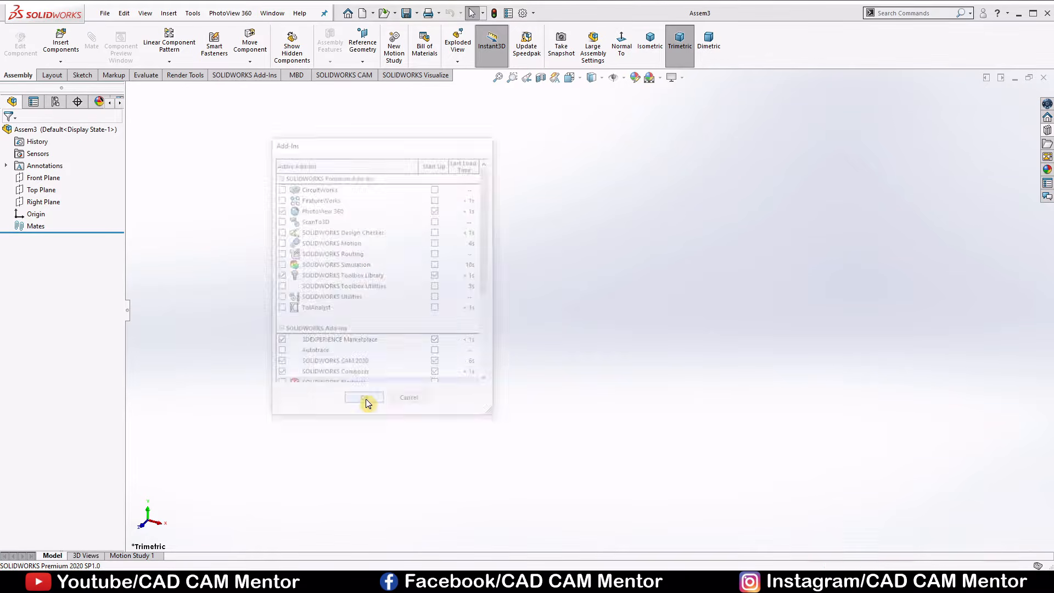
# Insert a Straight Bevel (Gear) into the assembly from the Toolbox's ISO Power Transmission gears.
pyautogui.click(1047, 130)
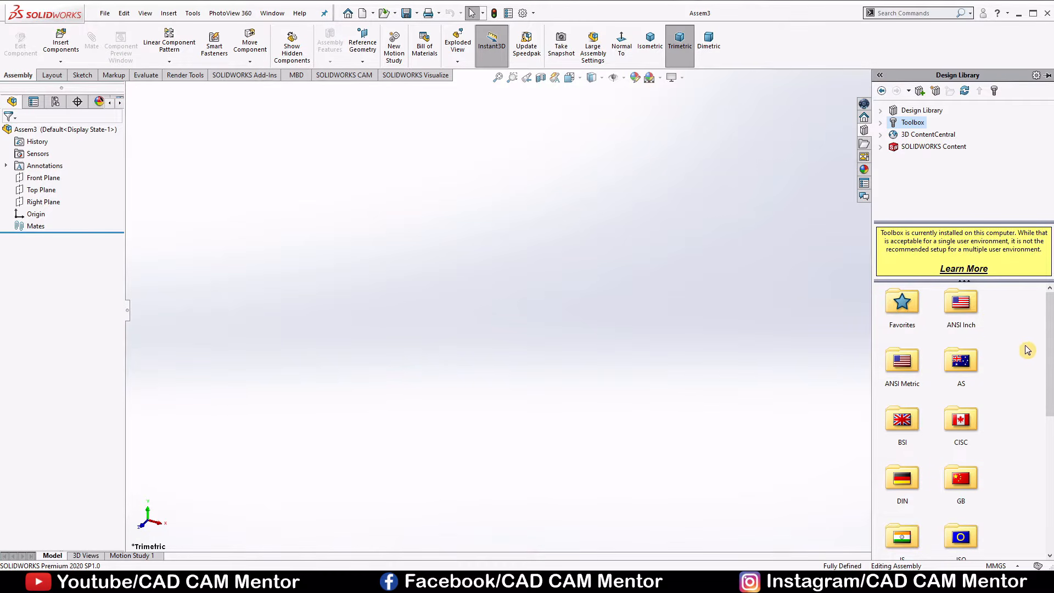
pyautogui.scroll(-2, 1043, 430)
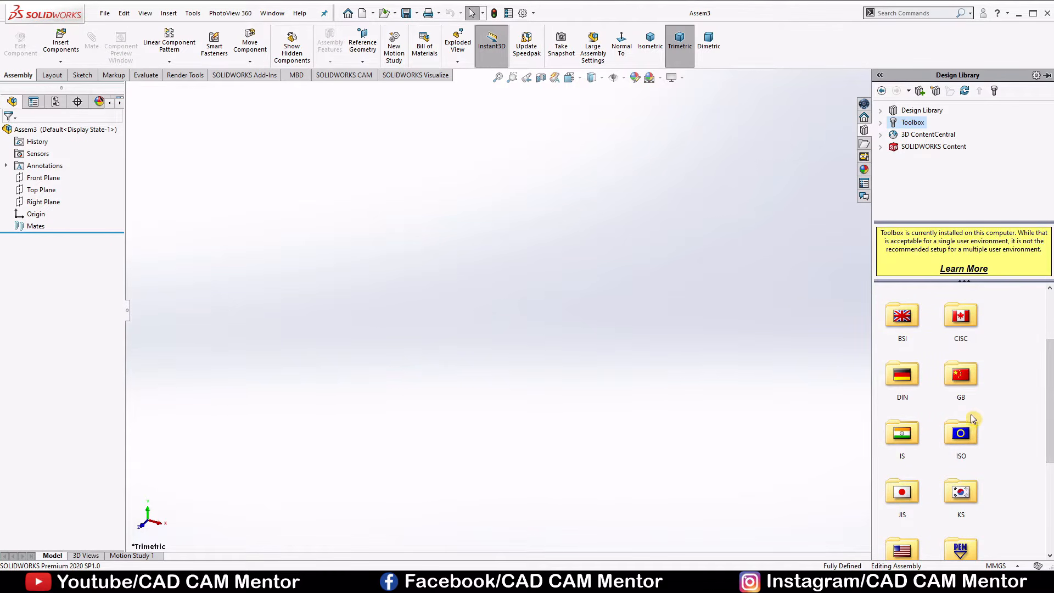
pyautogui.doubleClick(962, 433)
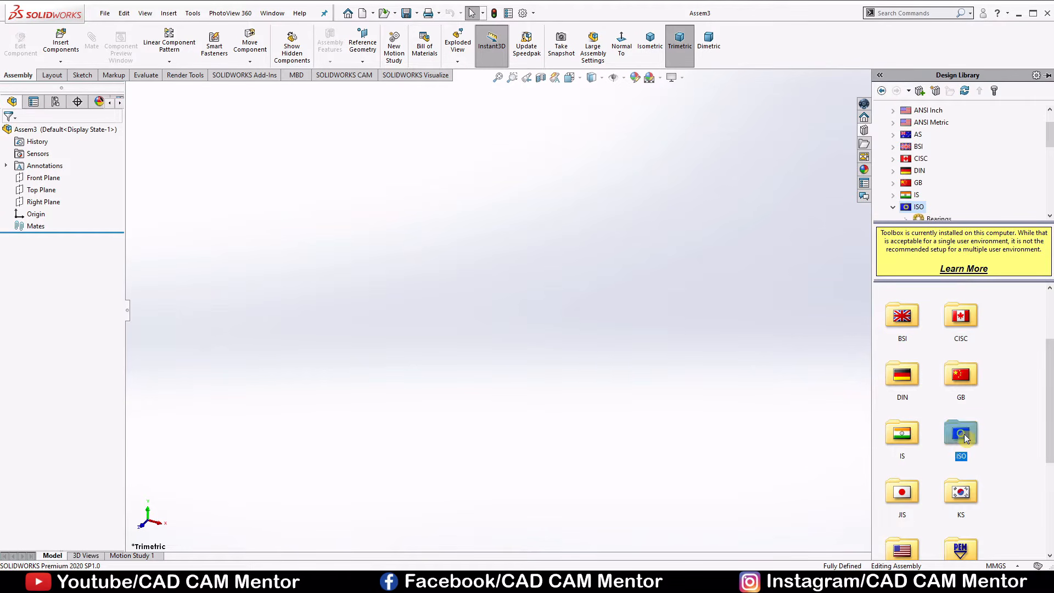
pyautogui.doubleClick(901, 423)
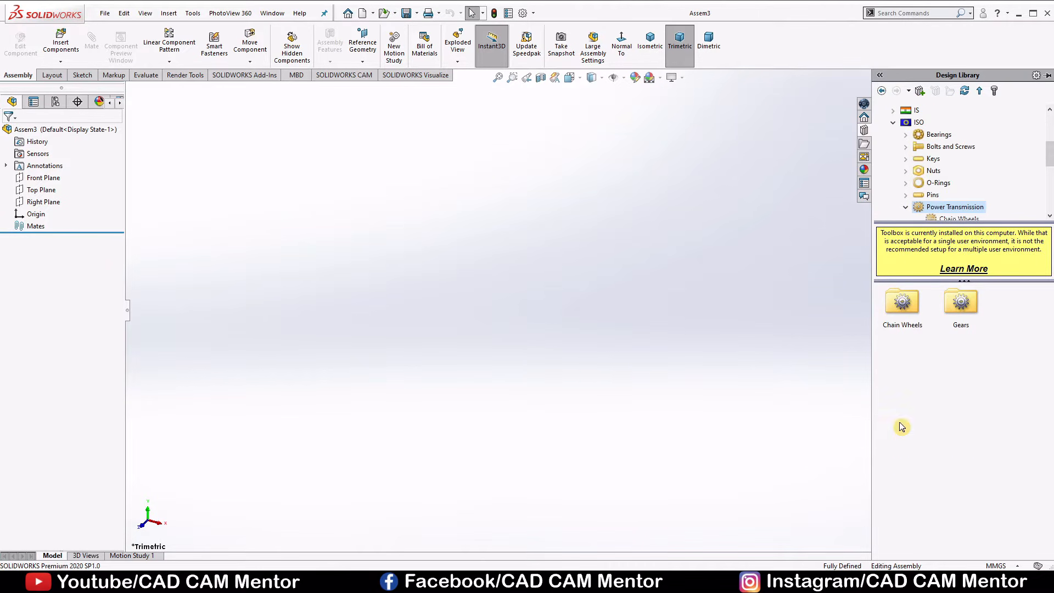
pyautogui.doubleClick(961, 303)
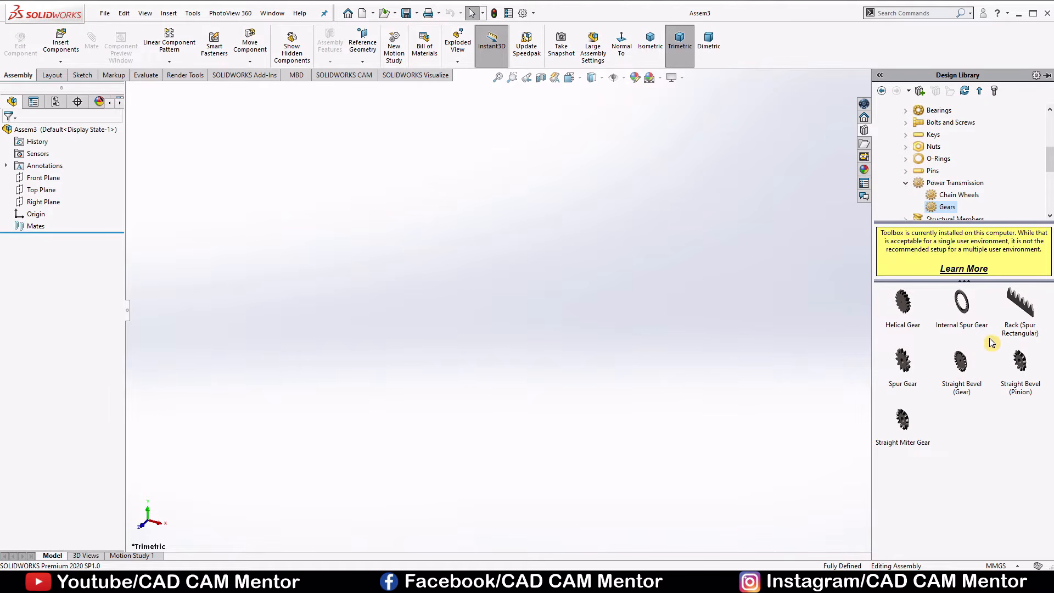
pyautogui.moveTo(960, 371); pyautogui.dragTo(499, 300)
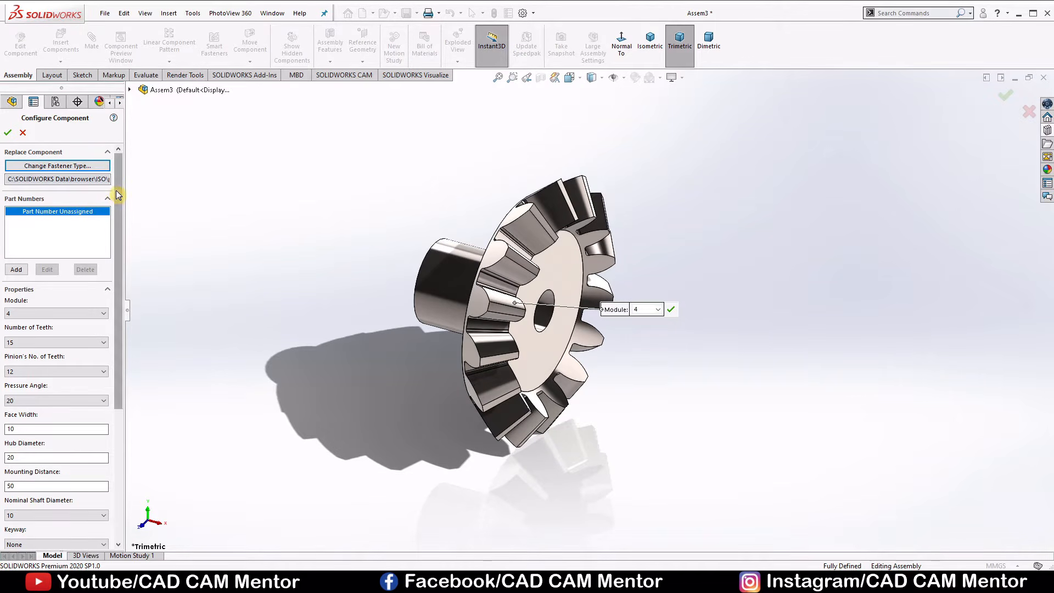
# Set the bevel gear's module to 14.
pyautogui.moveTo(118, 199); pyautogui.dragTo(127, 240)
pyautogui.scroll(-2, 111, 228)
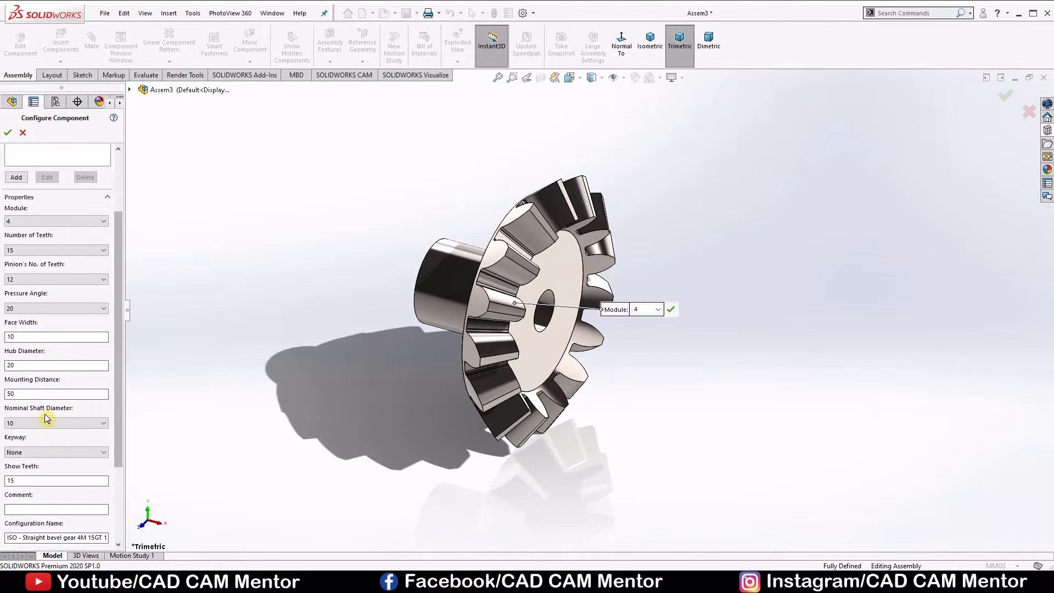
pyautogui.click(103, 221)
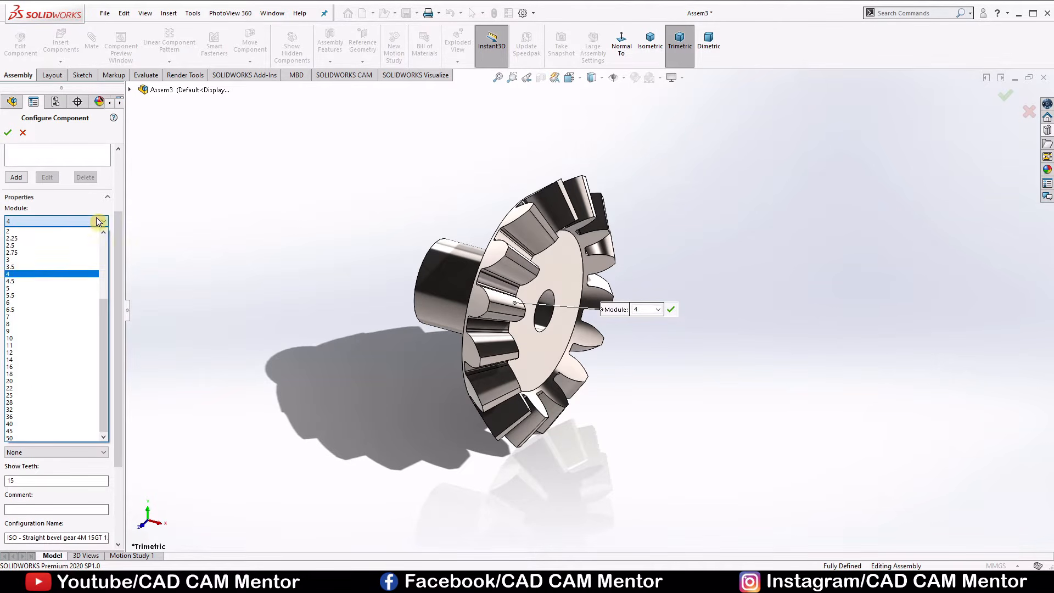
pyautogui.click(27, 360)
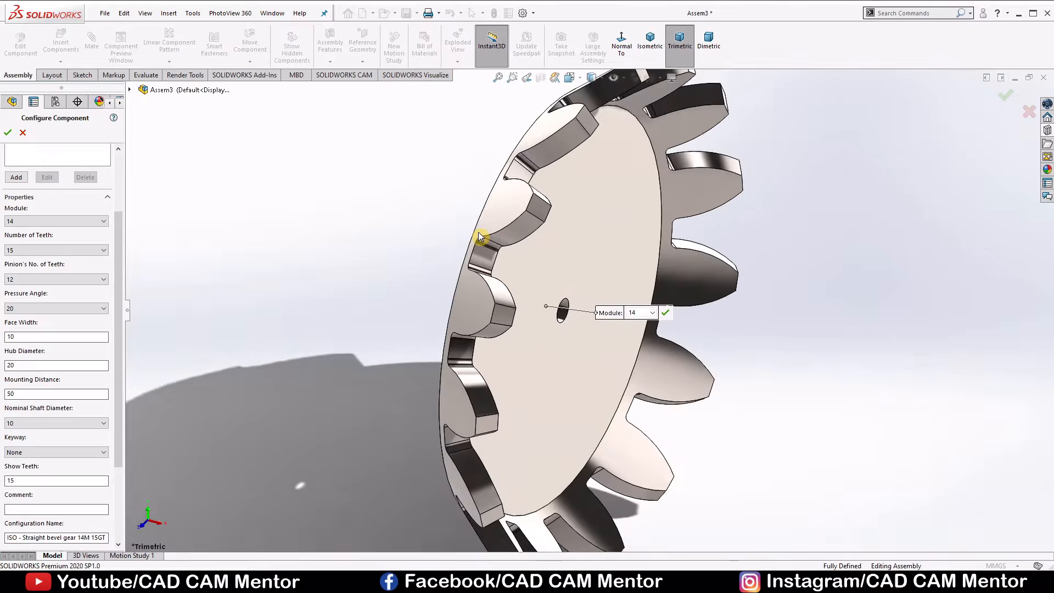
pyautogui.moveTo(488, 243); pyautogui.dragTo(329, 296, button='middle')
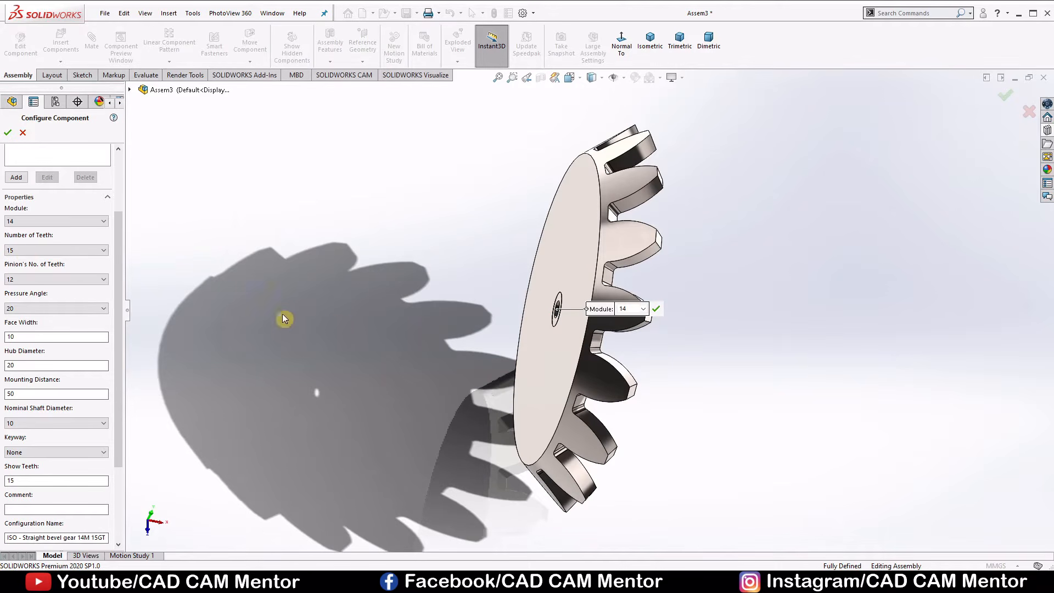
# Set the bevel gear's number of teeth to 34 and the pinion's number of teeth to 17.
pyautogui.click(64, 251)
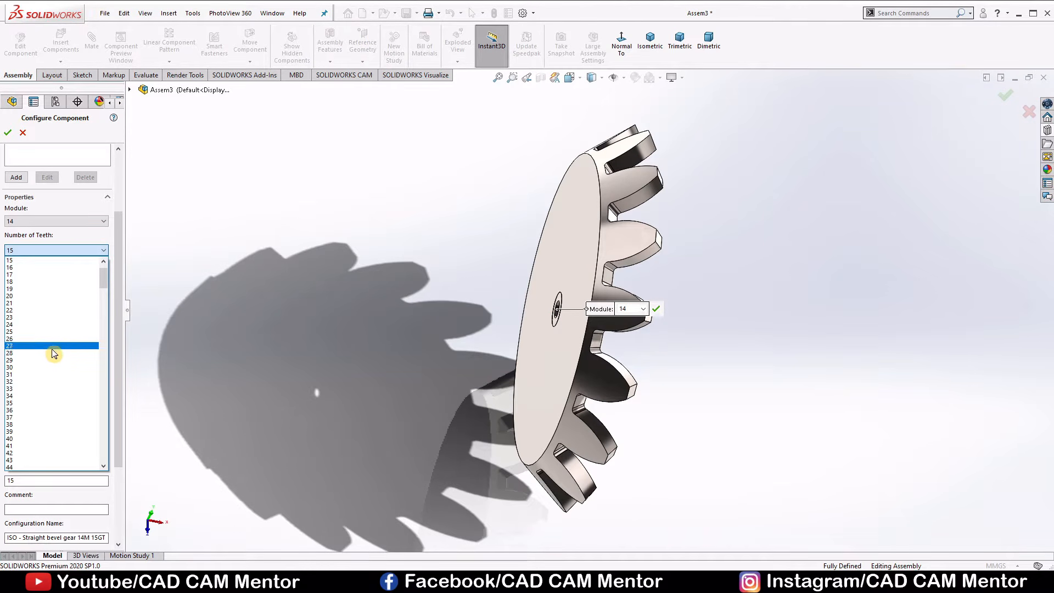
pyautogui.click(34, 395)
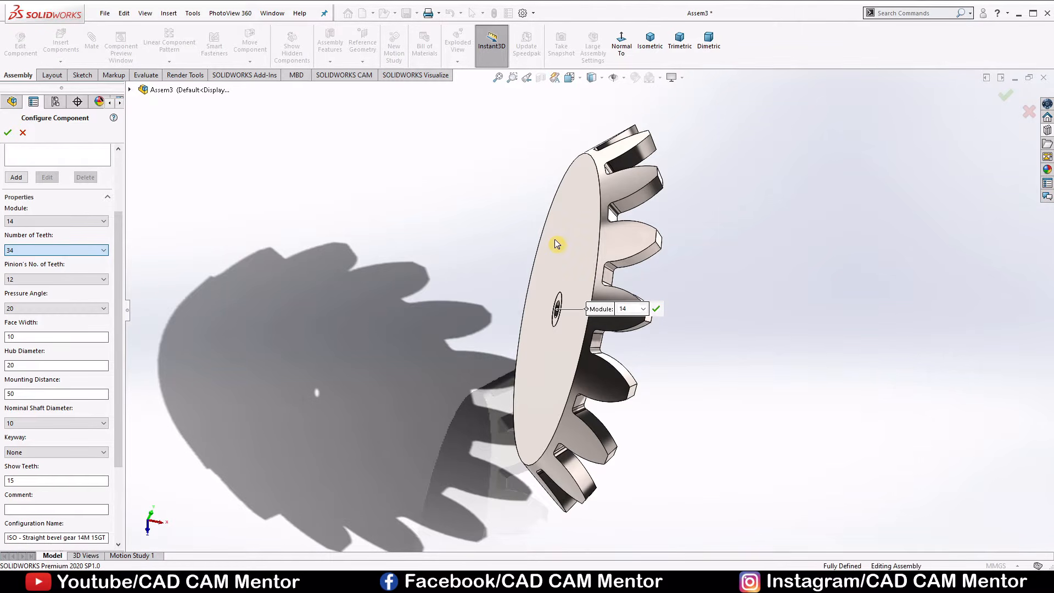
pyautogui.scroll(4, 586, 248)
pyautogui.moveTo(587, 248); pyautogui.dragTo(615, 256, button='middle')
pyautogui.click(77, 280)
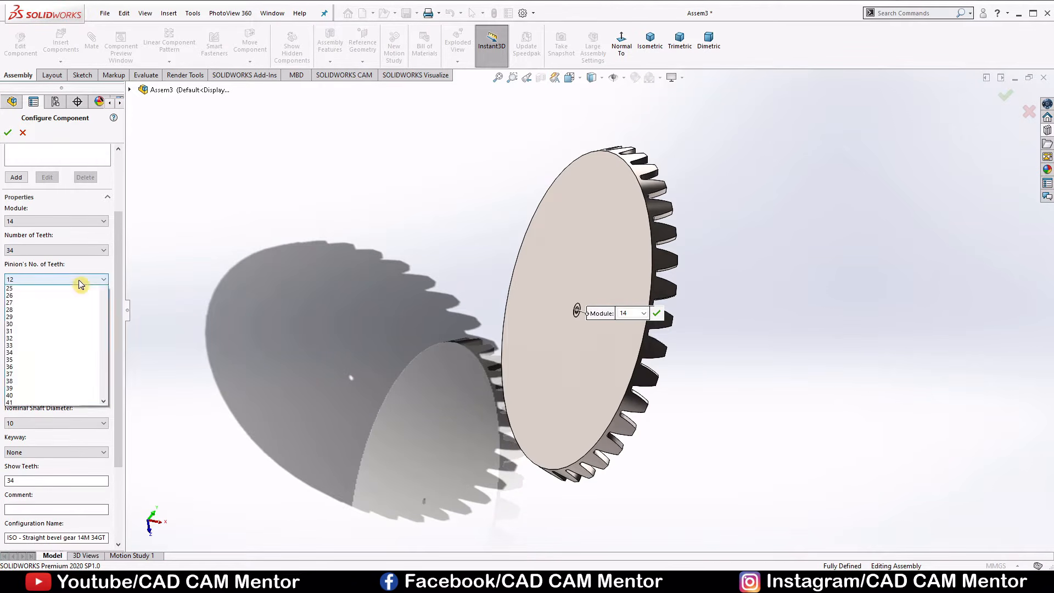
pyautogui.click(28, 325)
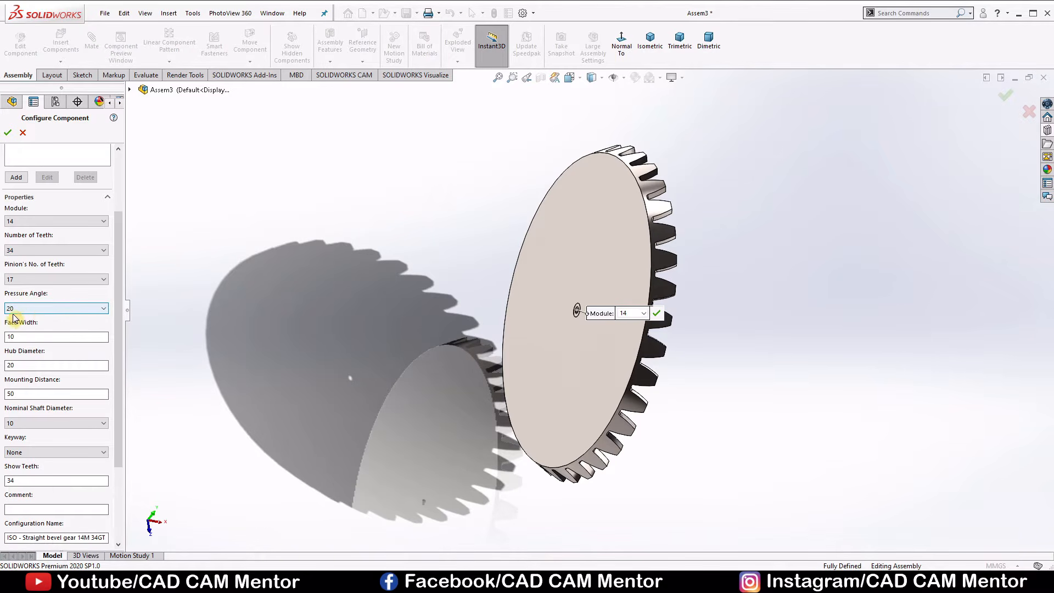
# Set the bevel gear's face width to 80 mm.
pyautogui.doubleClick(28, 336)
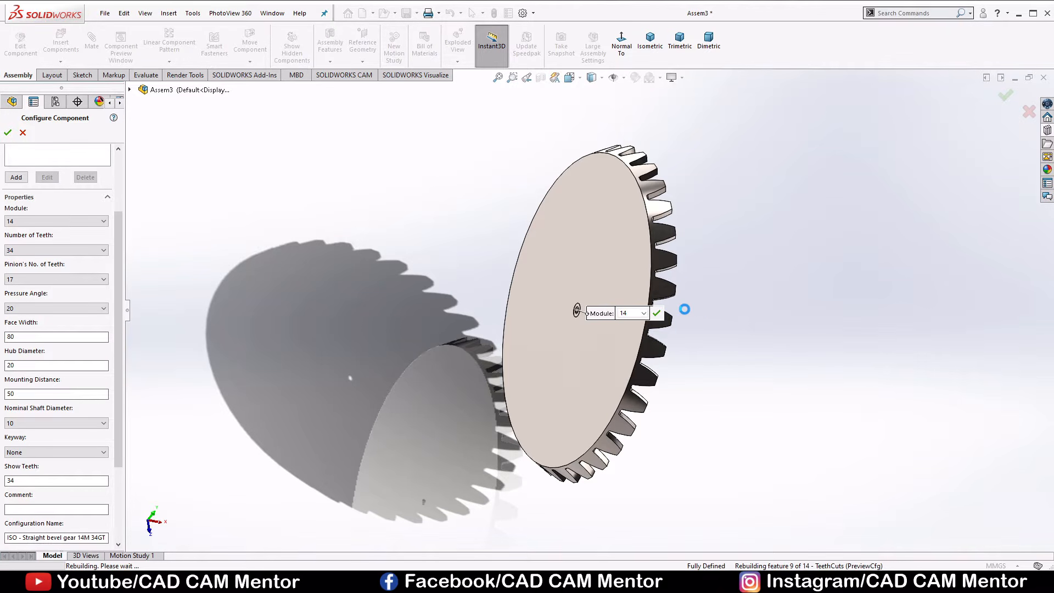
pyautogui.moveTo(686, 315); pyautogui.dragTo(574, 320, button='middle')
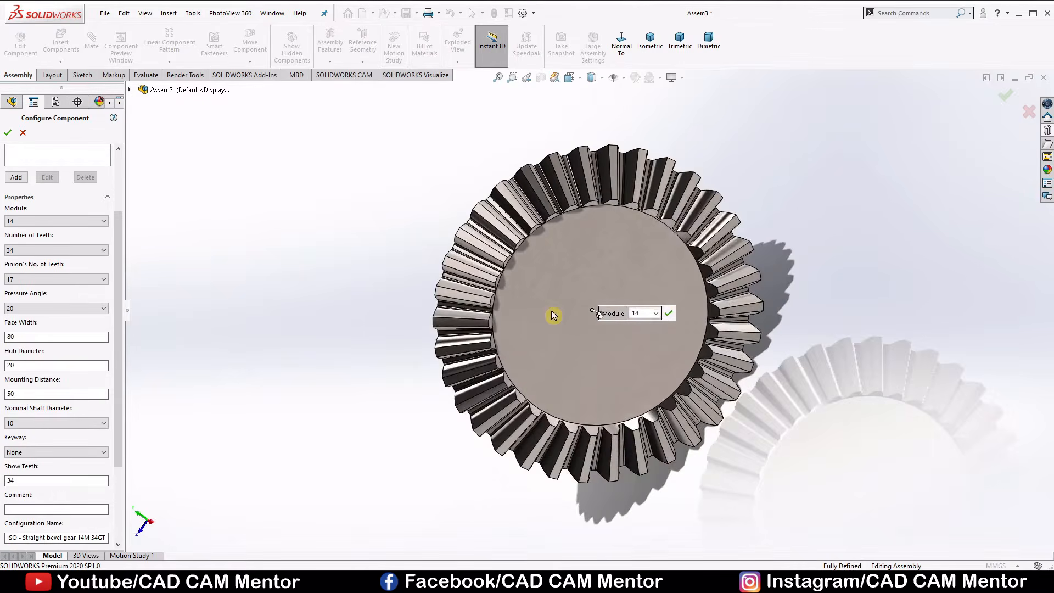
pyautogui.scroll(-3, 552, 314)
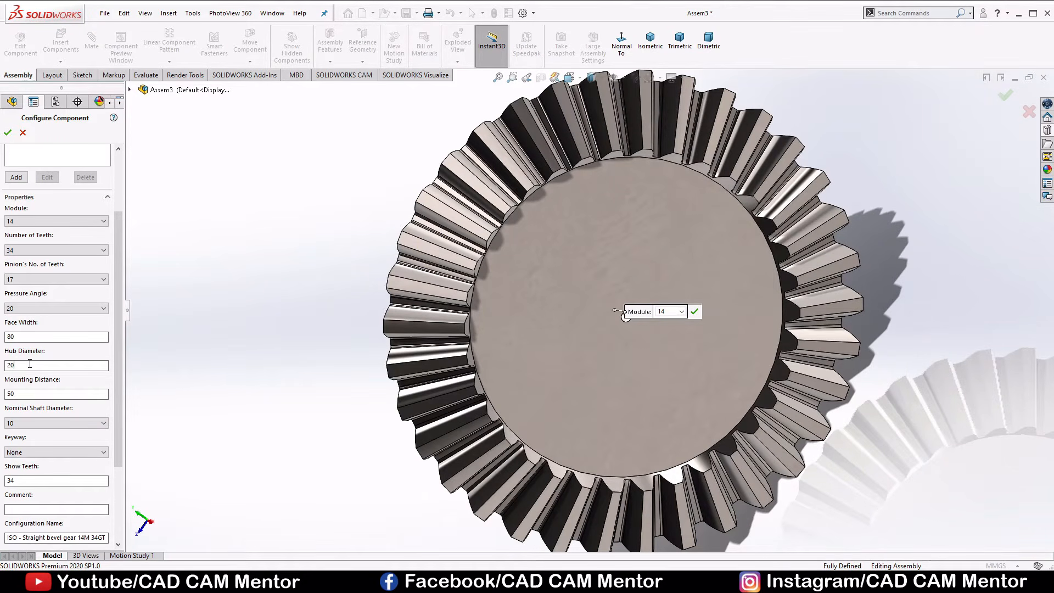
# Set the bevel gear's hub diameter to 200 mm and its mounting distance to 300 mm.
pyautogui.moveTo(321, 370); pyautogui.dragTo(348, 306, button='middle')
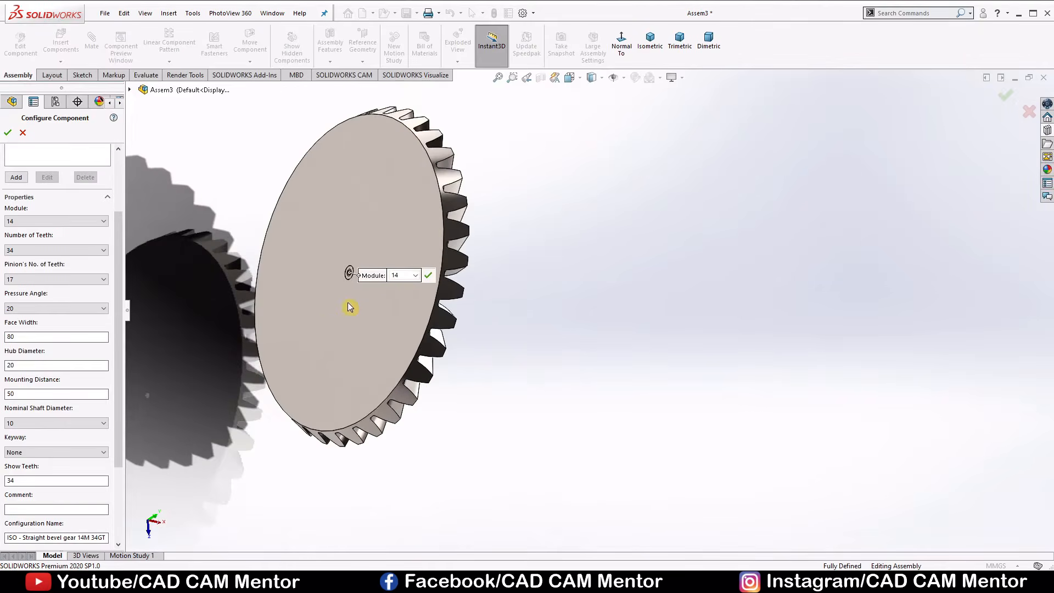
pyautogui.scroll(-3, 458, 252)
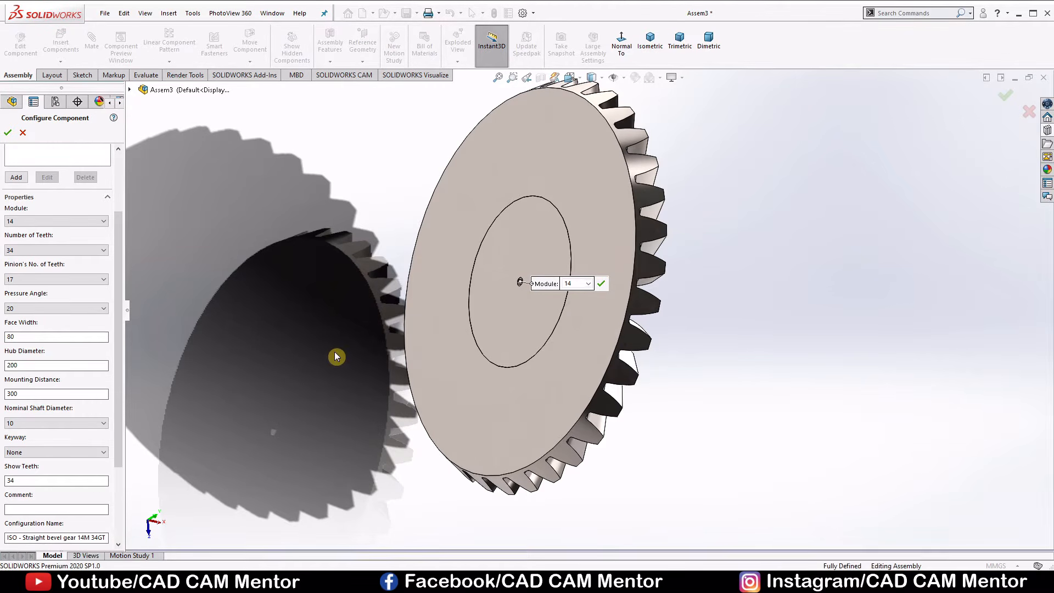
pyautogui.moveTo(315, 355); pyautogui.dragTo(322, 423, button='middle')
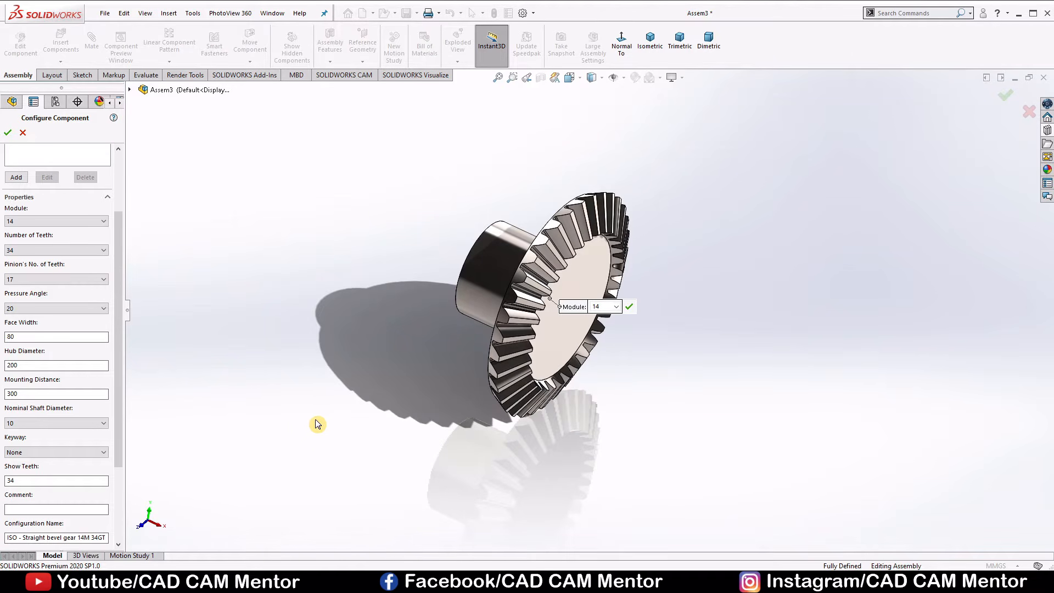
# Set the bevel gear's nominal shaft diameter to 80 mm.
pyautogui.click(101, 423)
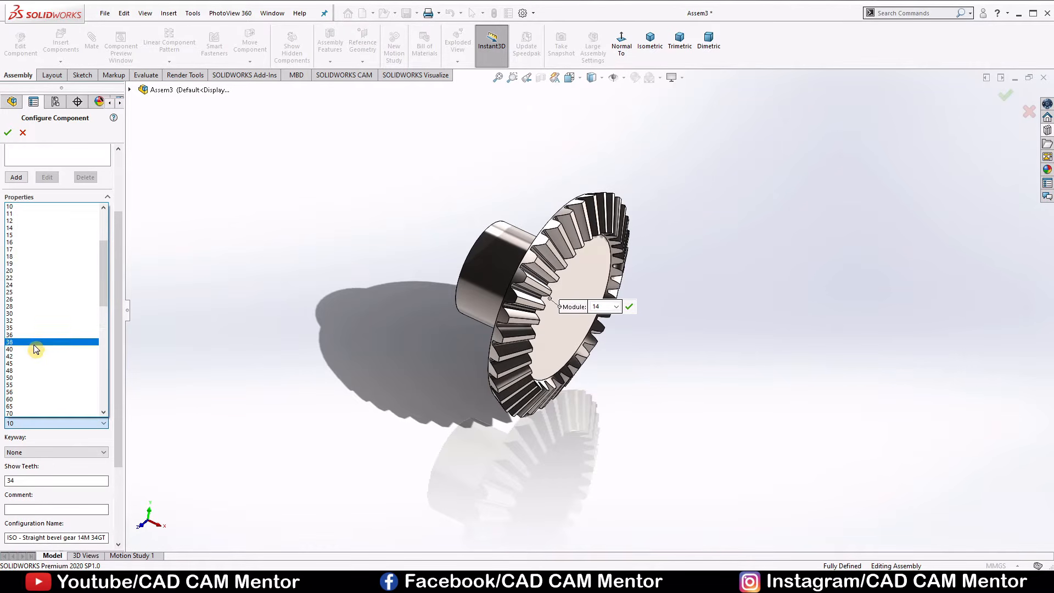
pyautogui.scroll(-5, 35, 351)
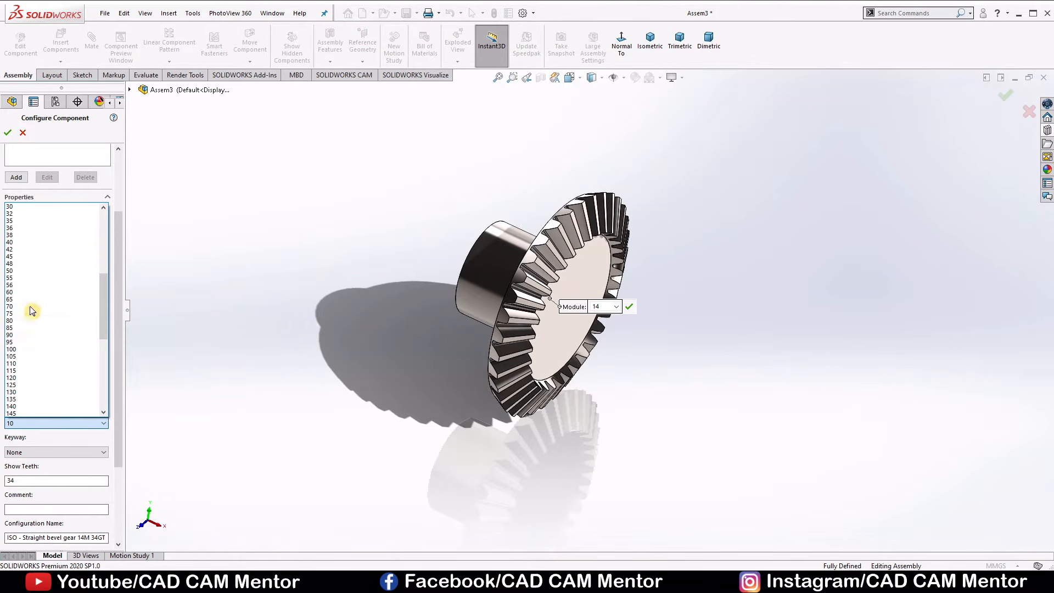
pyautogui.click(35, 319)
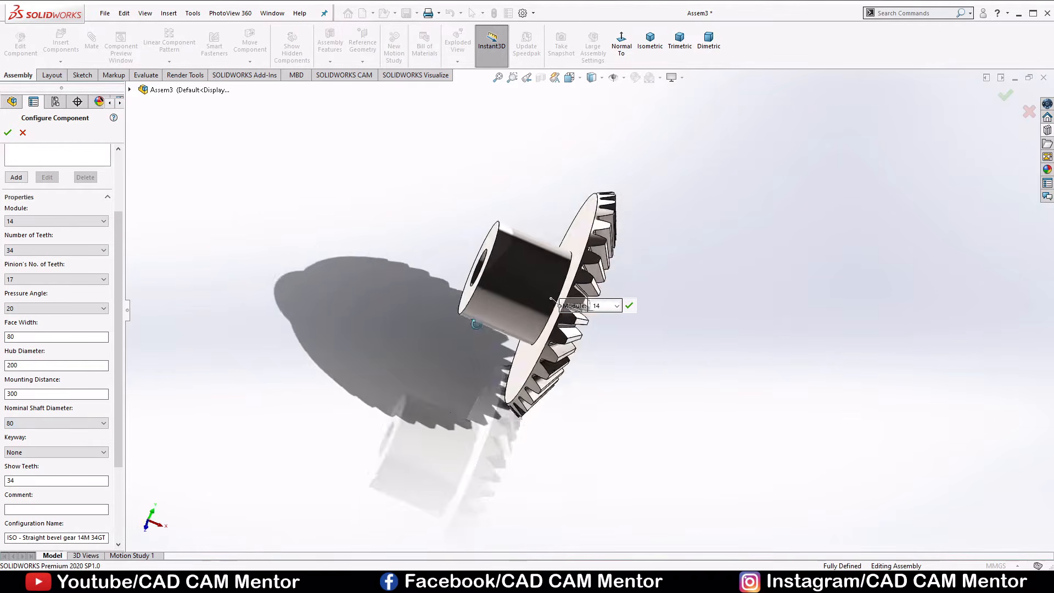
pyautogui.moveTo(475, 324); pyautogui.dragTo(451, 283, button='middle')
pyautogui.scroll(-2, 451, 283)
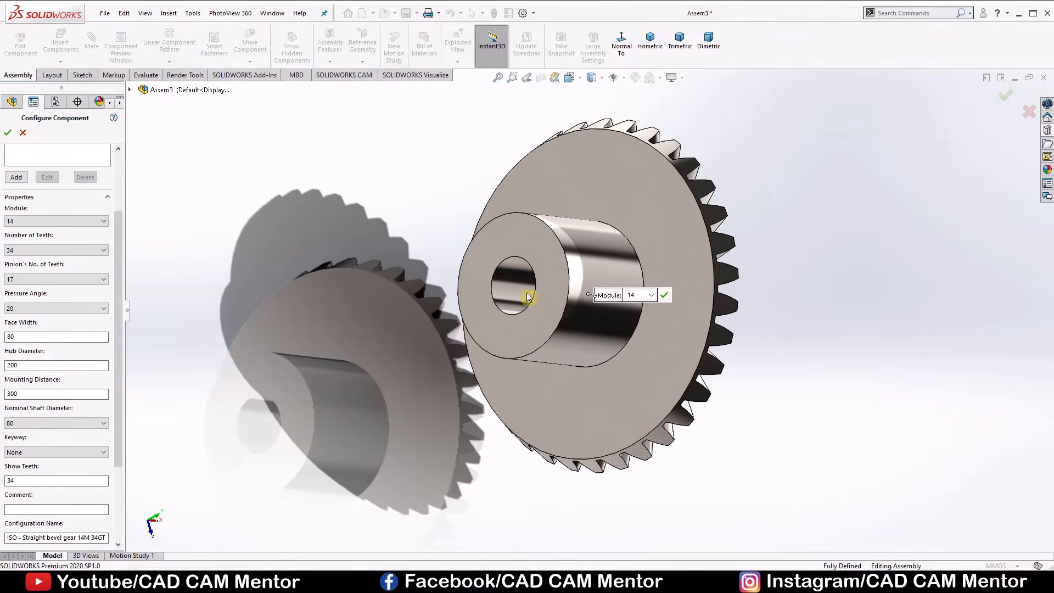
# Give the gear bore a Rectangular(1) keyway and accept the component configuration.
pyautogui.scroll(-2, 21, 467)
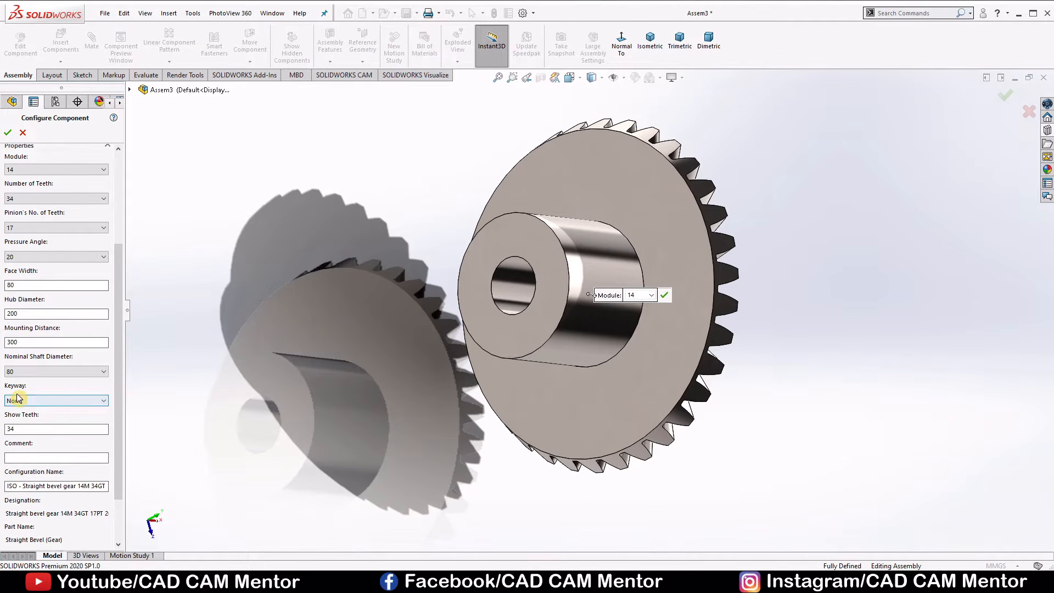
pyautogui.click(108, 402)
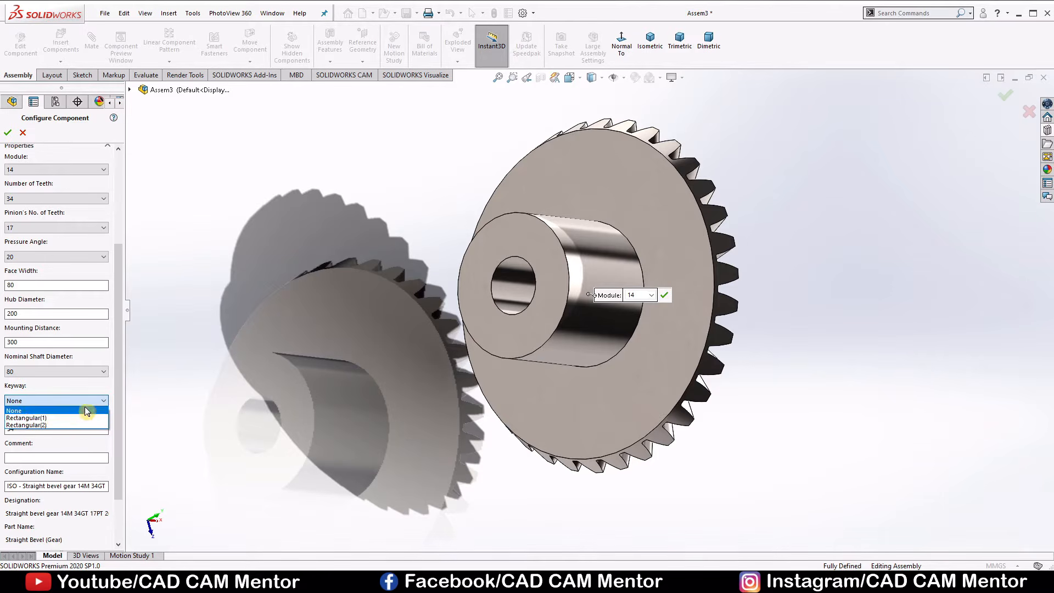
pyautogui.click(53, 417)
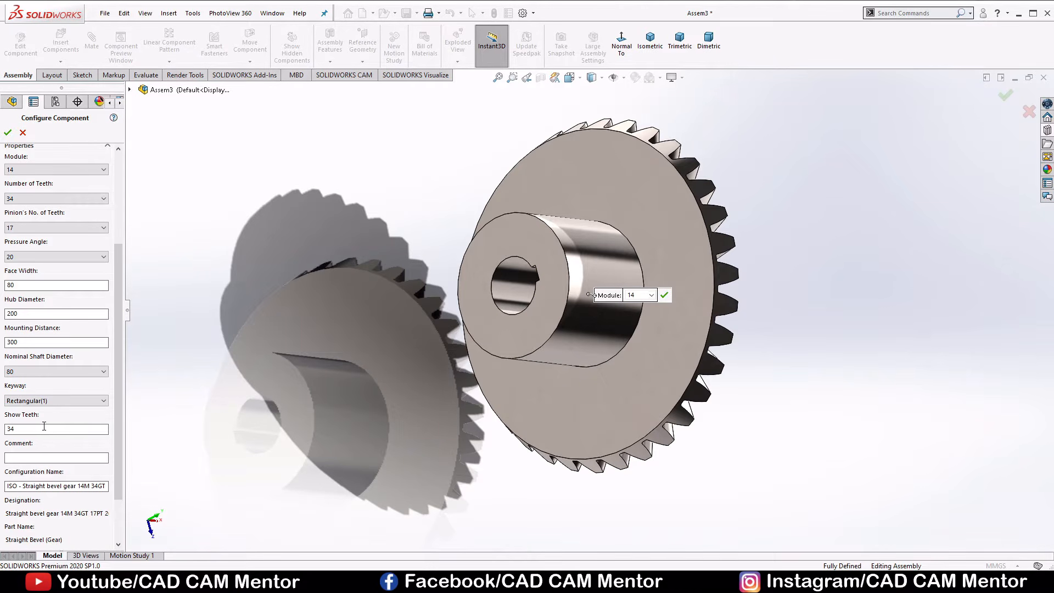
pyautogui.click(9, 133)
pyautogui.scroll(4, 192, 158)
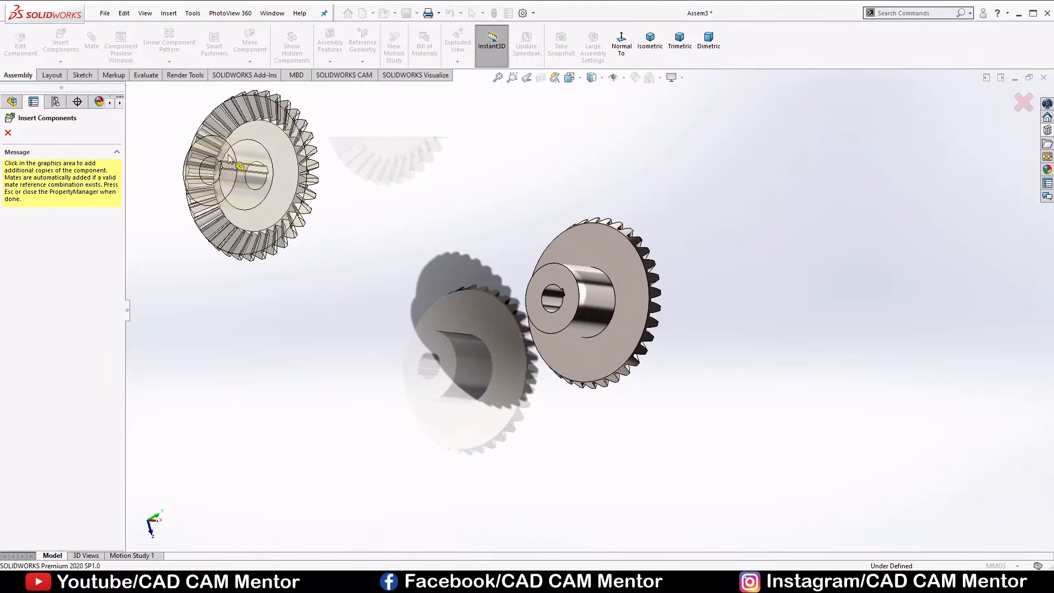
# Finish inserting the straight bevel gear without placing another copy.
pyautogui.click(9, 133)
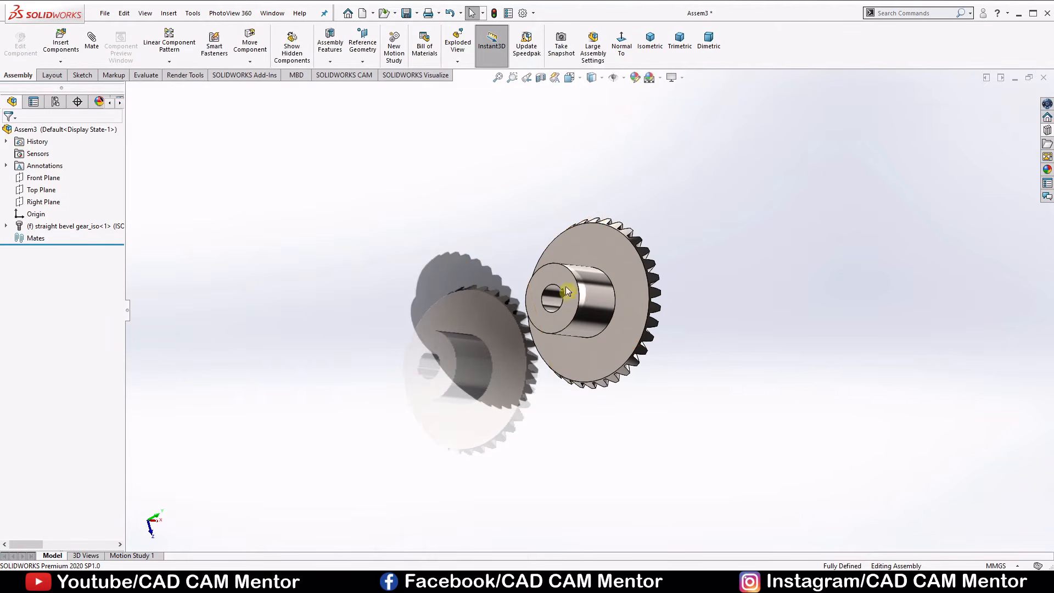
pyautogui.moveTo(567, 291); pyautogui.dragTo(602, 327, button='middle')
pyautogui.scroll(-4, 532, 283)
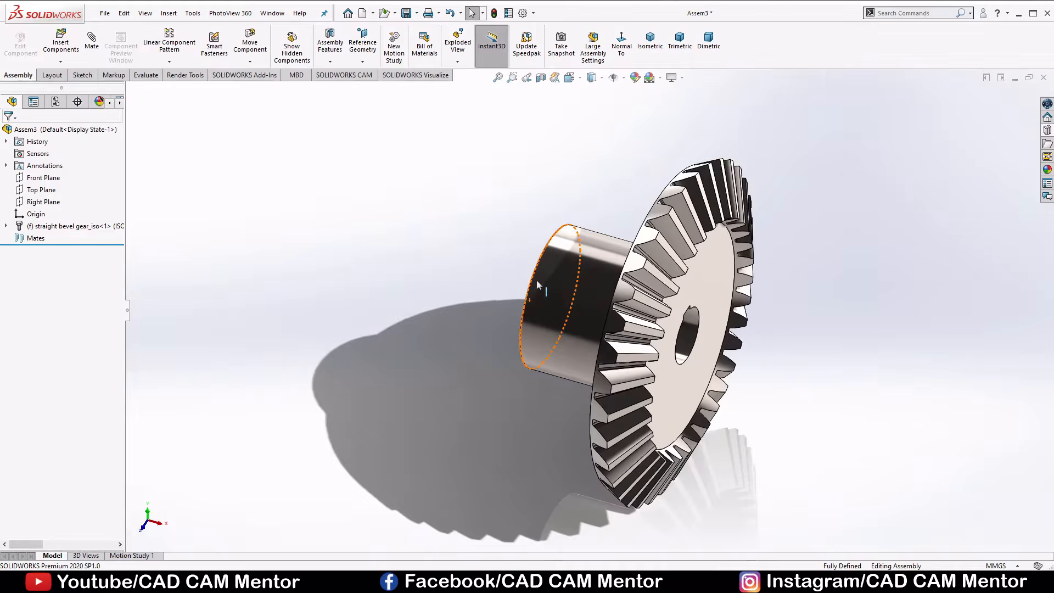
pyautogui.scroll(-1, 790, 344)
pyautogui.scroll(1, 767, 340)
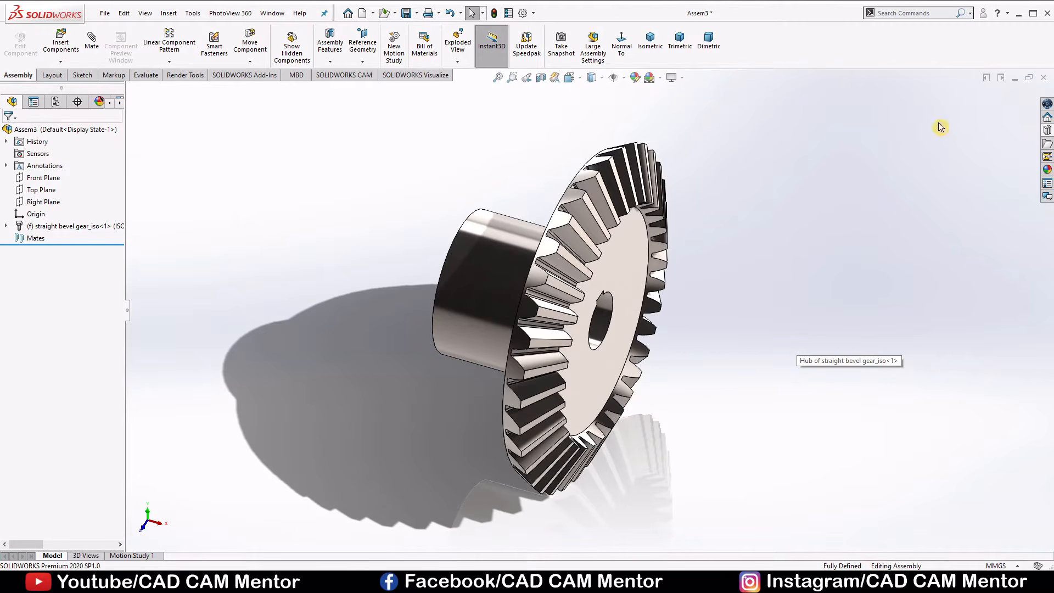
# Insert an ISO Straight Bevel (Pinion) from the Toolbox power transmission gears beside the bevel gear's hub.
pyautogui.click(1047, 130)
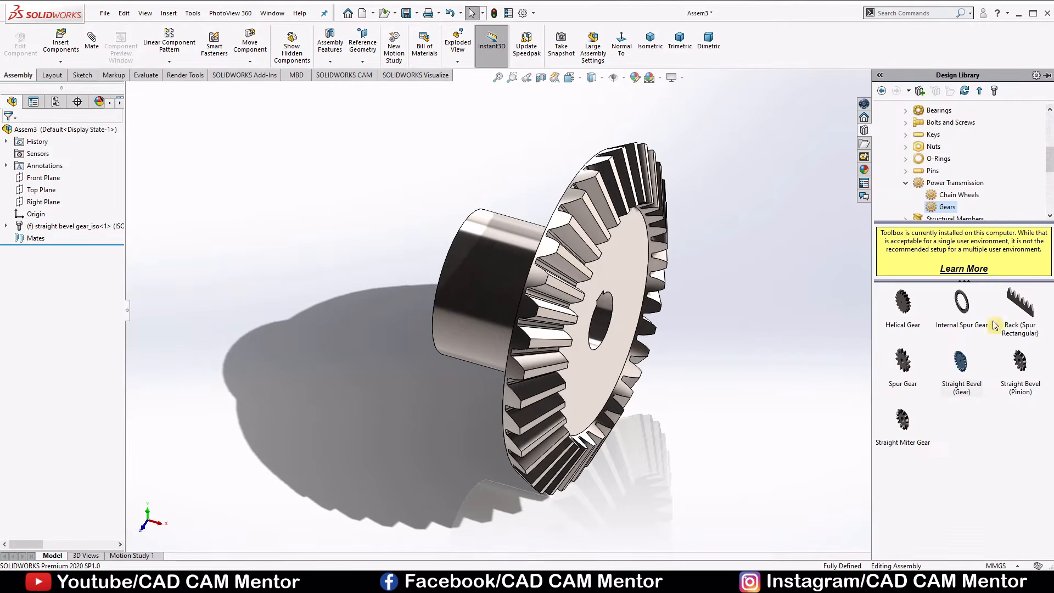
pyautogui.moveTo(1021, 372); pyautogui.dragTo(355, 257)
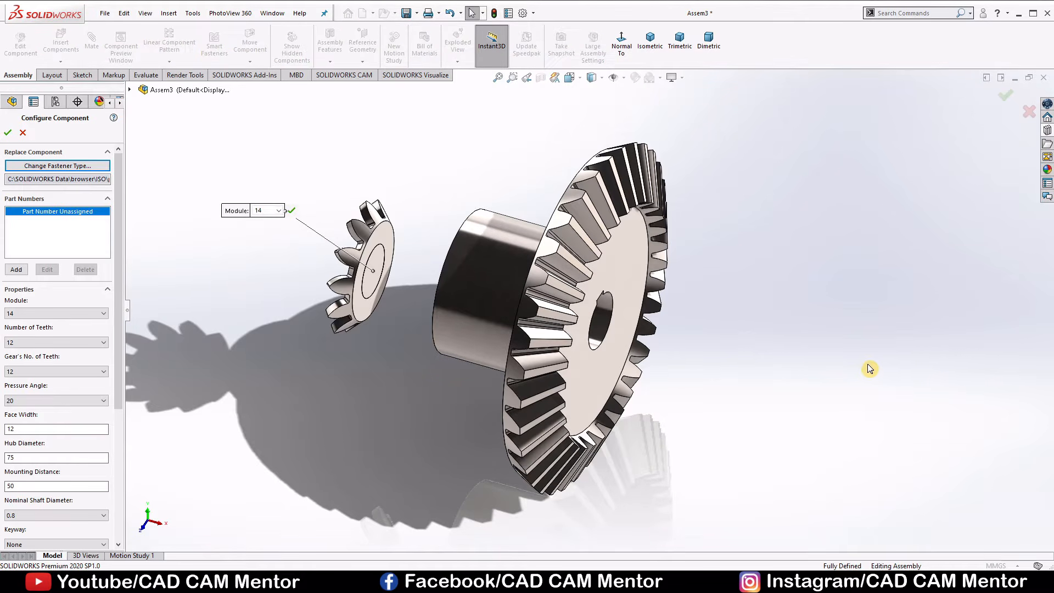
pyautogui.scroll(-3, 386, 272)
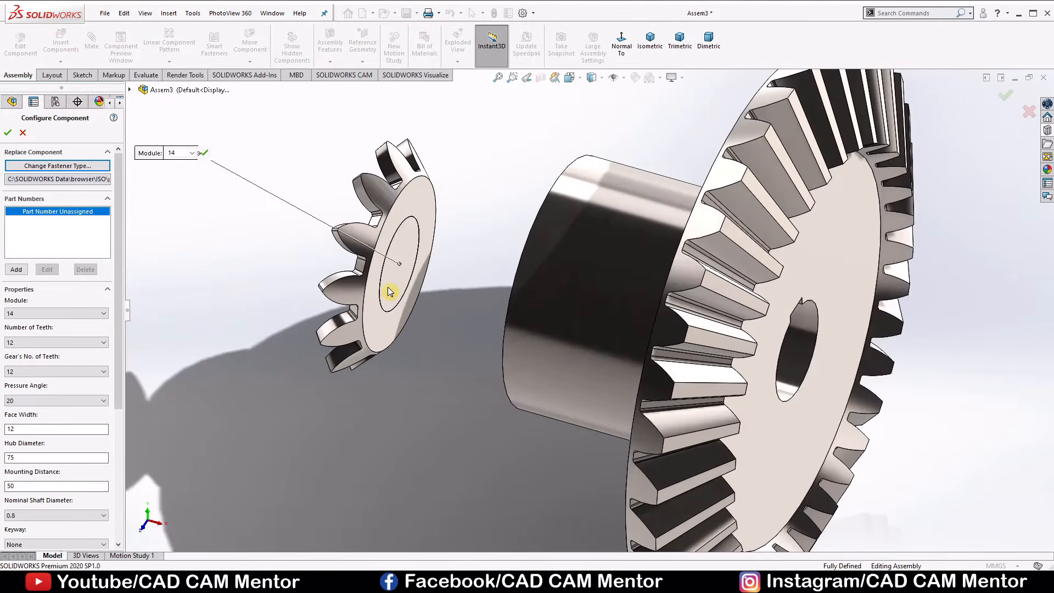
pyautogui.scroll(-2, 400, 299)
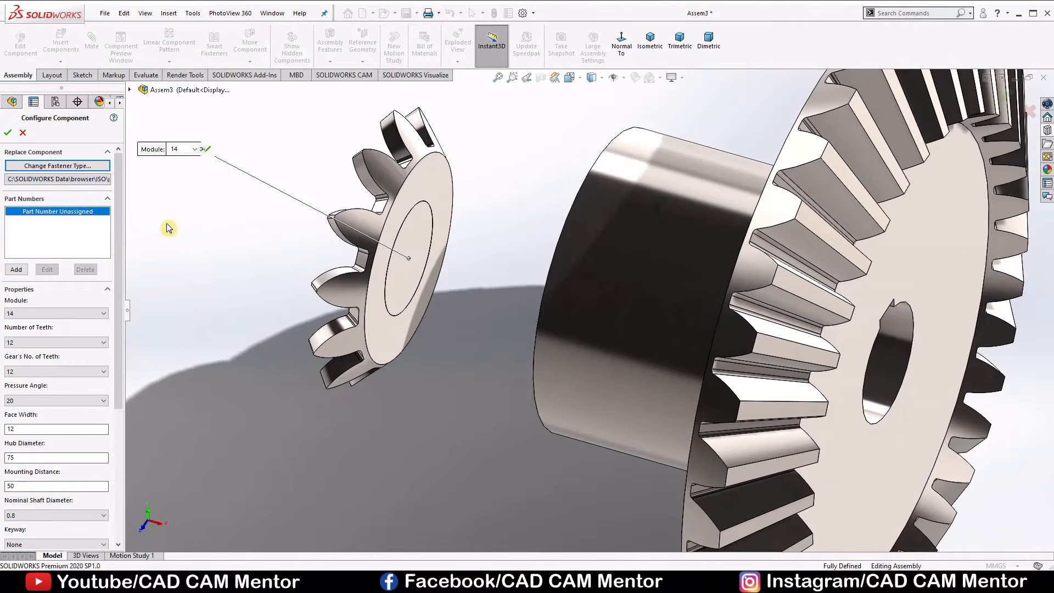
# Set the pinion's number of teeth to 17, keeping the module at 14.
pyautogui.scroll(-5, 115, 257)
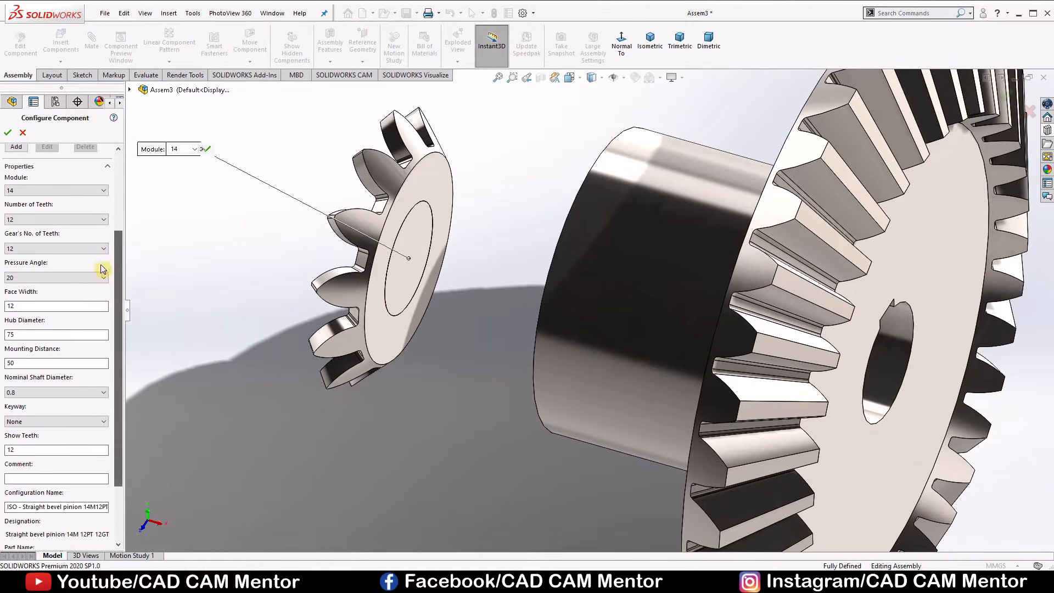
pyautogui.click(90, 197)
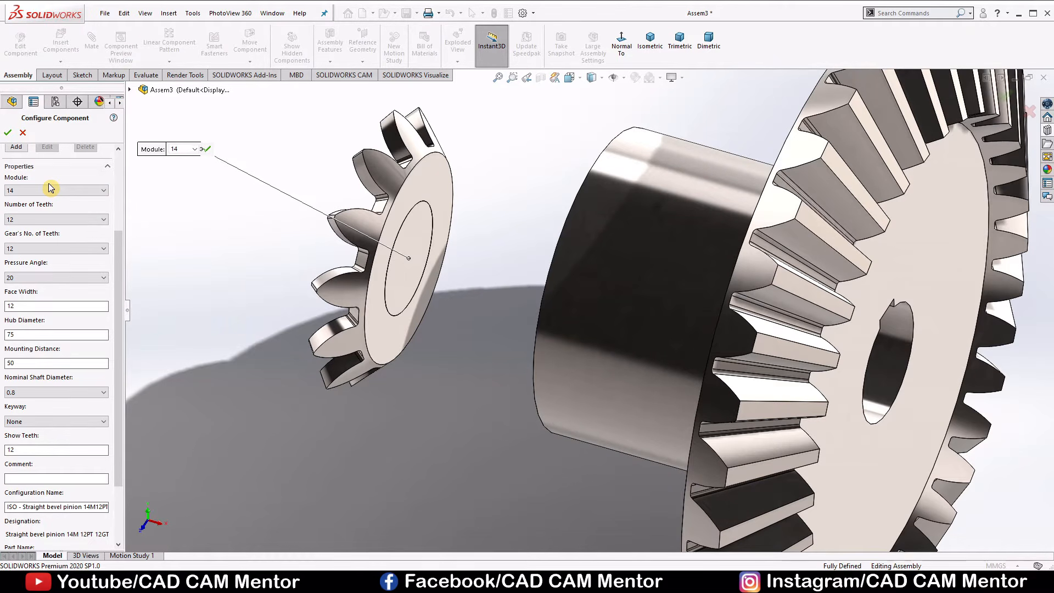
pyautogui.click(63, 190)
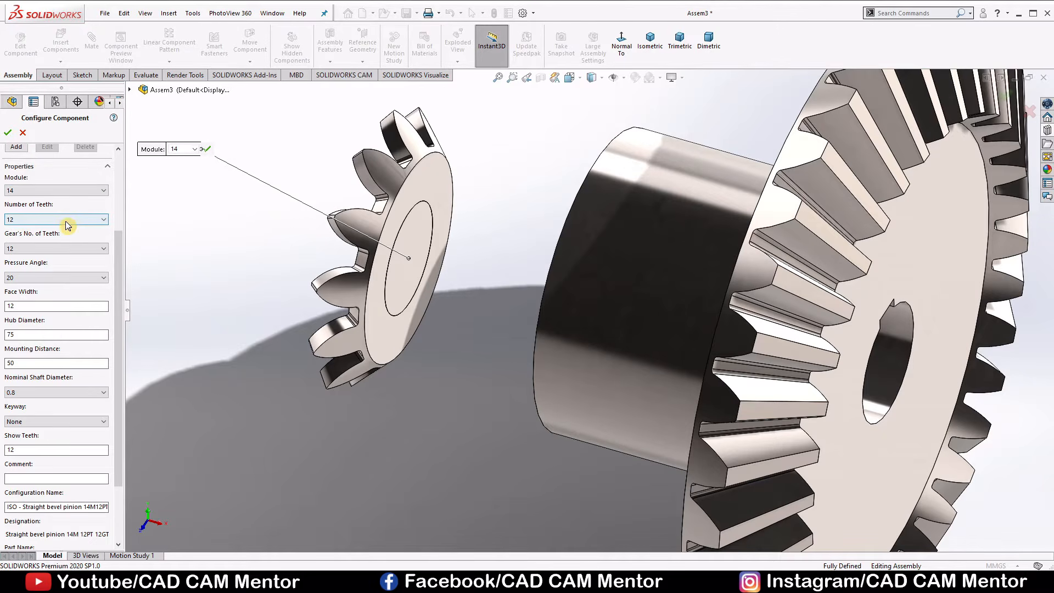
pyautogui.click(65, 222)
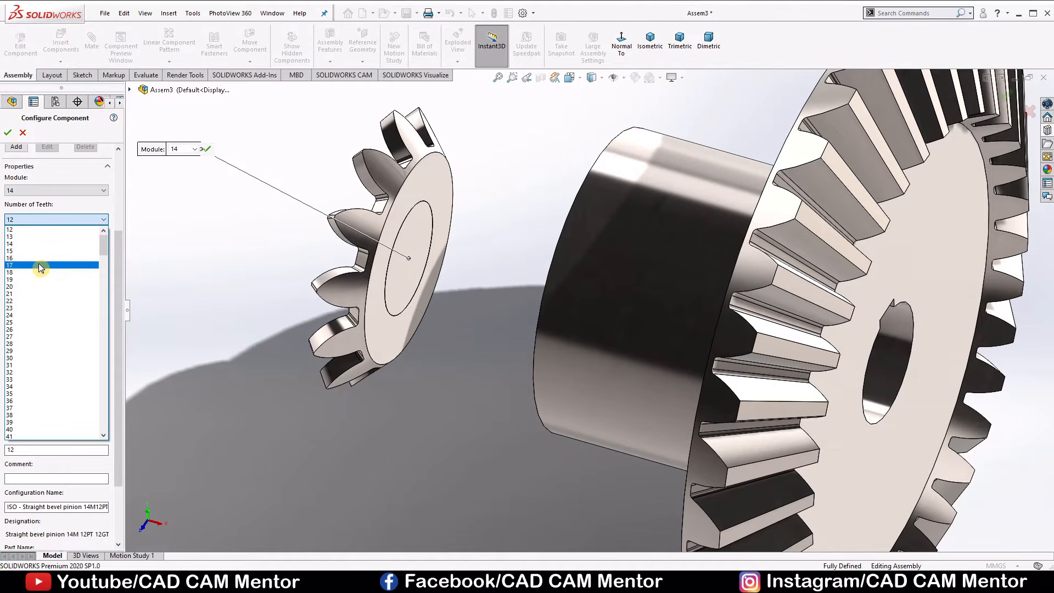
pyautogui.click(40, 266)
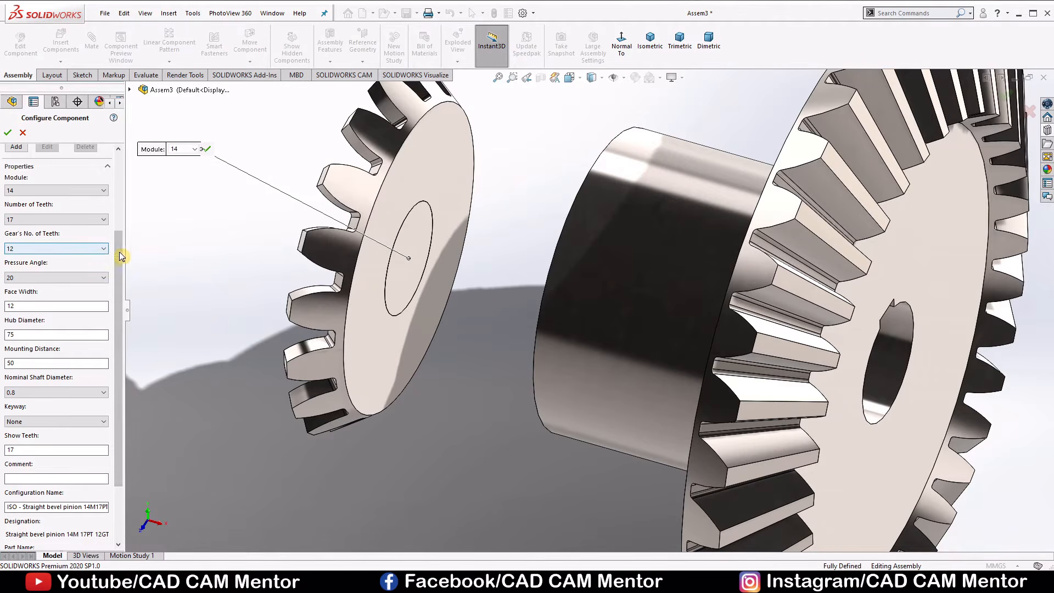
# Set the mating gear's number of teeth to 34 and the pinion's face width to 80 mm.
pyautogui.moveTo(218, 274)
pyautogui.mouseDown(button='middle')
pyautogui.moveTo(252, 289)
pyautogui.moveTo(230, 275)
pyautogui.mouseUp(button='middle')
pyautogui.scroll(2, 229, 274)
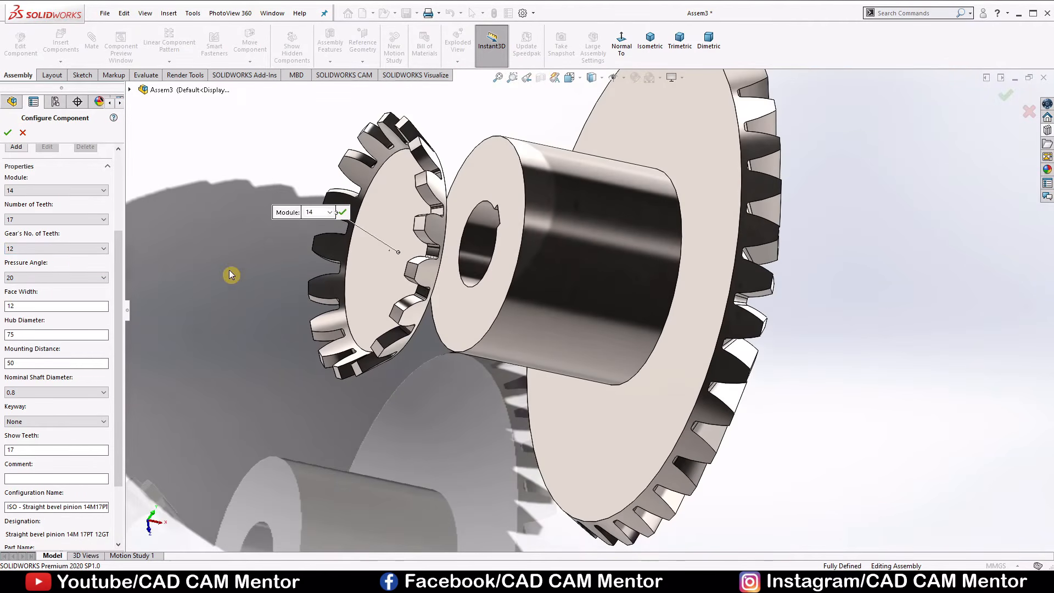
pyautogui.click(70, 248)
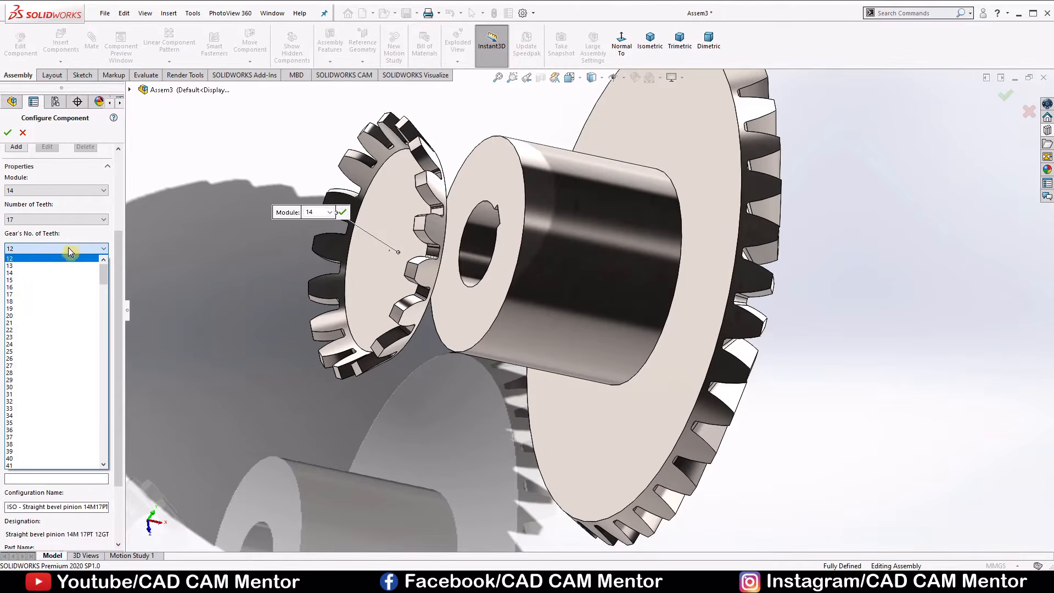
pyautogui.click(19, 414)
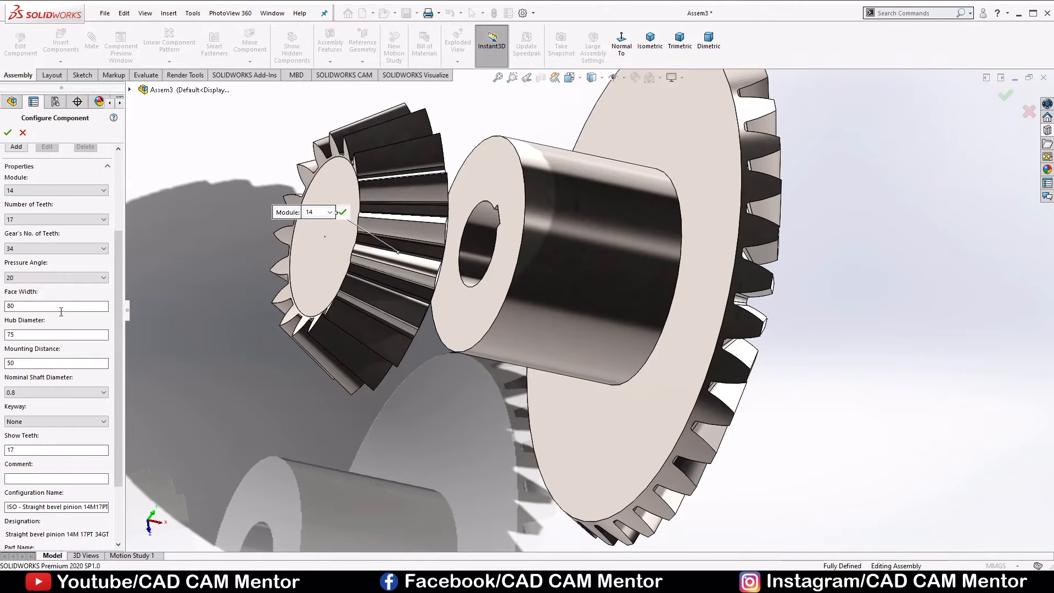
# Set the pinion's mounting distance to 300 mm, leaving its hub diameter at 75 mm.
pyautogui.click(55, 332)
pyautogui.click(23, 362)
pyautogui.write('300')
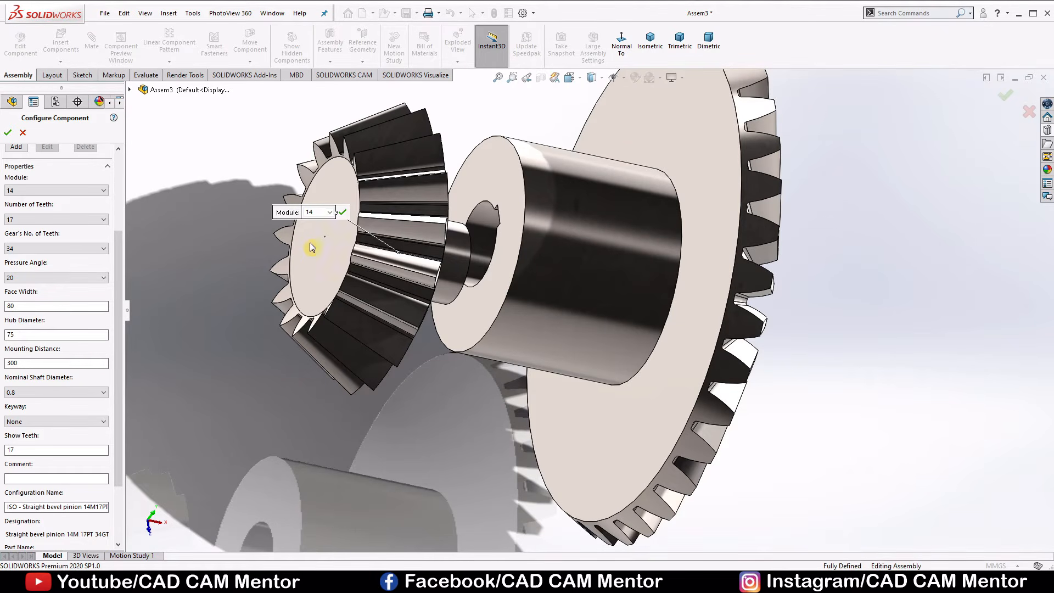
# Set the pinion's nominal shaft diameter to 40 mm.
pyautogui.scroll(-5, 321, 243)
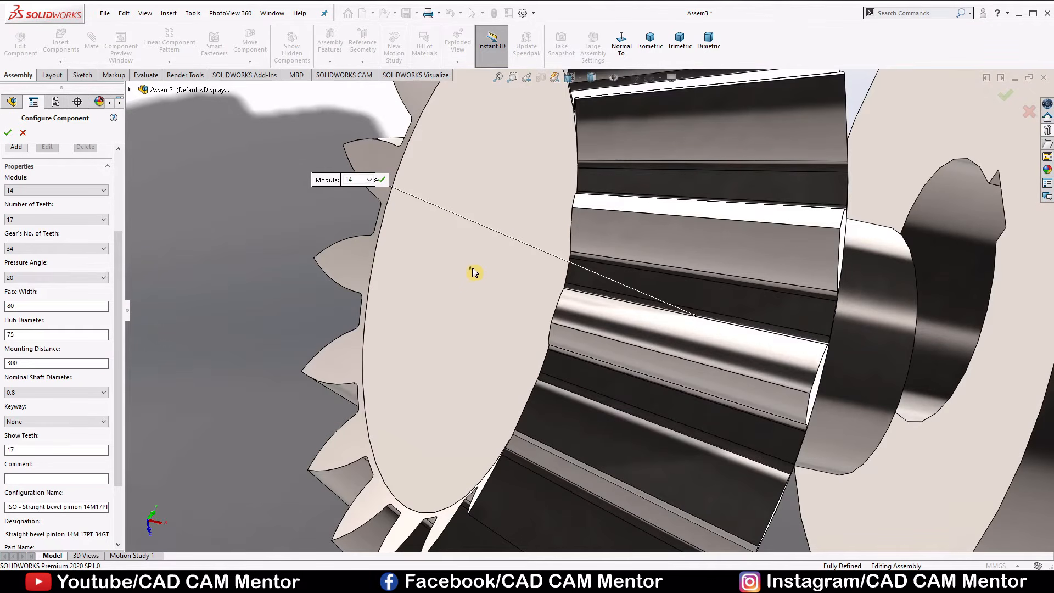
pyautogui.click(90, 393)
pyautogui.scroll(-1, 40, 347)
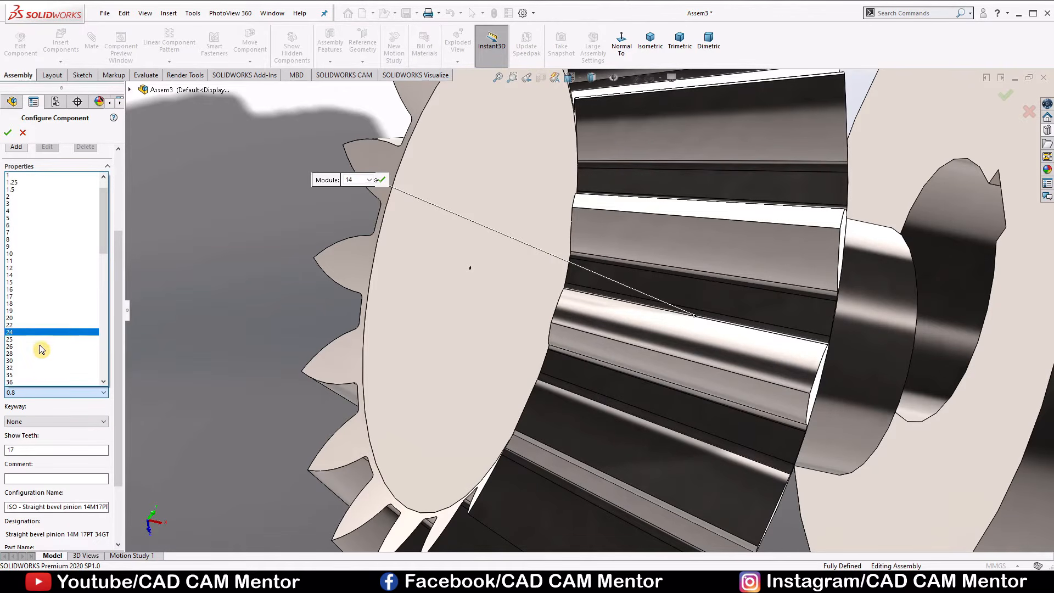
pyautogui.scroll(-1, 27, 364)
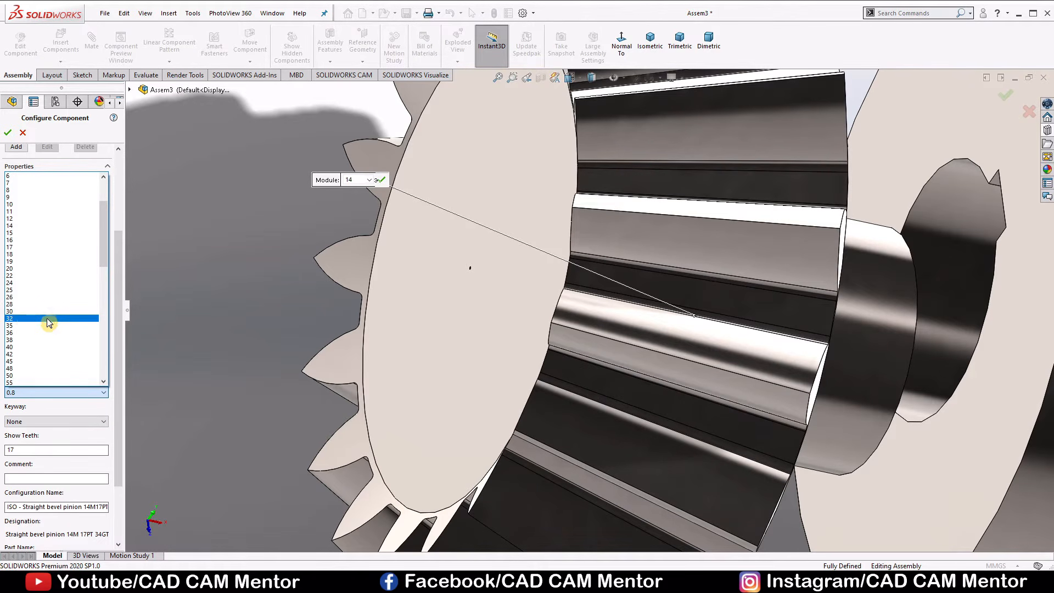
pyautogui.click(39, 345)
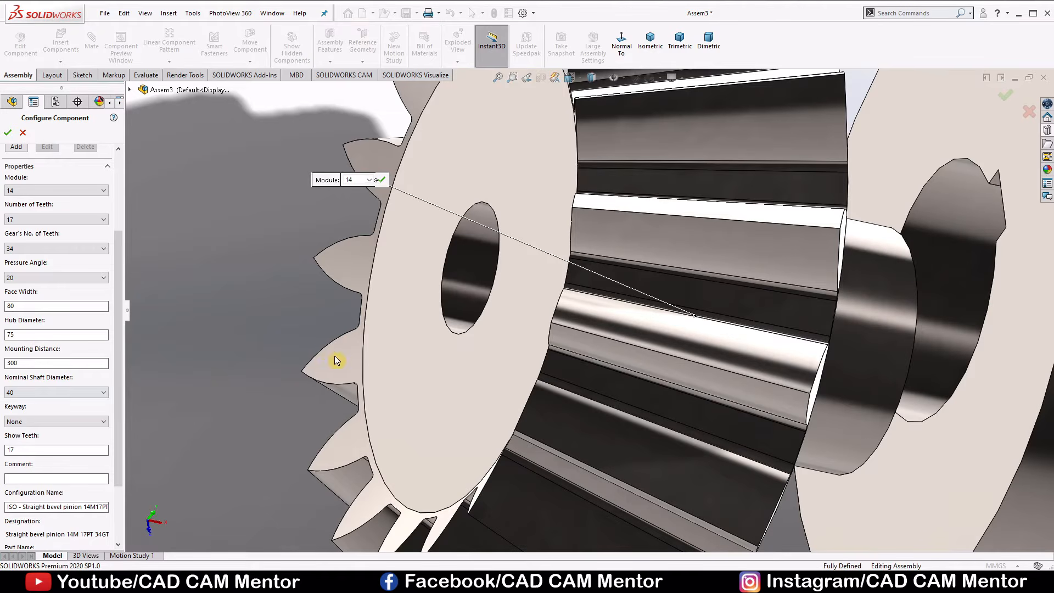
# Give the pinion bore a Rectangular(1) keyway.
pyautogui.moveTo(336, 360)
pyautogui.mouseDown(button='middle')
pyautogui.moveTo(360, 373)
pyautogui.moveTo(351, 365)
pyautogui.mouseUp(button='middle')
pyautogui.scroll(3, 440, 348)
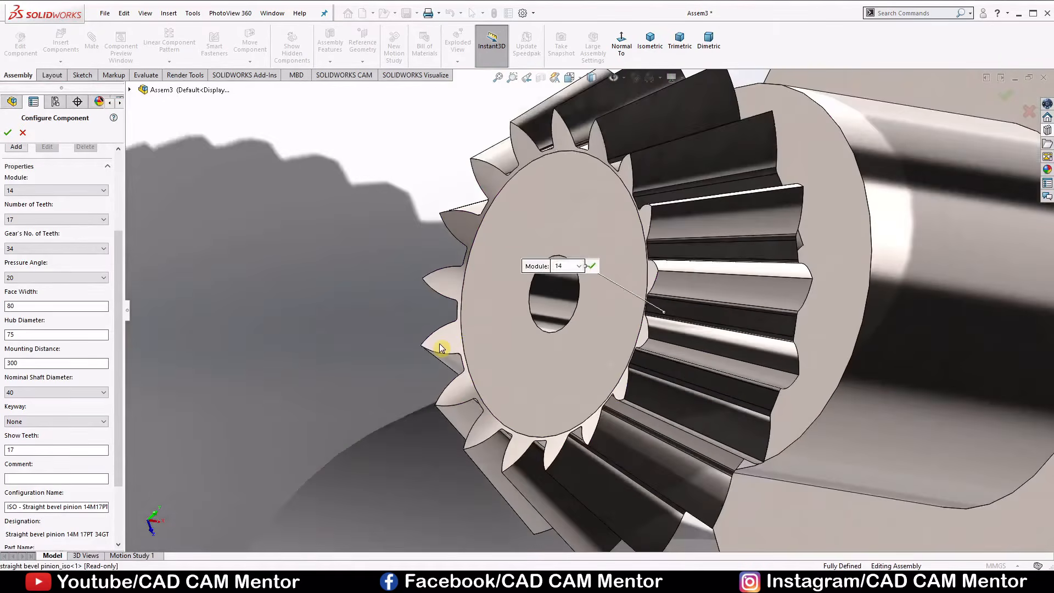
pyautogui.scroll(1, 440, 348)
pyautogui.click(35, 420)
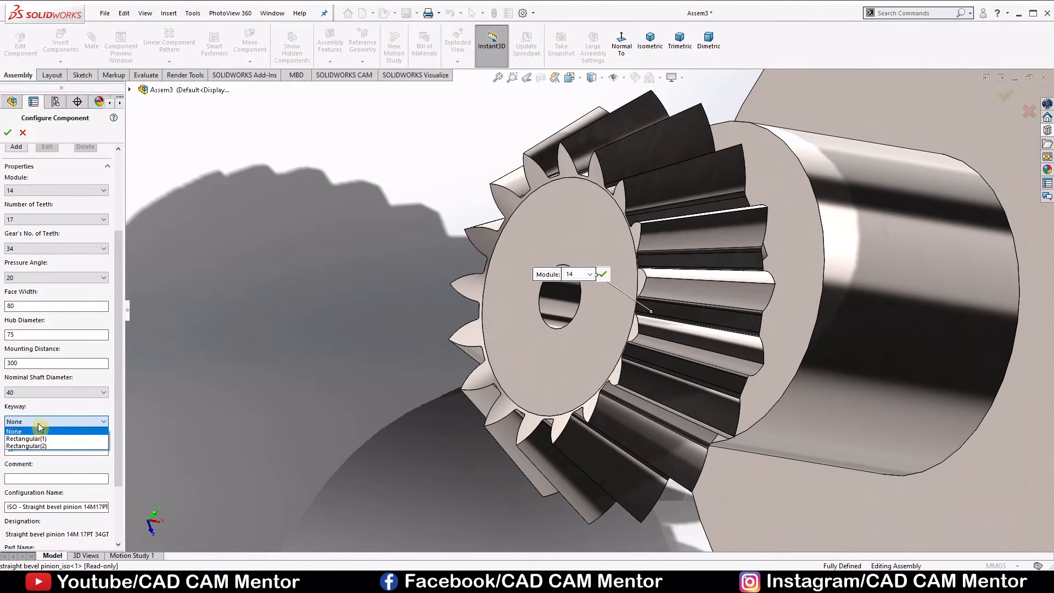
pyautogui.click(36, 439)
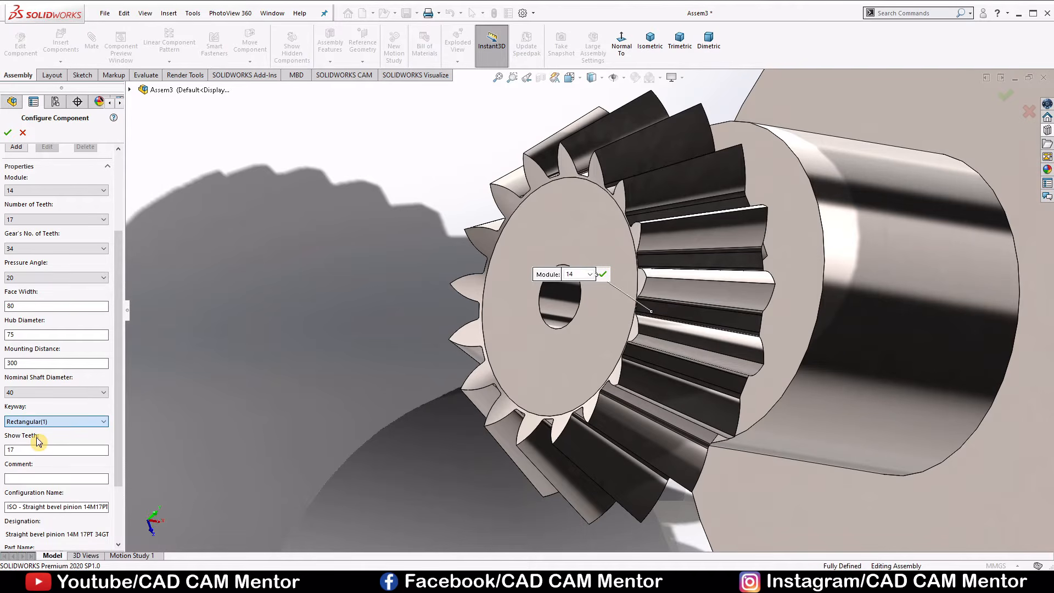
pyautogui.scroll(-2, 305, 362)
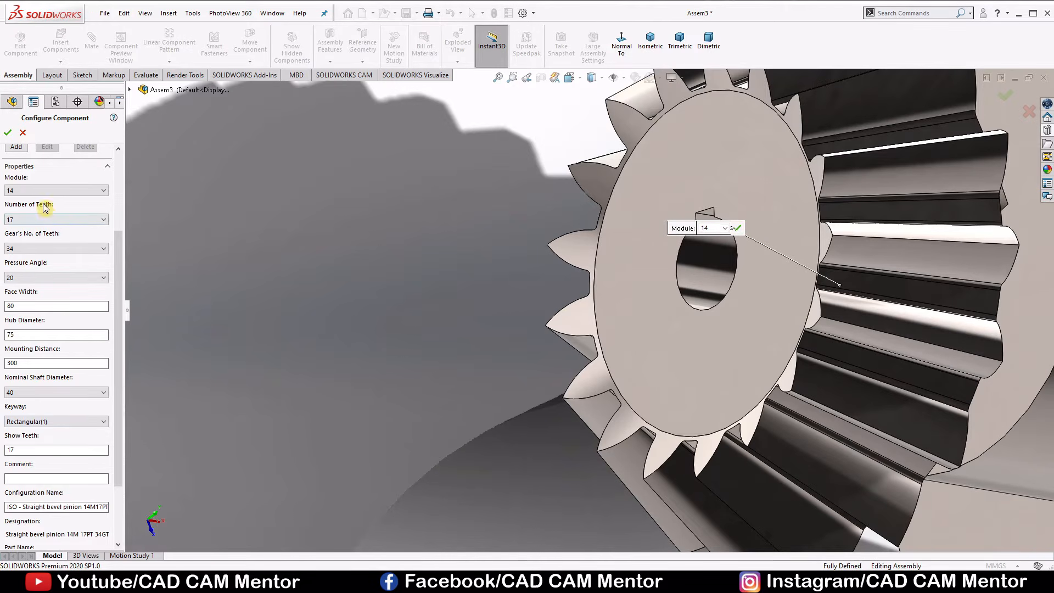
# Accept the pinion configuration and finish inserting without placing another copy.
pyautogui.click(8, 133)
pyautogui.scroll(5, 143, 155)
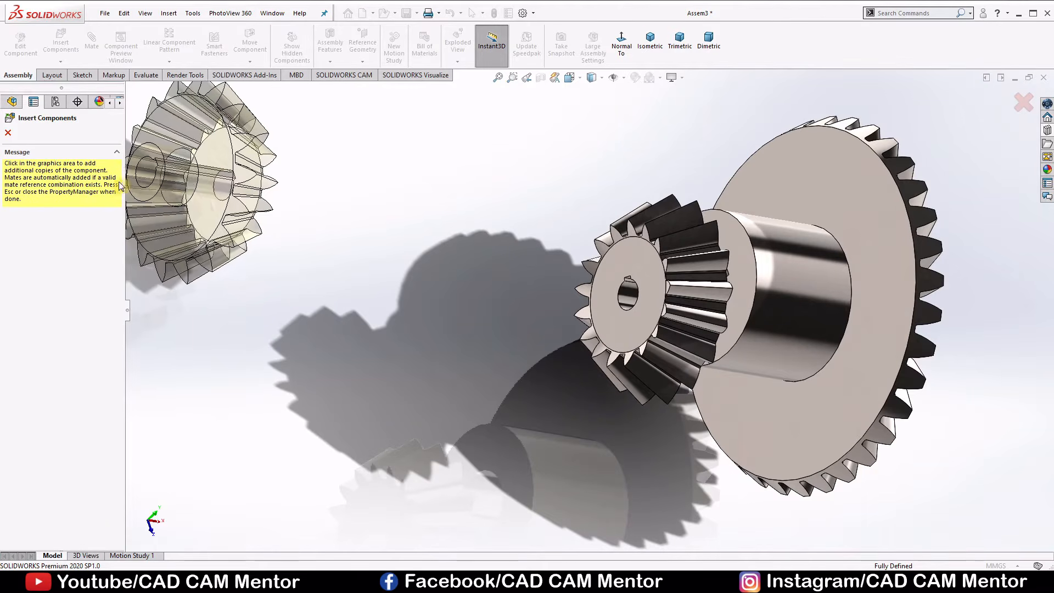
pyautogui.click(7, 133)
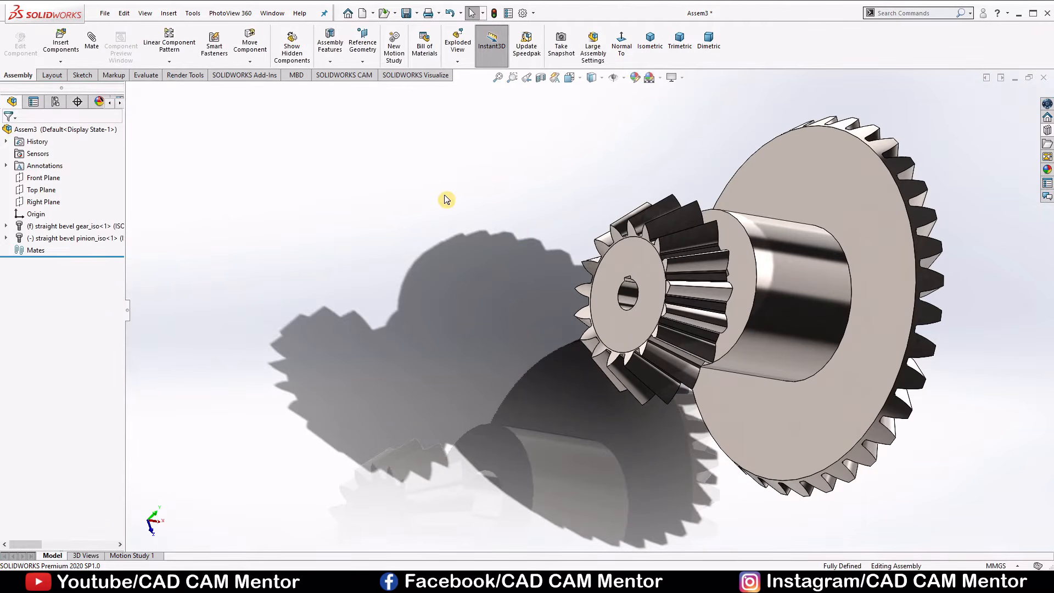
# Float the fixed straight bevel gear so that it can move in the assembly.
pyautogui.scroll(3, 603, 258)
pyautogui.scroll(-3, 696, 289)
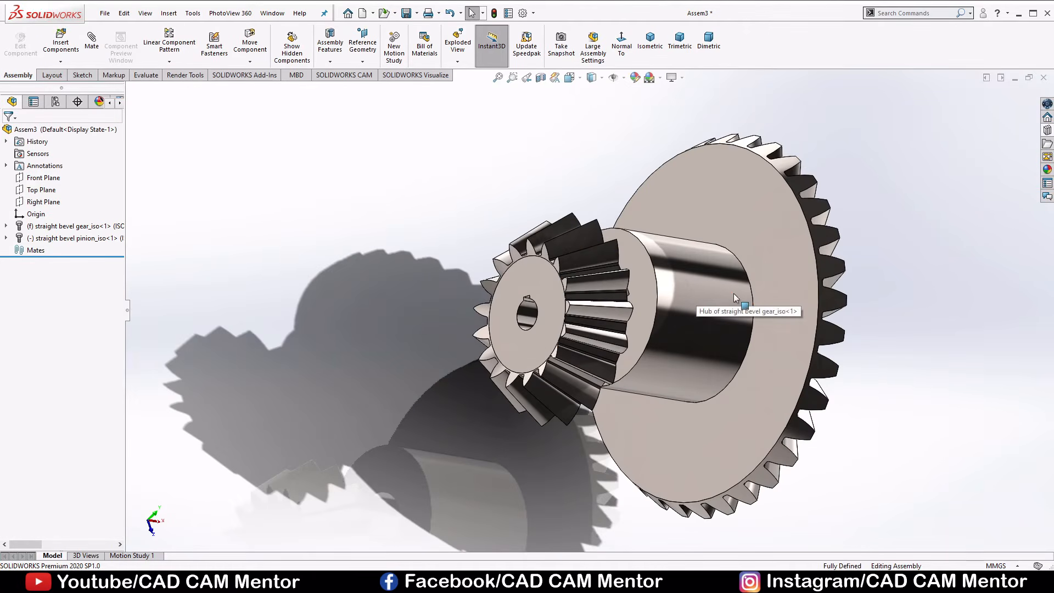
pyautogui.moveTo(696, 289); pyautogui.dragTo(645, 220, button='middle')
pyautogui.click(621, 43)
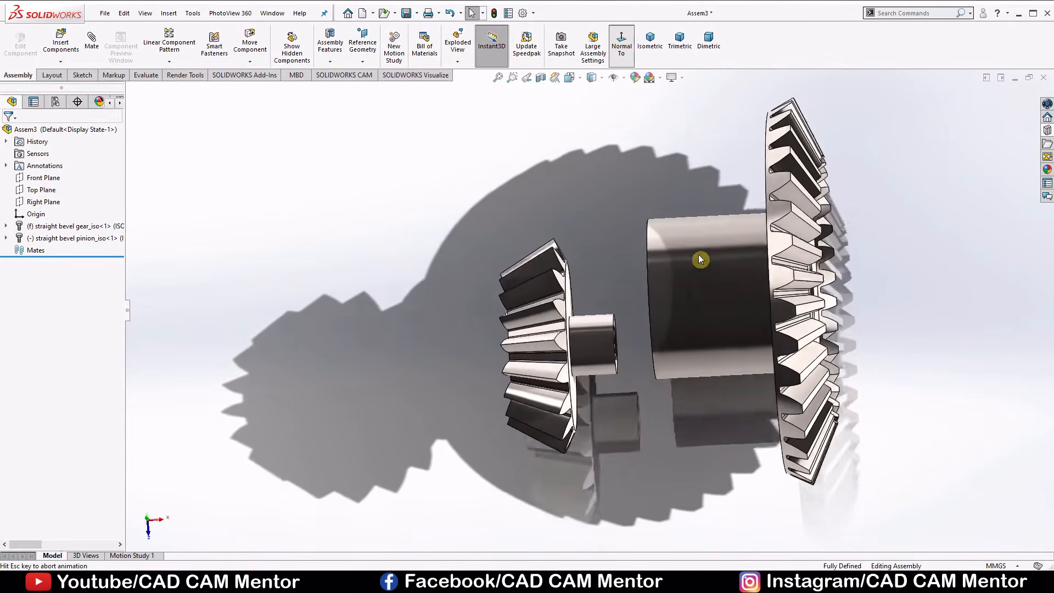
pyautogui.moveTo(699, 385); pyautogui.dragTo(695, 146, button='middle')
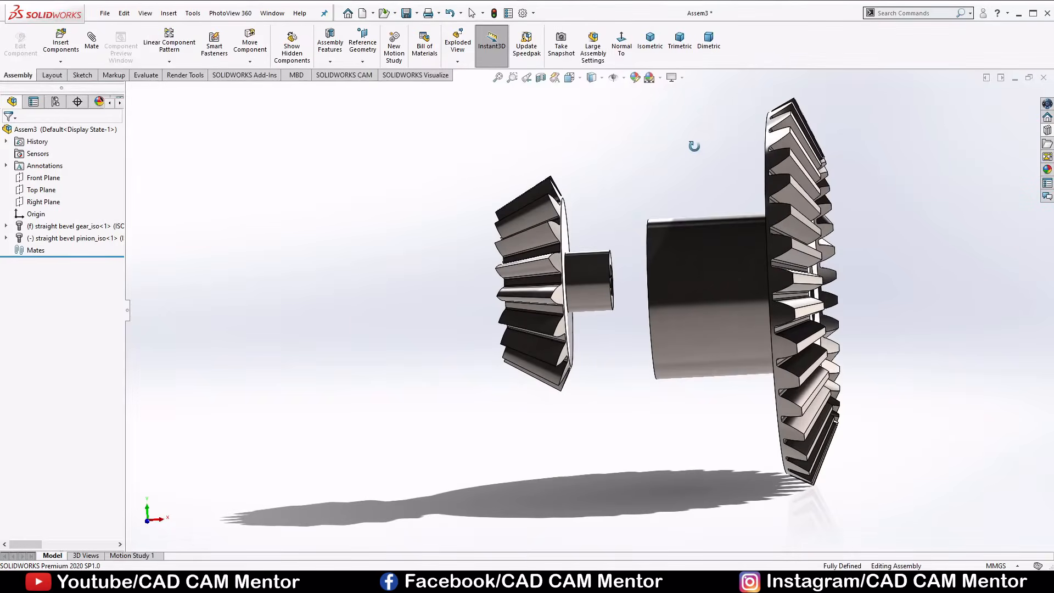
pyautogui.click(622, 43)
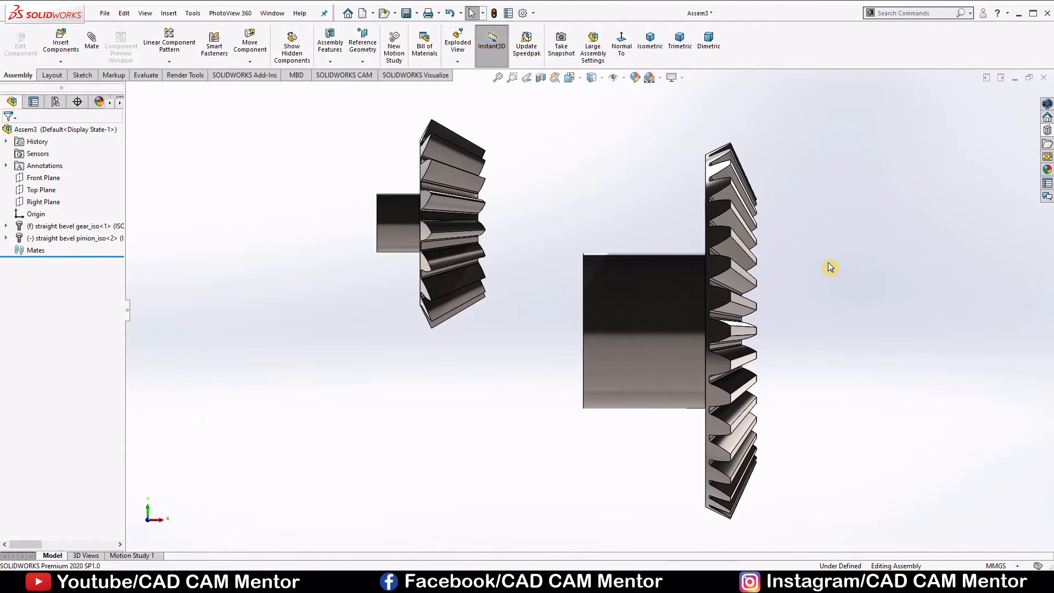
pyautogui.click(645, 277)
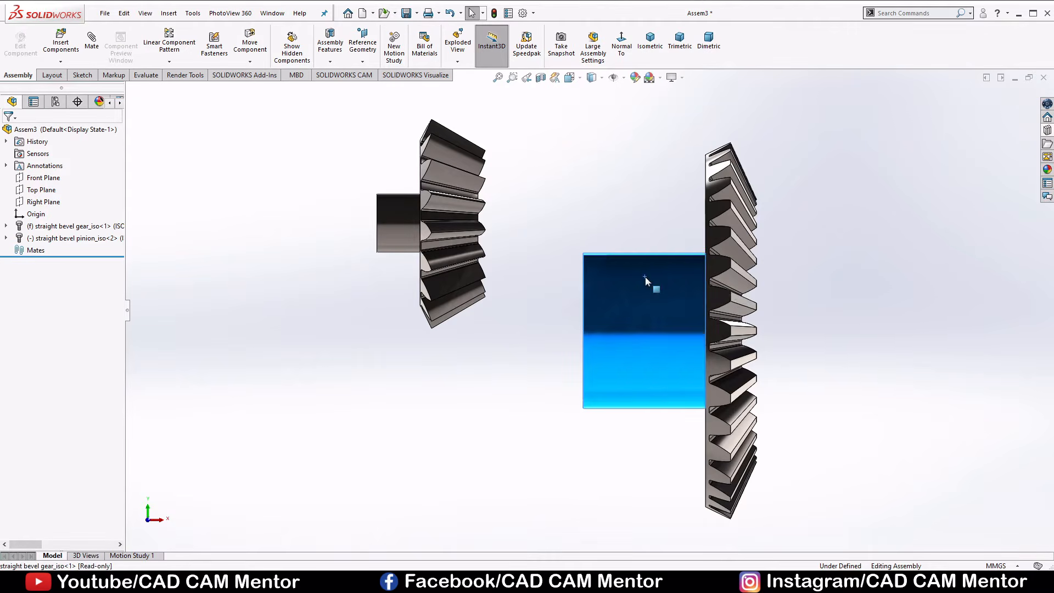
pyautogui.rightClick(644, 275)
pyautogui.click(683, 374)
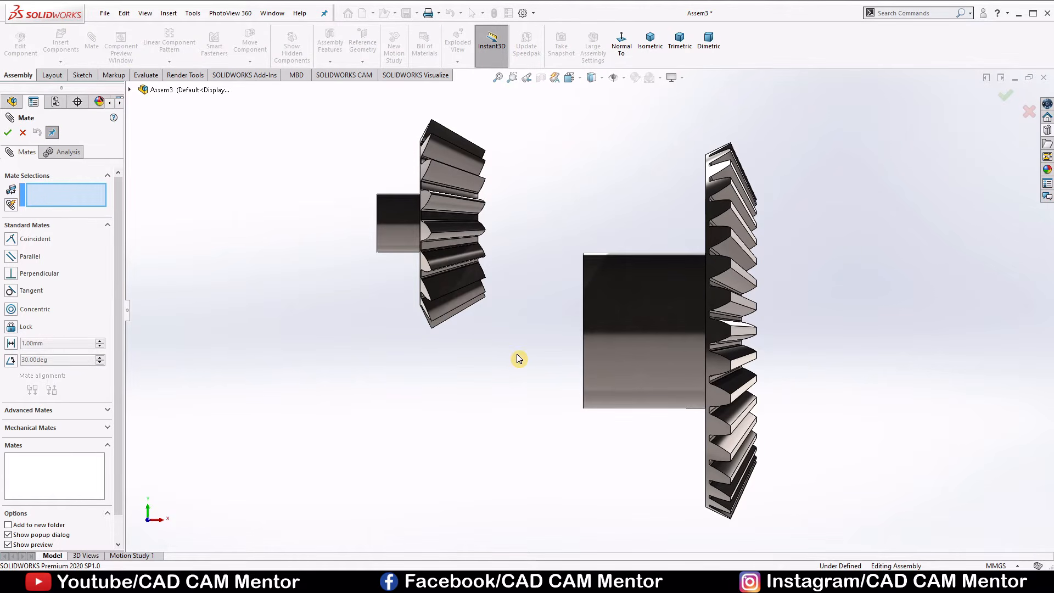
# Add a concentric mate between the assembly origin and the bore of the straight bevel gear.
pyautogui.moveTo(517, 360); pyautogui.dragTo(497, 362, button='middle')
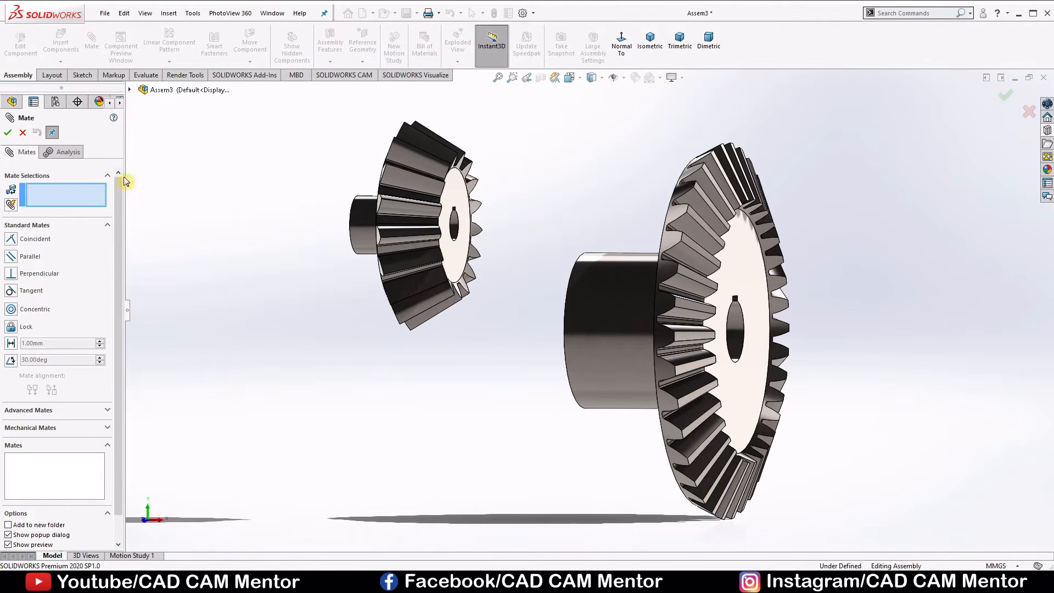
pyautogui.click(130, 90)
pyautogui.click(130, 90)
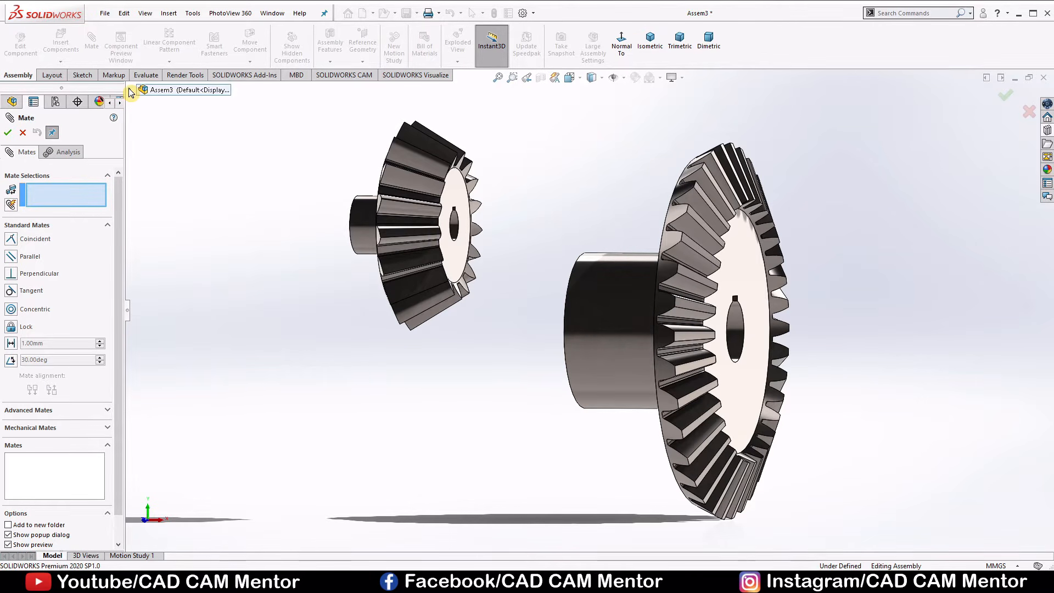
pyautogui.click(130, 90)
pyautogui.click(171, 175)
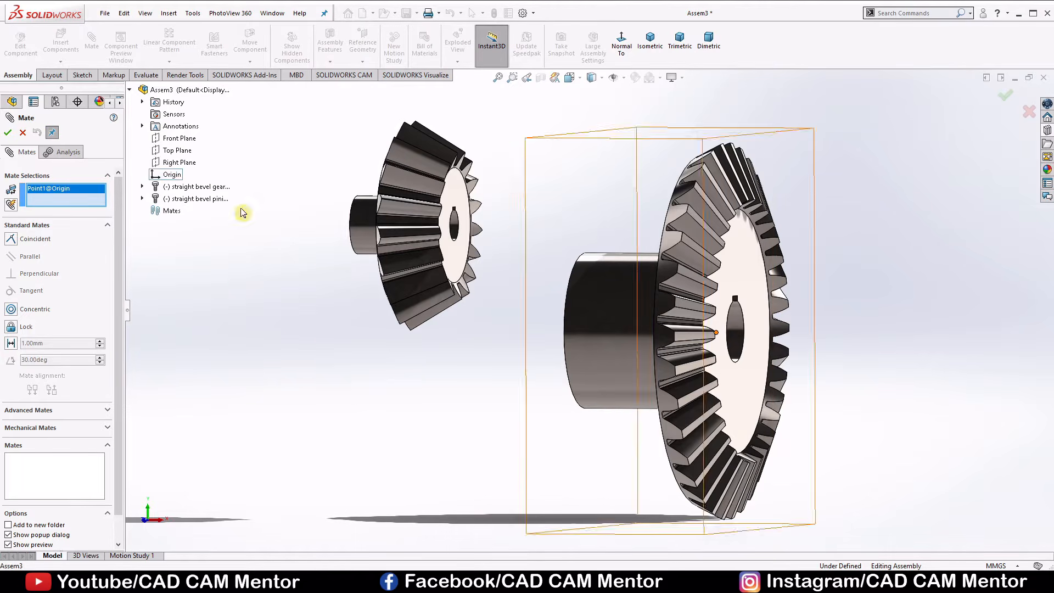
pyautogui.moveTo(680, 313)
pyautogui.mouseDown(button='middle')
pyautogui.moveTo(671, 324)
pyautogui.moveTo(690, 324)
pyautogui.mouseUp(button='middle')
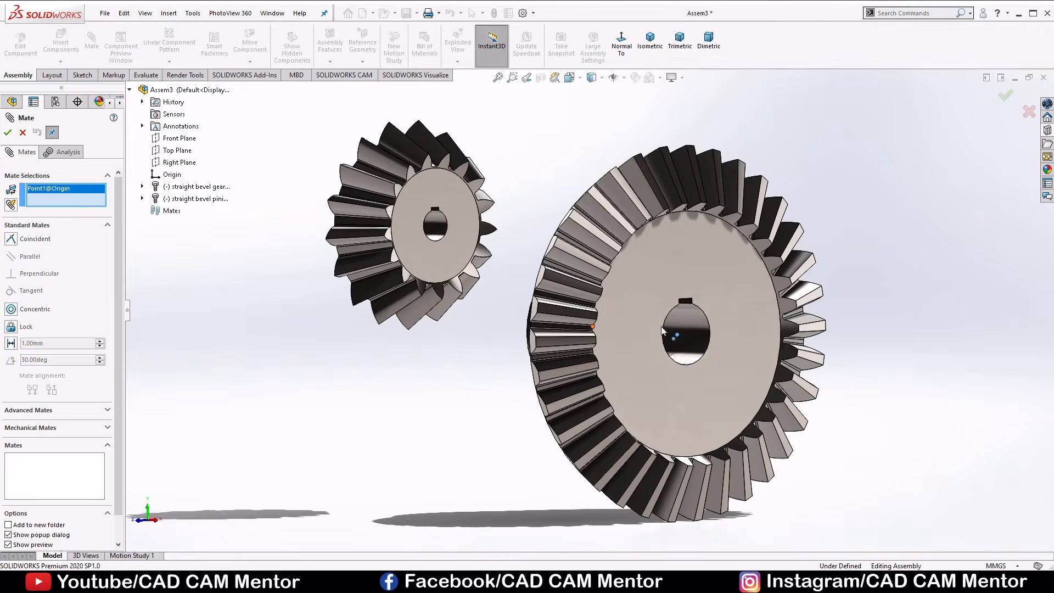
pyautogui.click(693, 323)
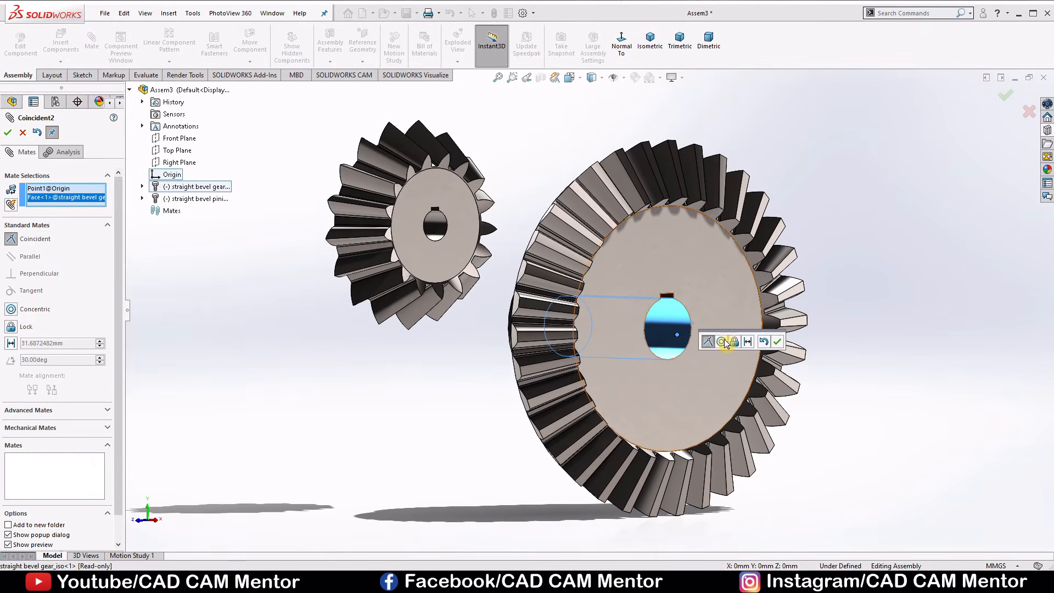
pyautogui.click(720, 342)
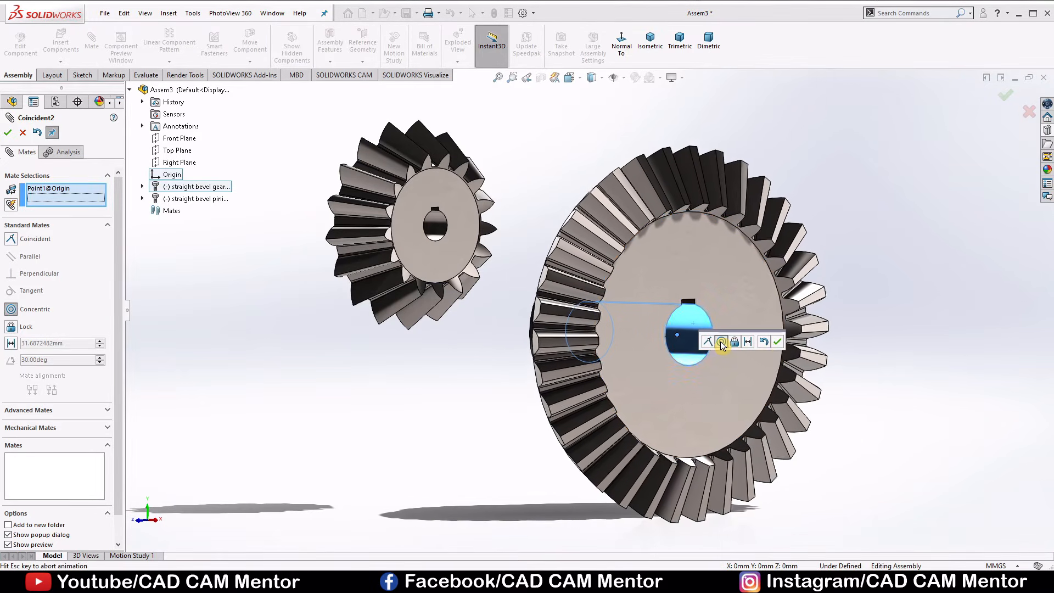
pyautogui.click(777, 343)
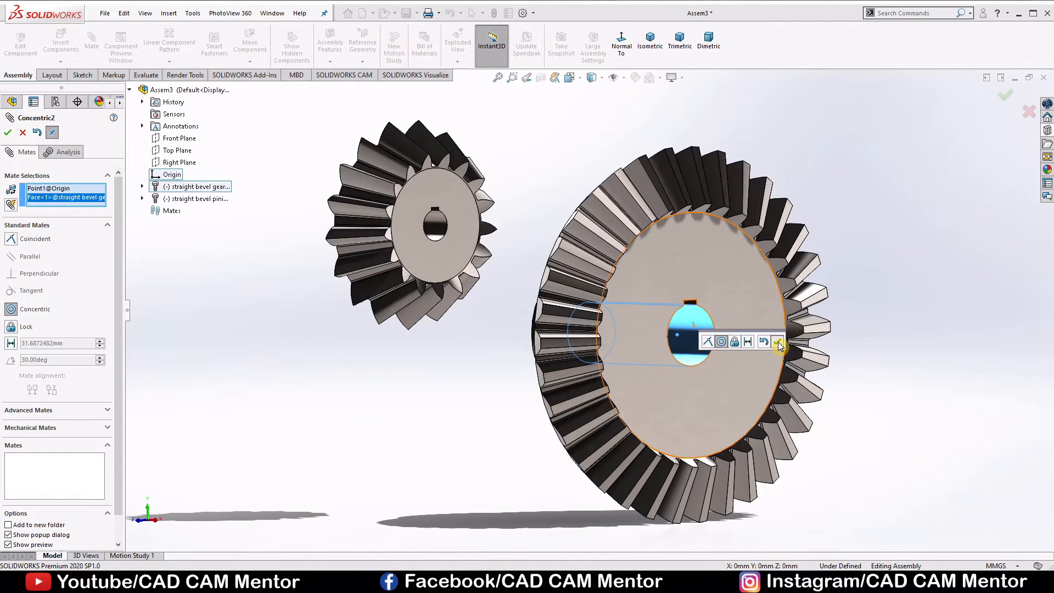
# Mate the gear's flat toothed-side face coincident with the assembly's Top Plane.
pyautogui.moveTo(648, 473); pyautogui.dragTo(604, 346, button='middle')
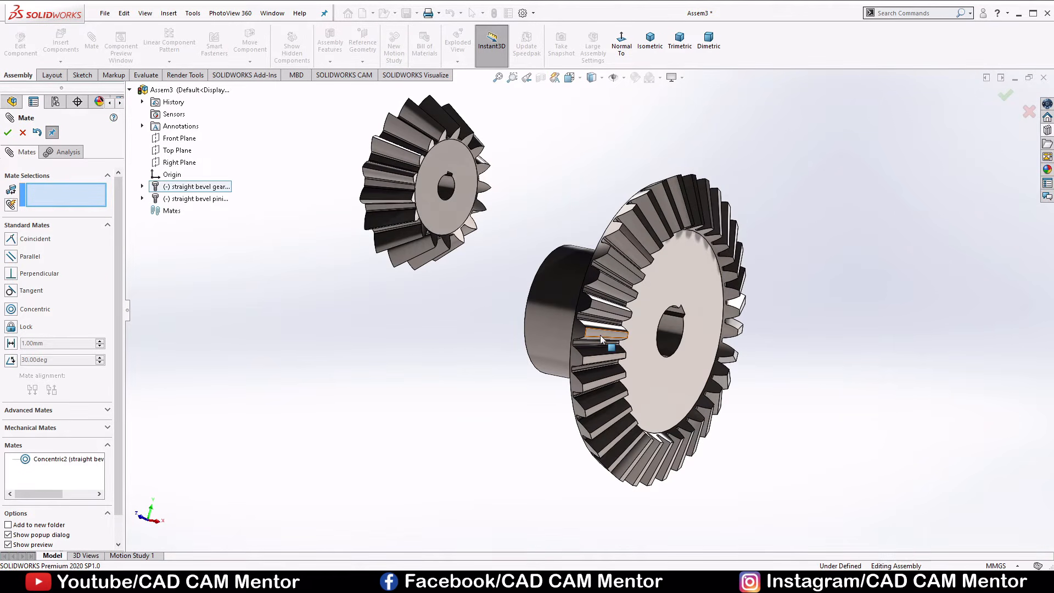
pyautogui.moveTo(600, 339); pyautogui.dragTo(534, 356)
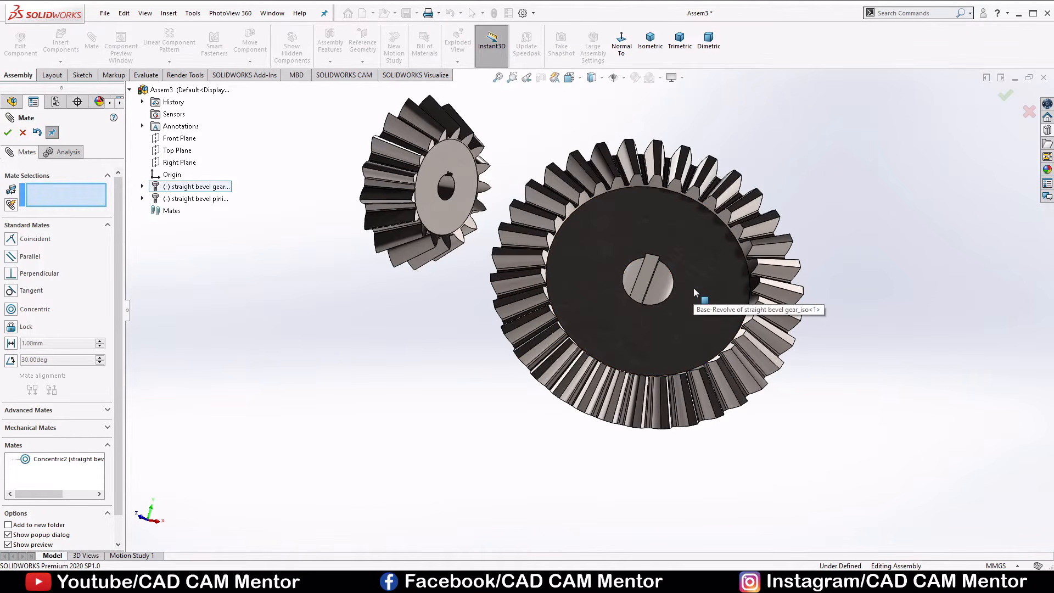
pyautogui.click(142, 187)
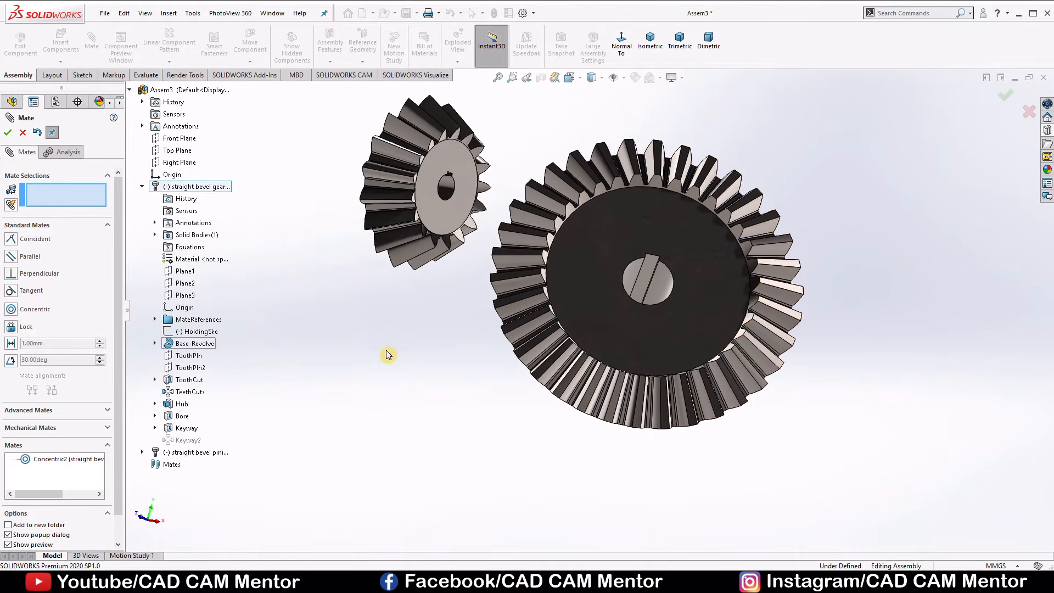
pyautogui.click(174, 151)
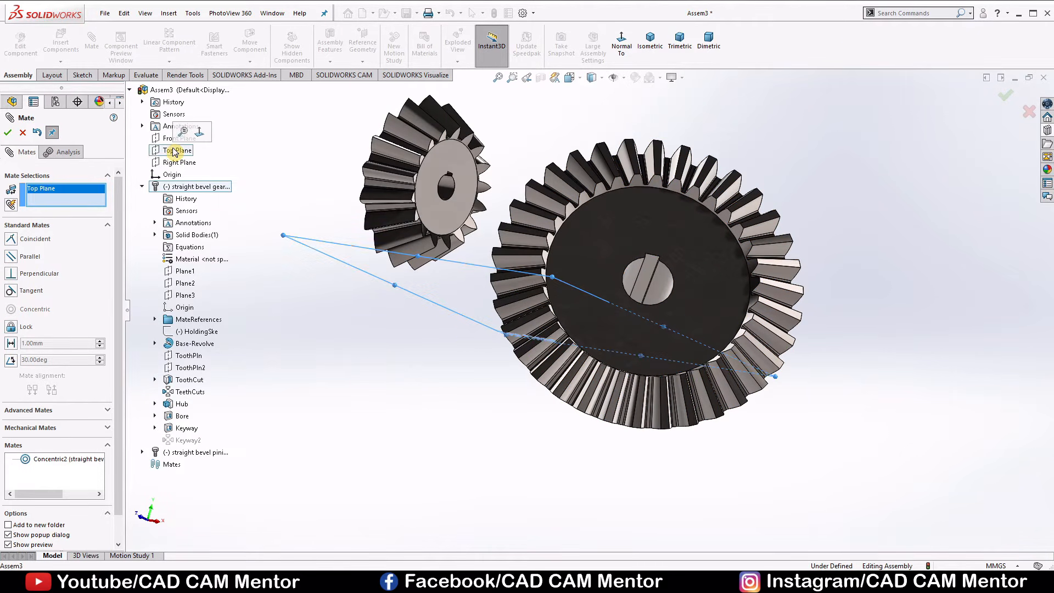
pyautogui.click(608, 234)
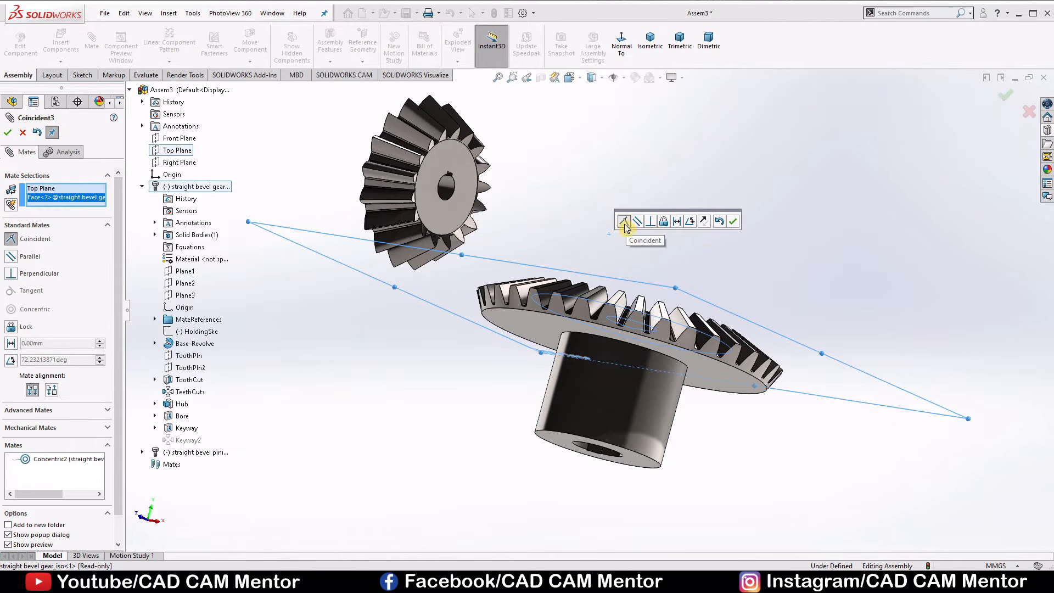
pyautogui.click(733, 221)
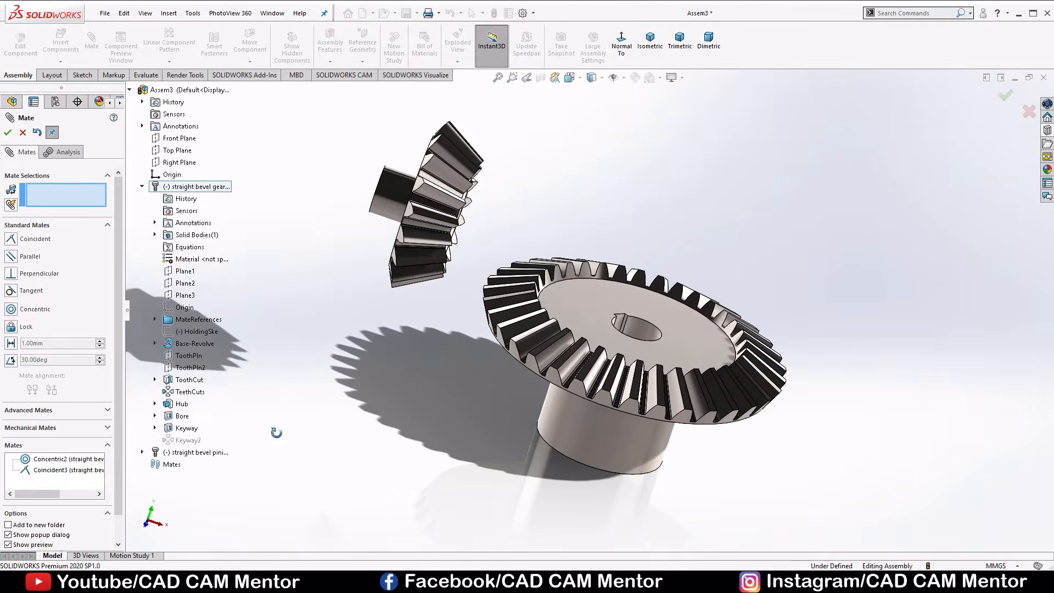
# Rotate the mated gear to test its motion and move the pinion closer to it.
pyautogui.moveTo(276, 433); pyautogui.dragTo(239, 421, button='middle')
pyautogui.moveTo(503, 360); pyautogui.dragTo(492, 388, button='middle')
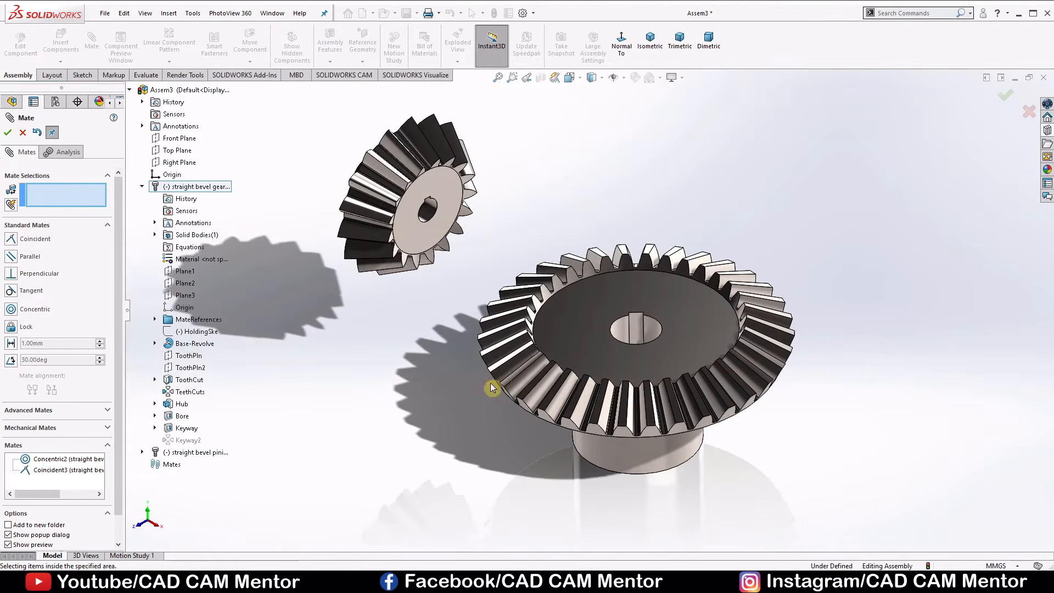
pyautogui.moveTo(513, 377); pyautogui.dragTo(624, 424)
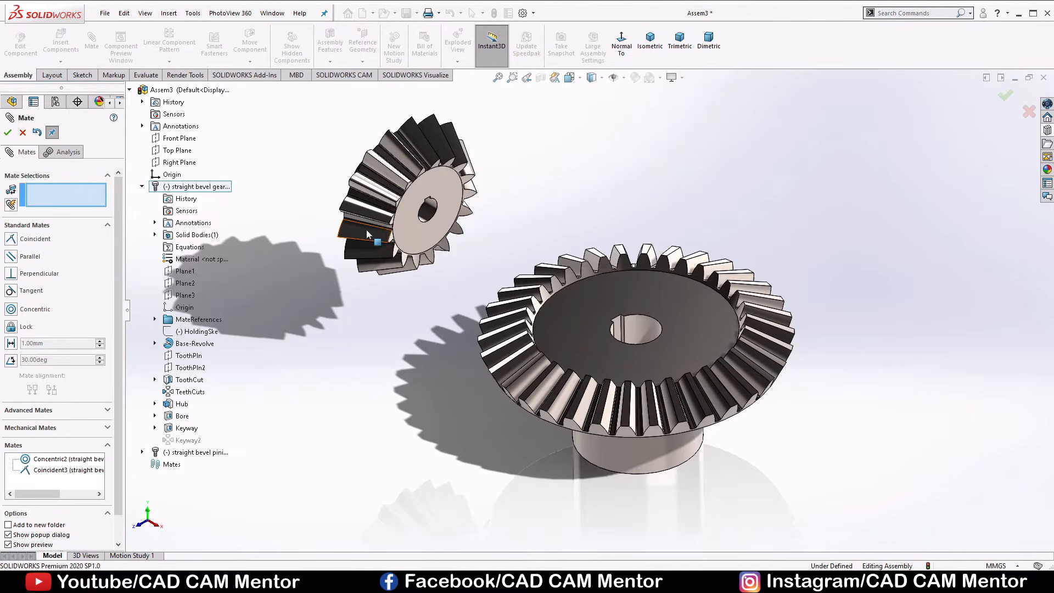
pyautogui.moveTo(437, 226); pyautogui.dragTo(469, 234)
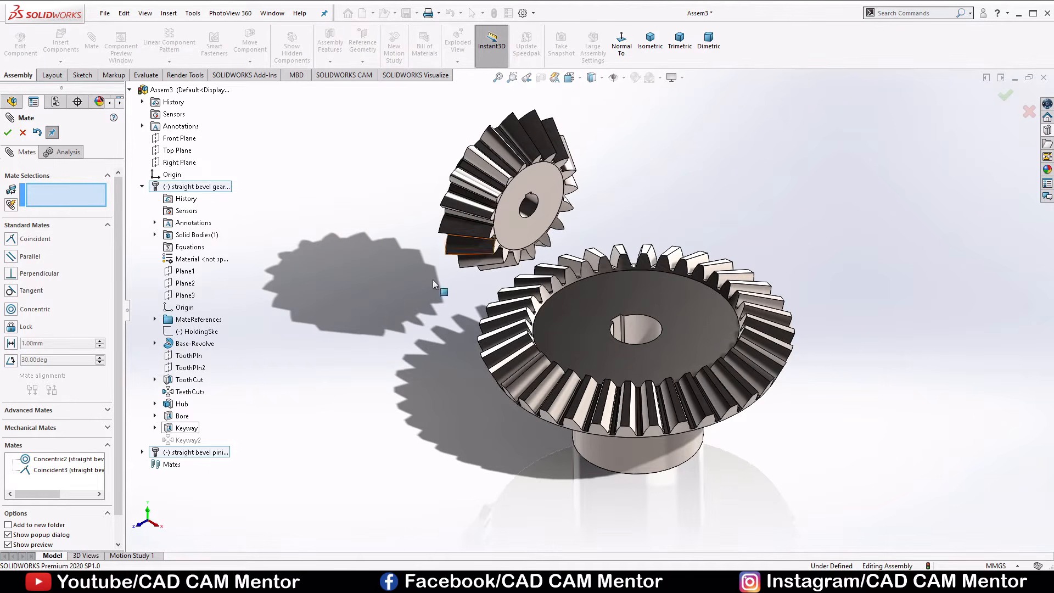
# Show the BasProSke sketch under Base-Revolve in both the bevel gear and the bevel pinion.
pyautogui.click(155, 344)
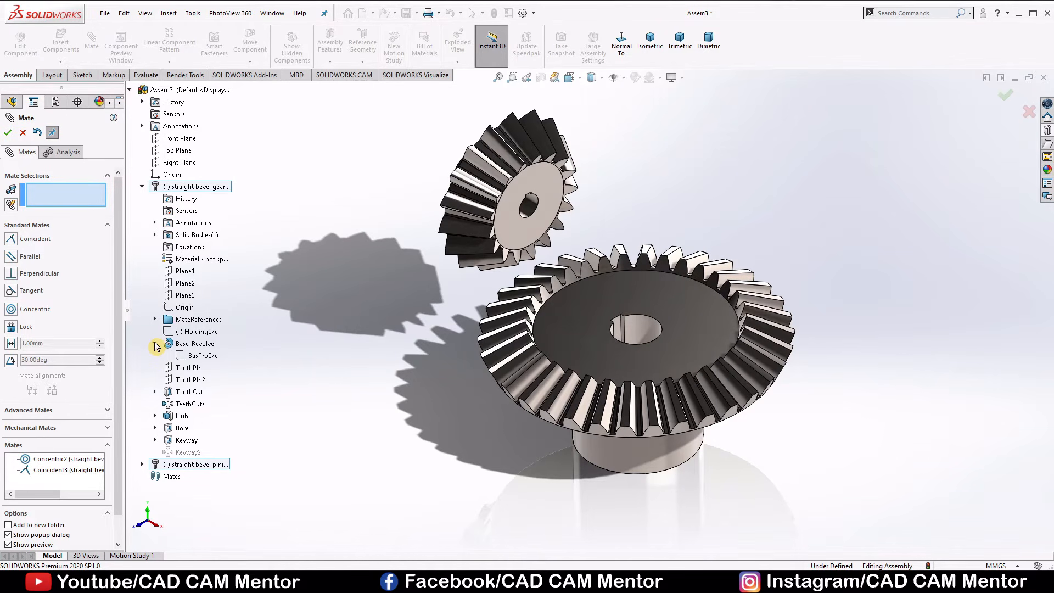
pyautogui.rightClick(197, 357)
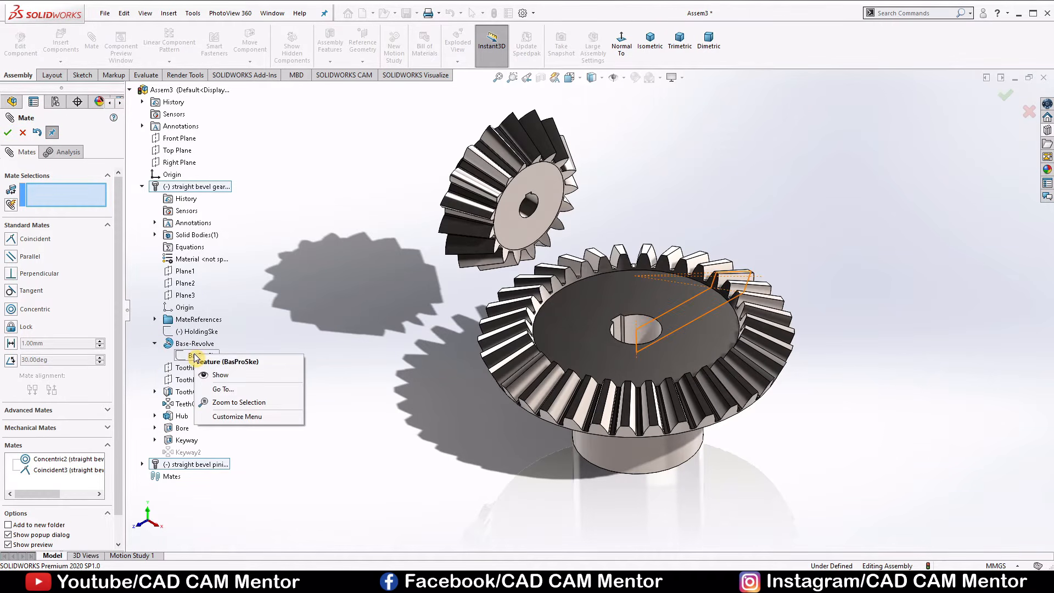
pyautogui.click(219, 375)
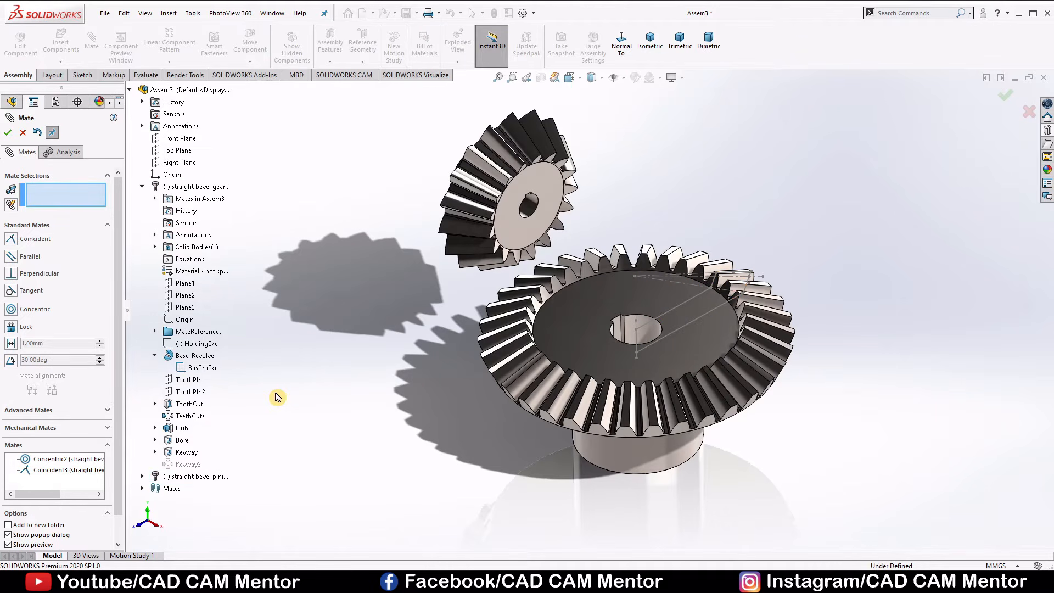
pyautogui.click(143, 477)
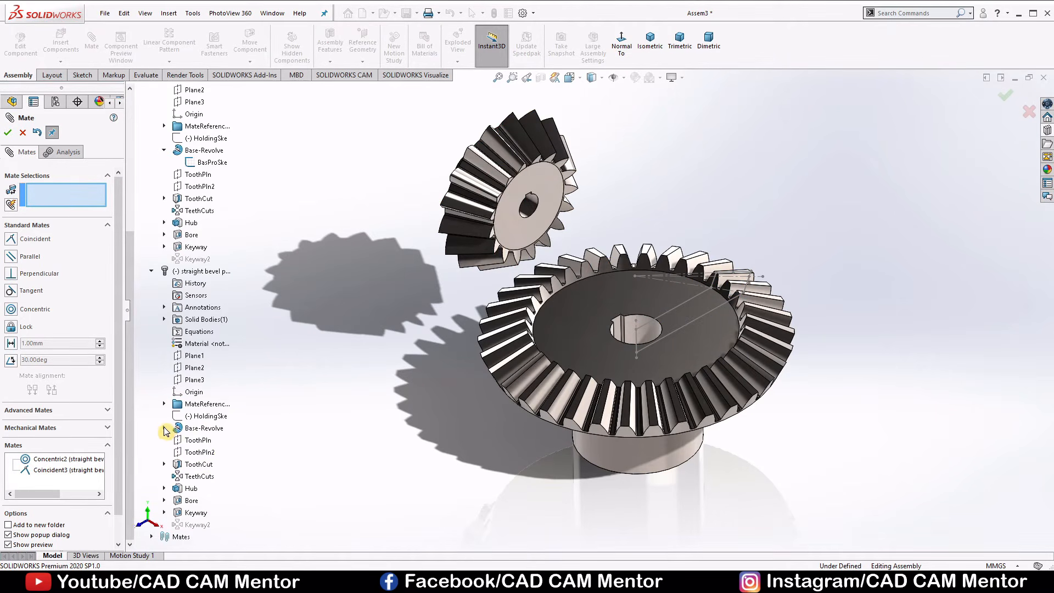
pyautogui.click(164, 428)
pyautogui.rightClick(202, 440)
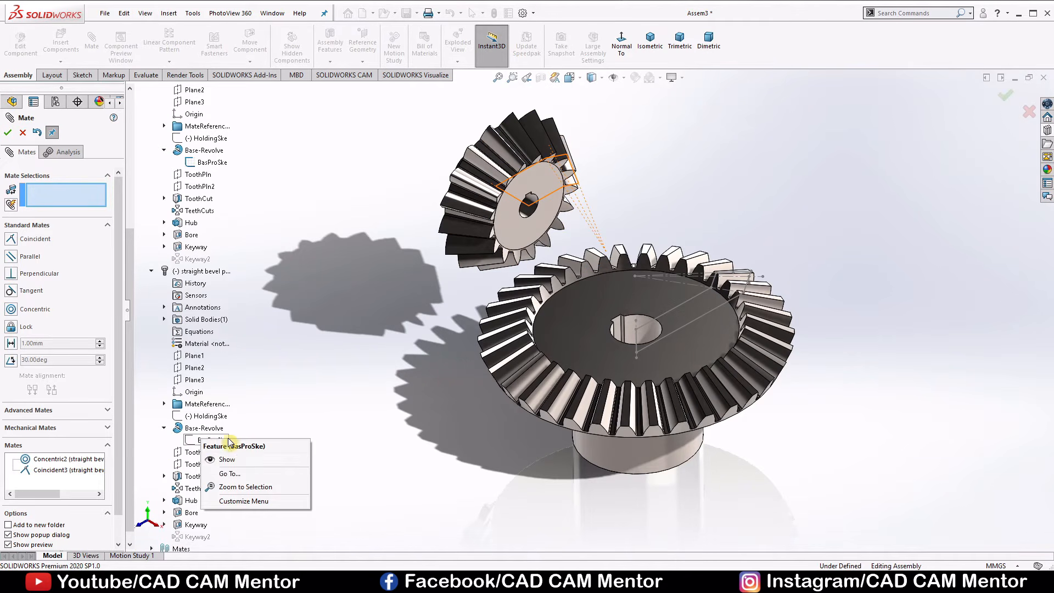
pyautogui.click(227, 461)
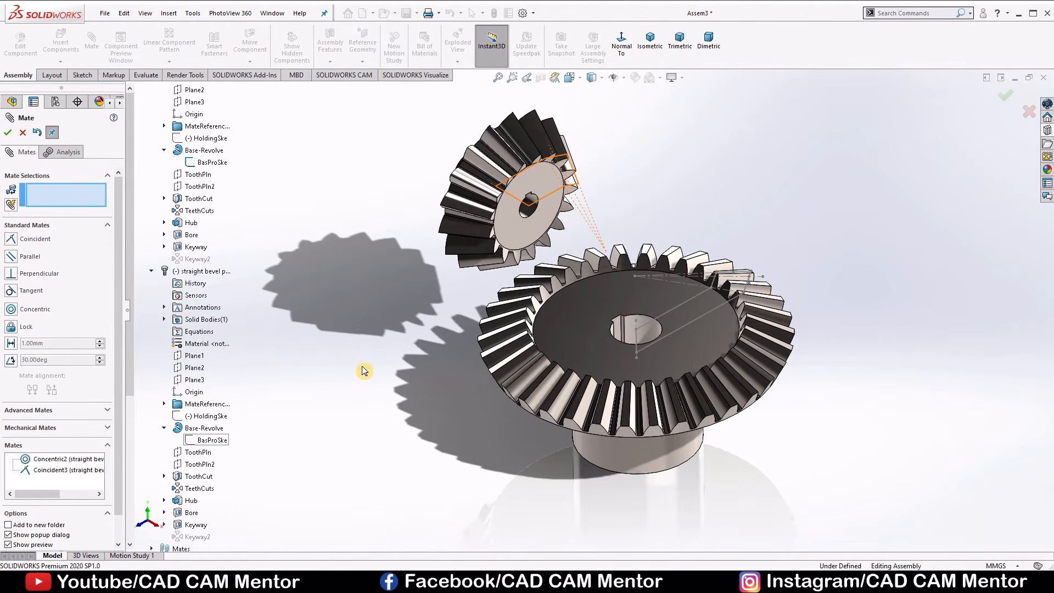
# Mate the cone apex point of the pinion's BasProSke sketch coincident with the apex point of the gear's sketch.
pyautogui.scroll(-2, 619, 245)
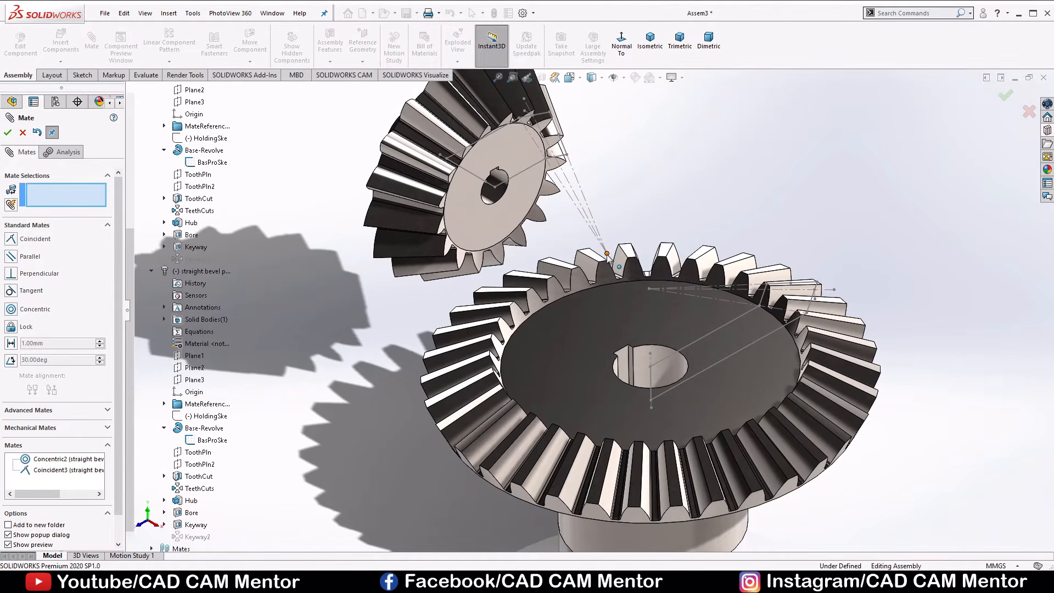
pyautogui.click(605, 254)
pyautogui.click(657, 295)
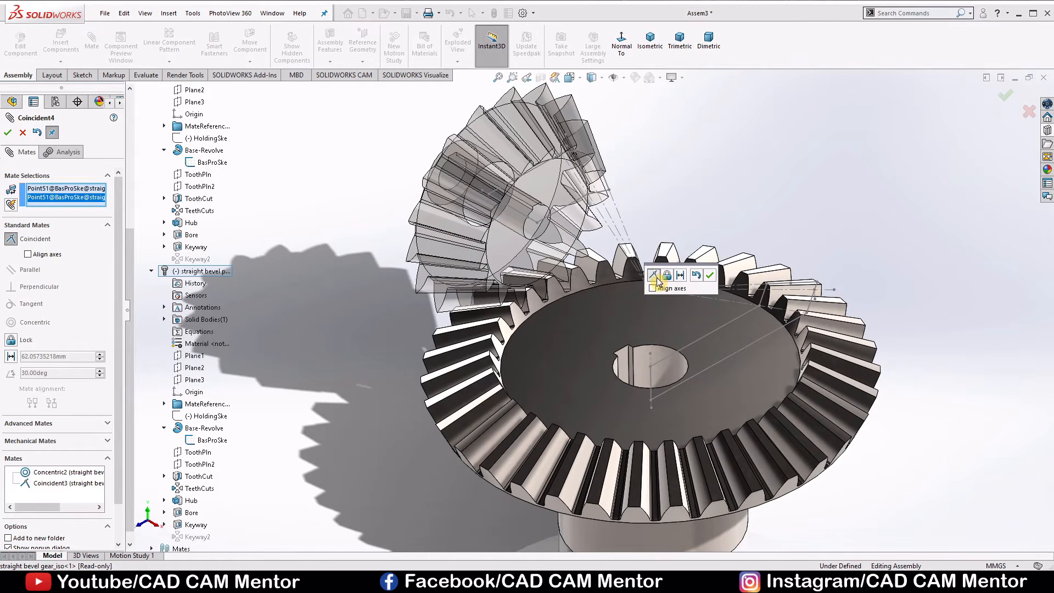
pyautogui.click(710, 276)
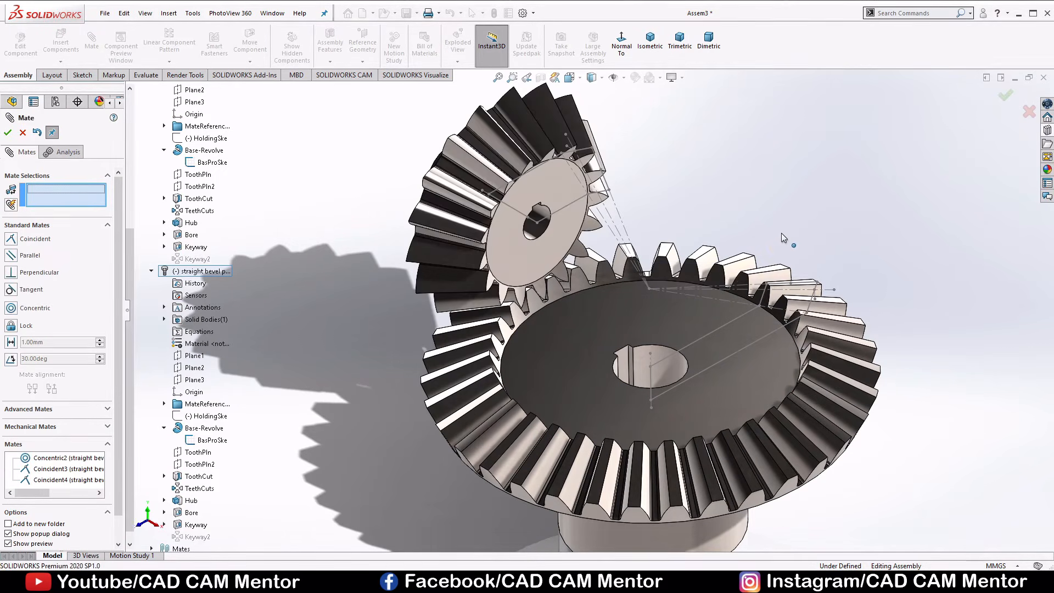
# Add a perpendicular mate between the pinion's sketch axis line and the gear's vertical sketch axis line.
pyautogui.moveTo(812, 233); pyautogui.dragTo(724, 235, button='middle')
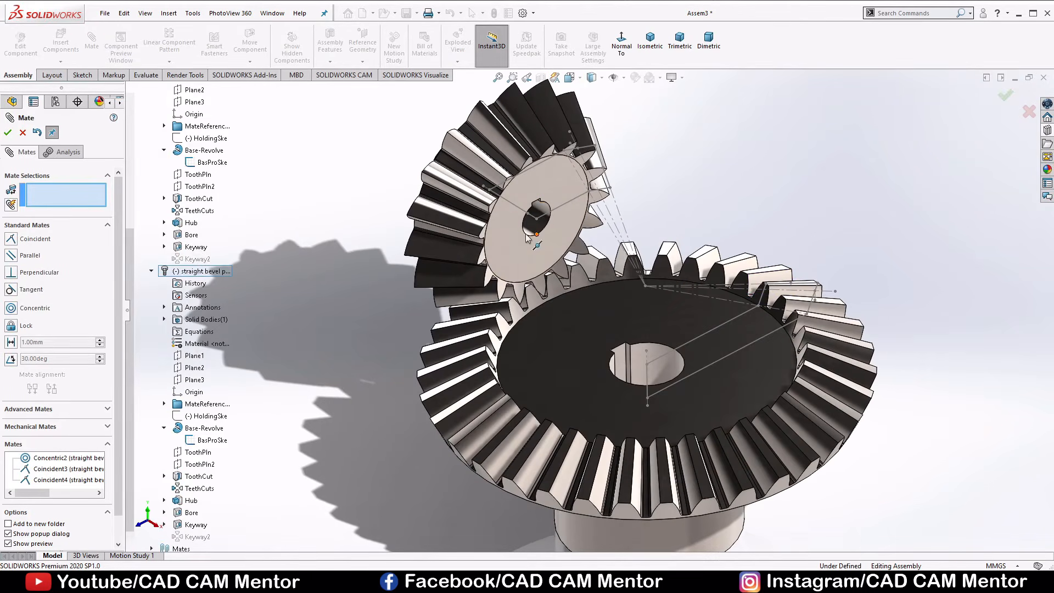
pyautogui.scroll(-4, 539, 241)
pyautogui.scroll(-3, 537, 240)
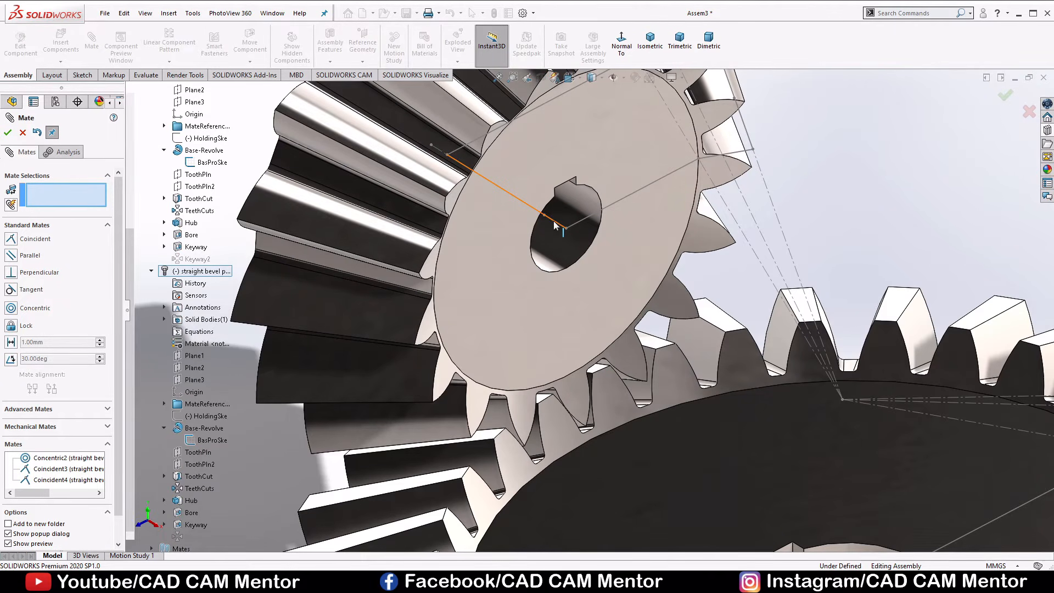
pyautogui.click(553, 221)
pyautogui.scroll(5, 554, 225)
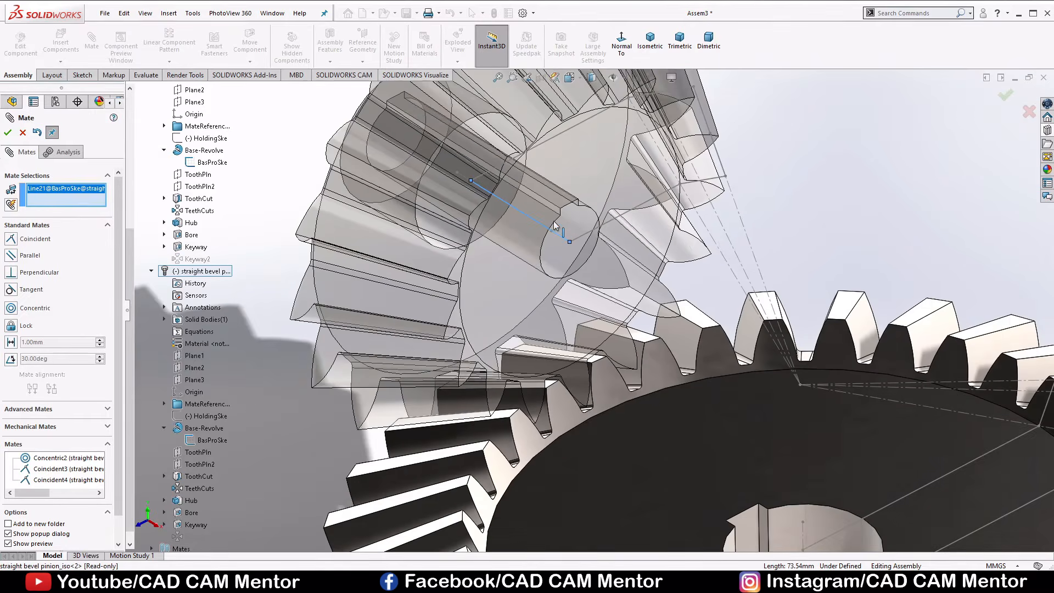
pyautogui.scroll(-3, 726, 450)
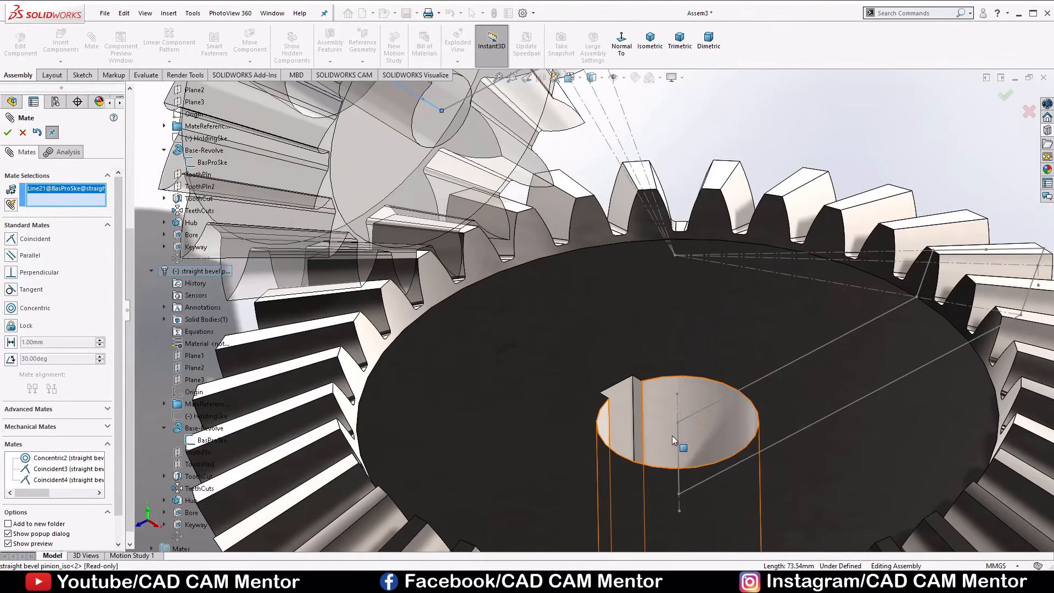
pyautogui.click(677, 404)
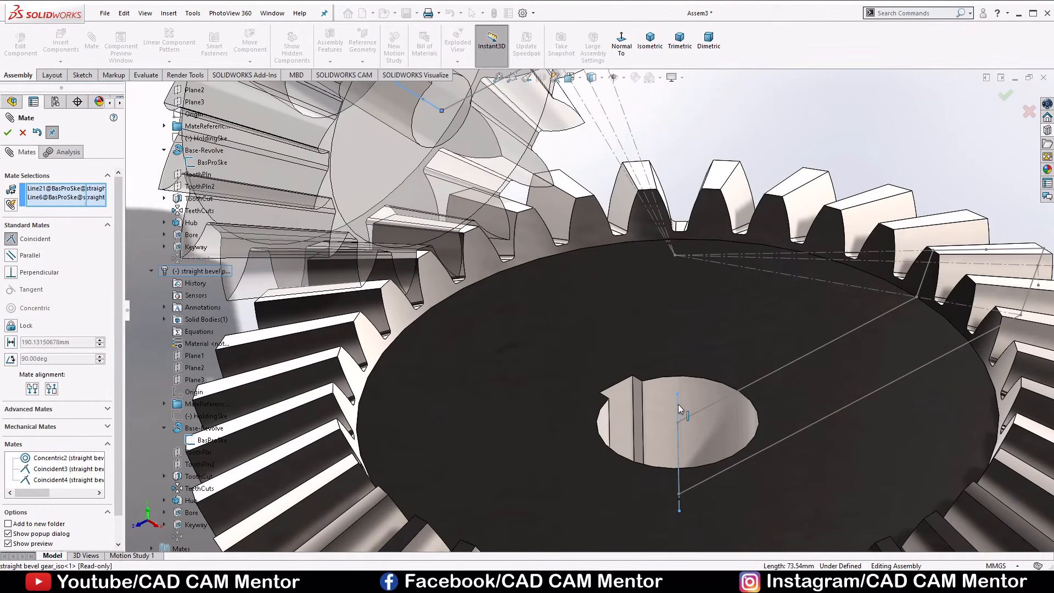
pyautogui.scroll(3, 700, 334)
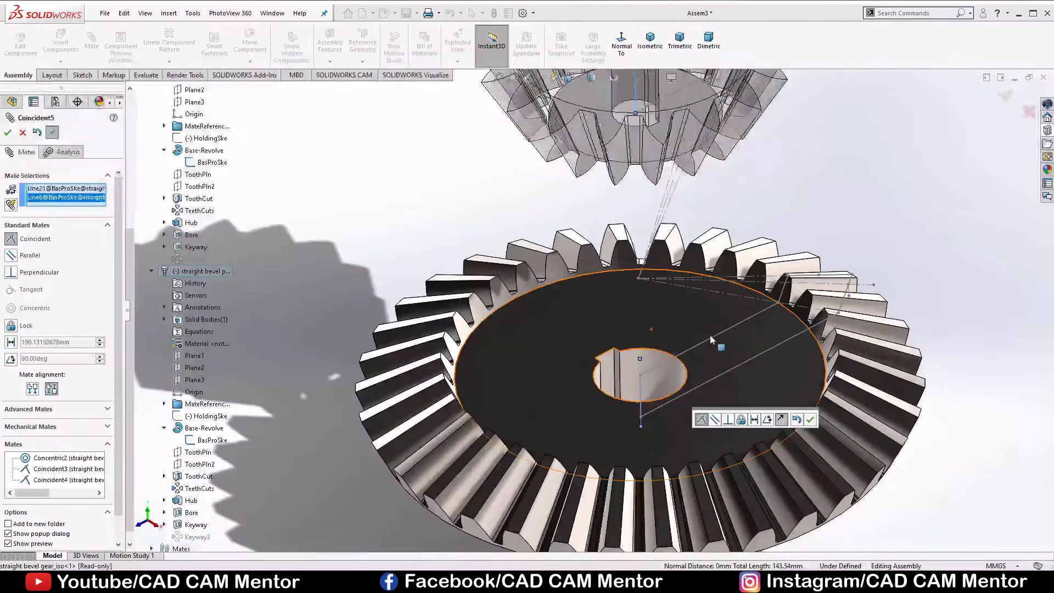
pyautogui.click(726, 420)
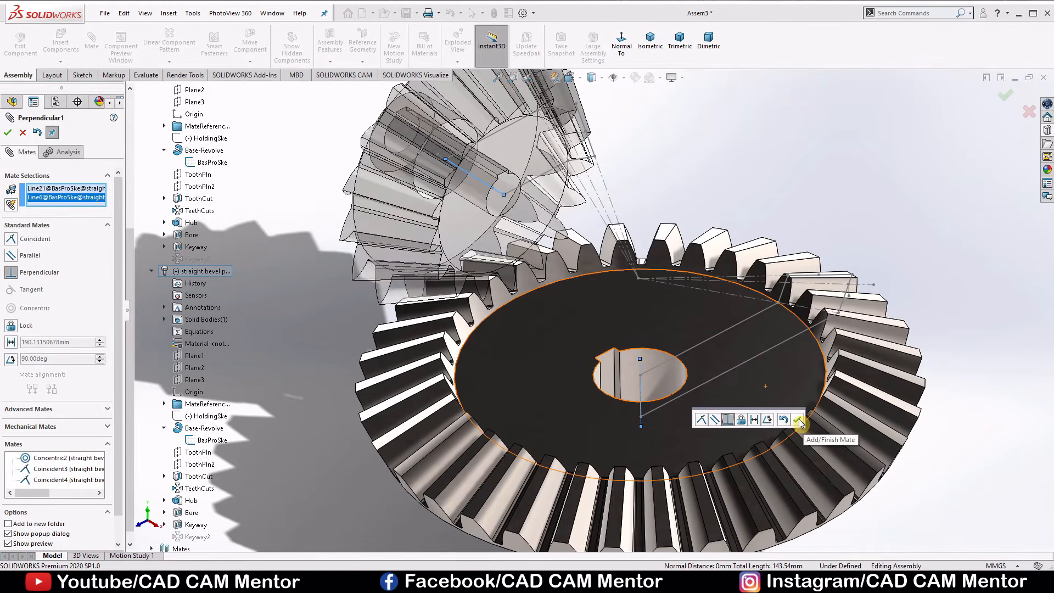
pyautogui.click(798, 421)
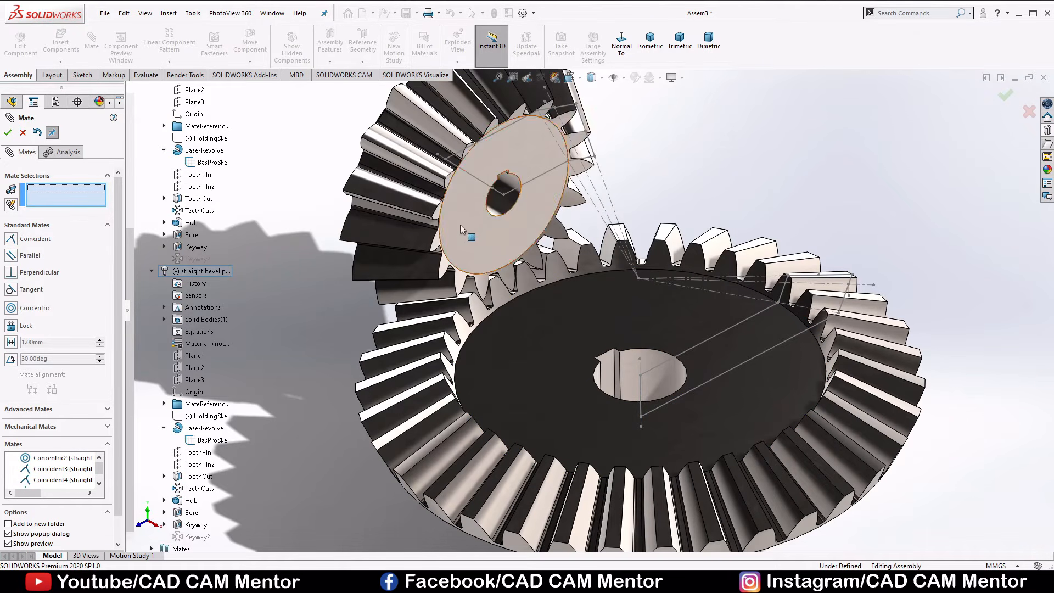
# Turn the pinion to test how it moves relative to the gear, and inspect its sketch axis at the bore.
pyautogui.moveTo(577, 187); pyautogui.dragTo(506, 192)
pyautogui.press('f')
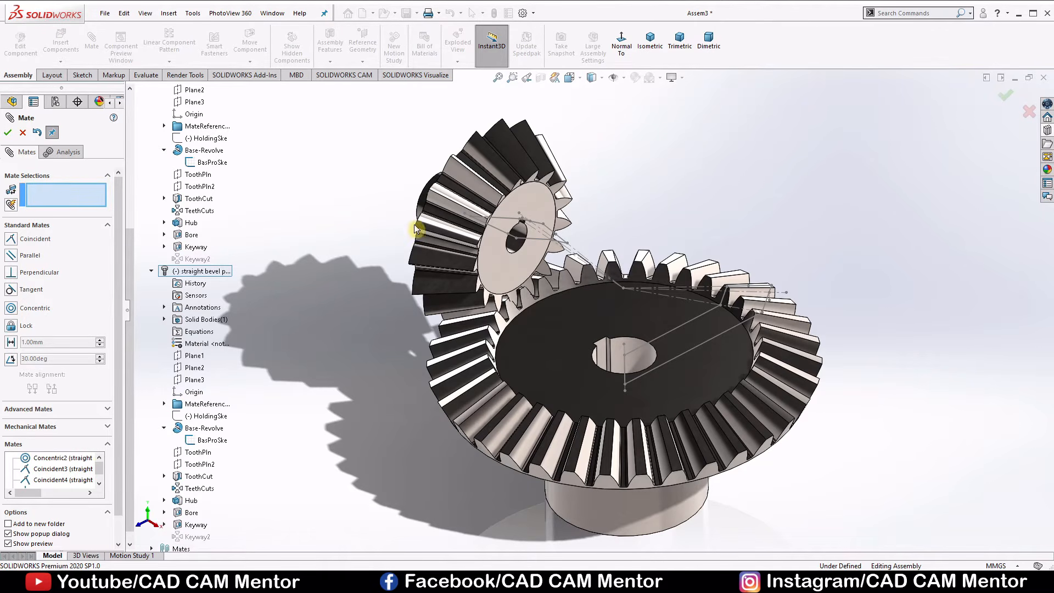
pyautogui.scroll(-3, 506, 240)
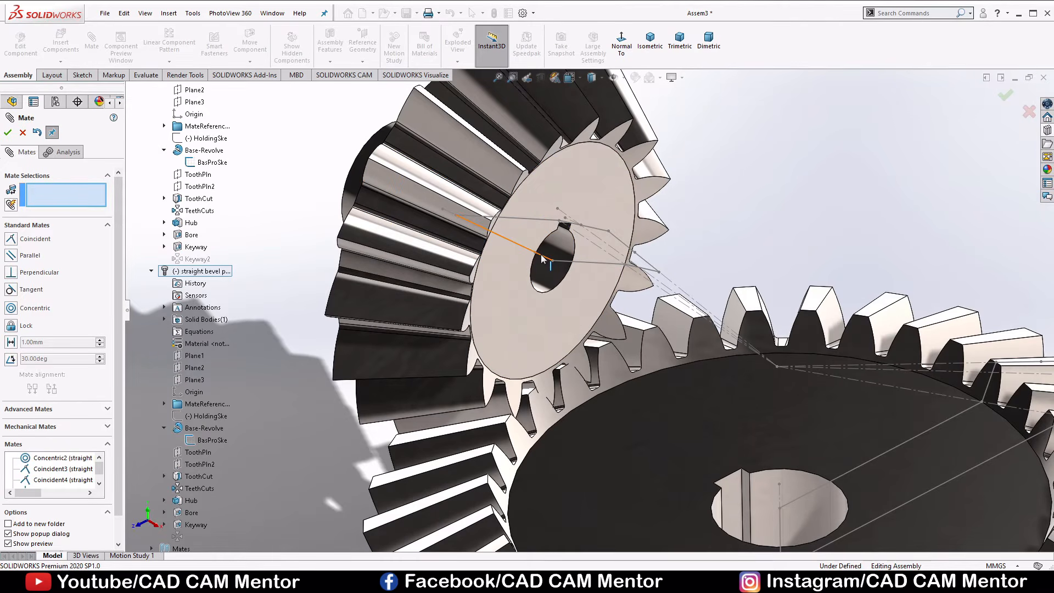
# Mate the axis line of the pinion's BasProSke sketch coincident with the assembly's Front Plane and finish mating.
pyautogui.click(541, 259)
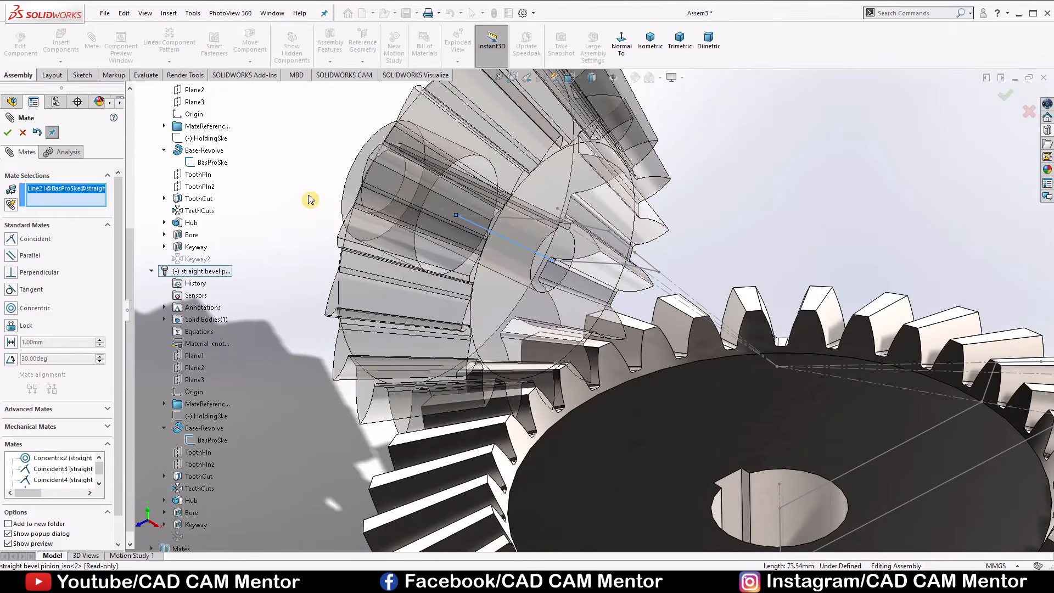
pyautogui.scroll(6, 243, 176)
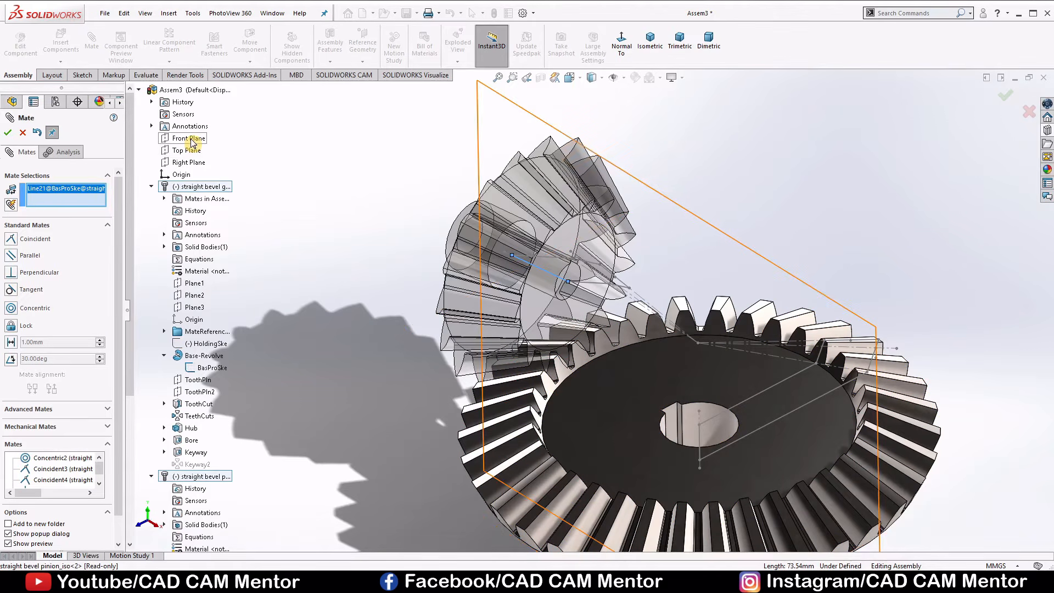
pyautogui.click(192, 141)
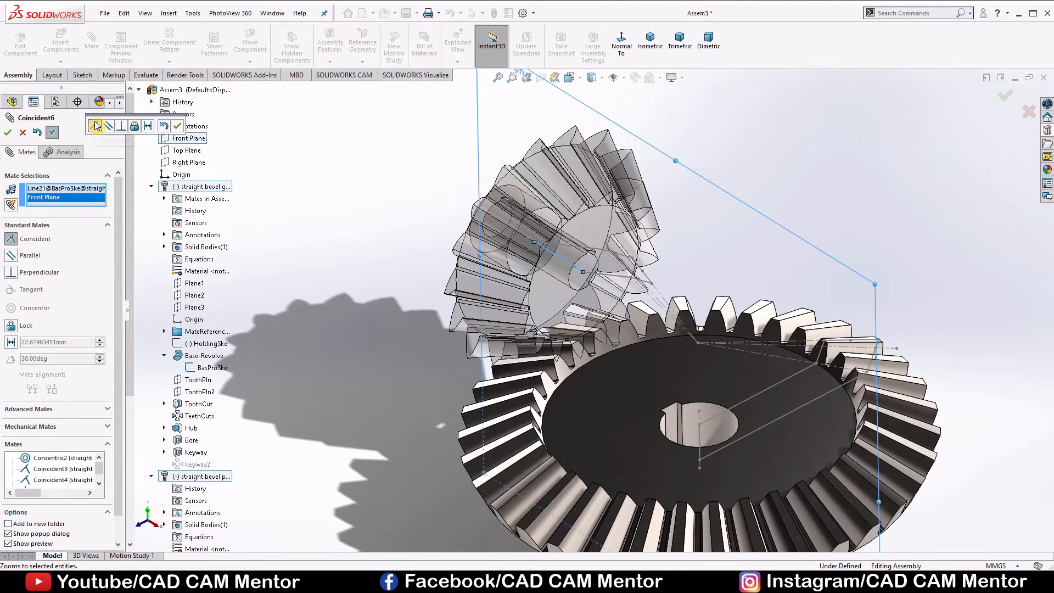
pyautogui.click(176, 129)
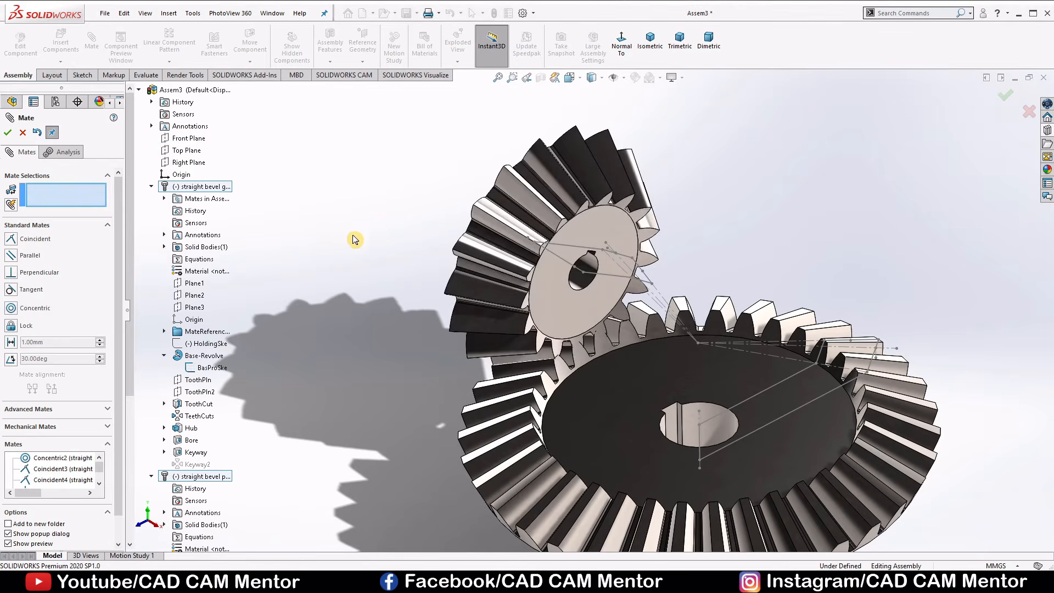
pyautogui.click(7, 132)
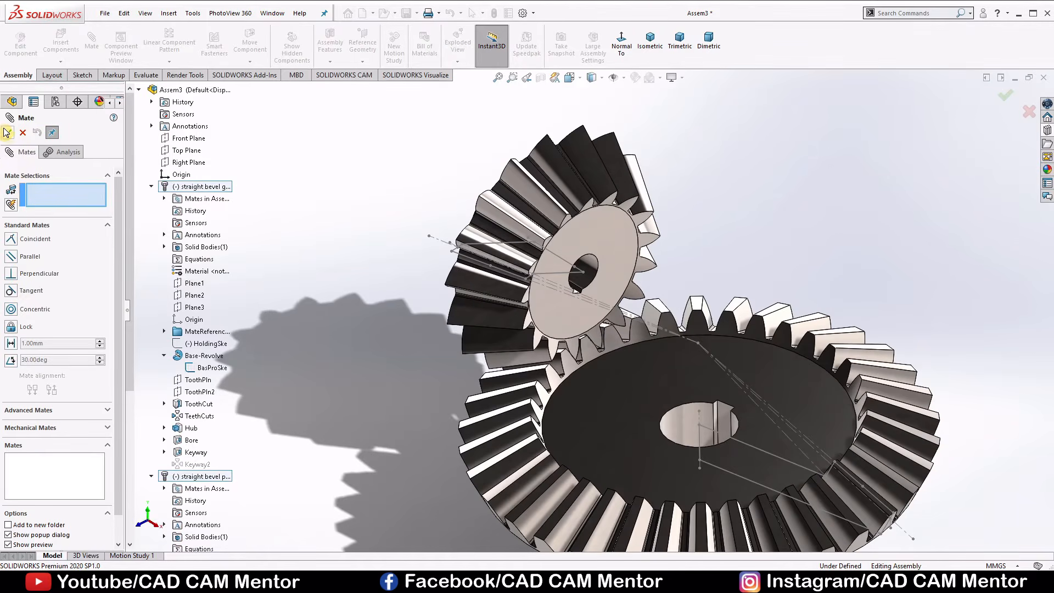
pyautogui.click(8, 133)
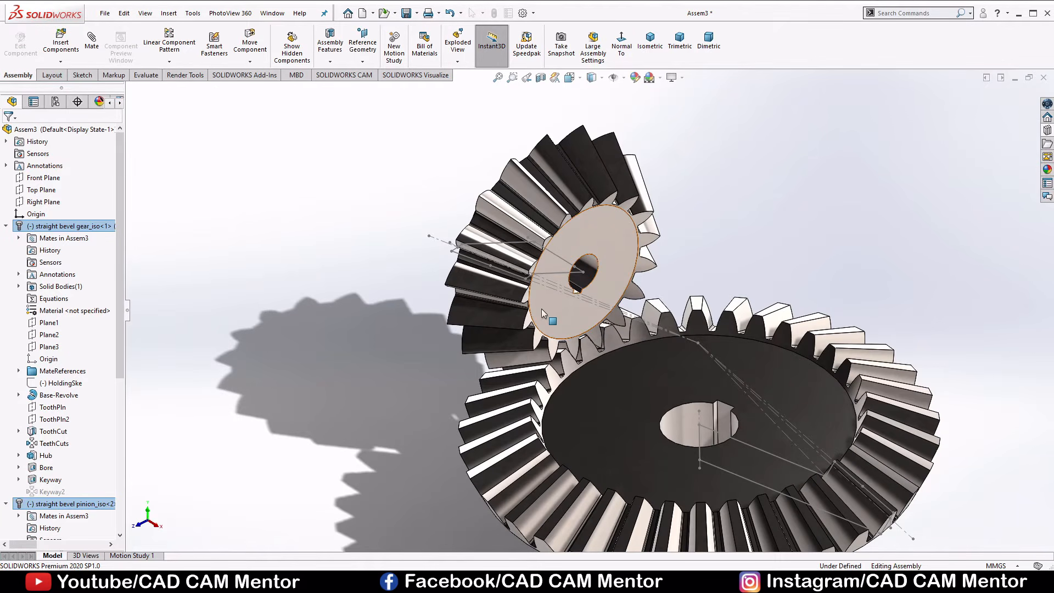
# Turn the pinion and the large gear about their axes to test their remaining movement.
pyautogui.click(601, 255)
pyautogui.moveTo(602, 255); pyautogui.dragTo(599, 292)
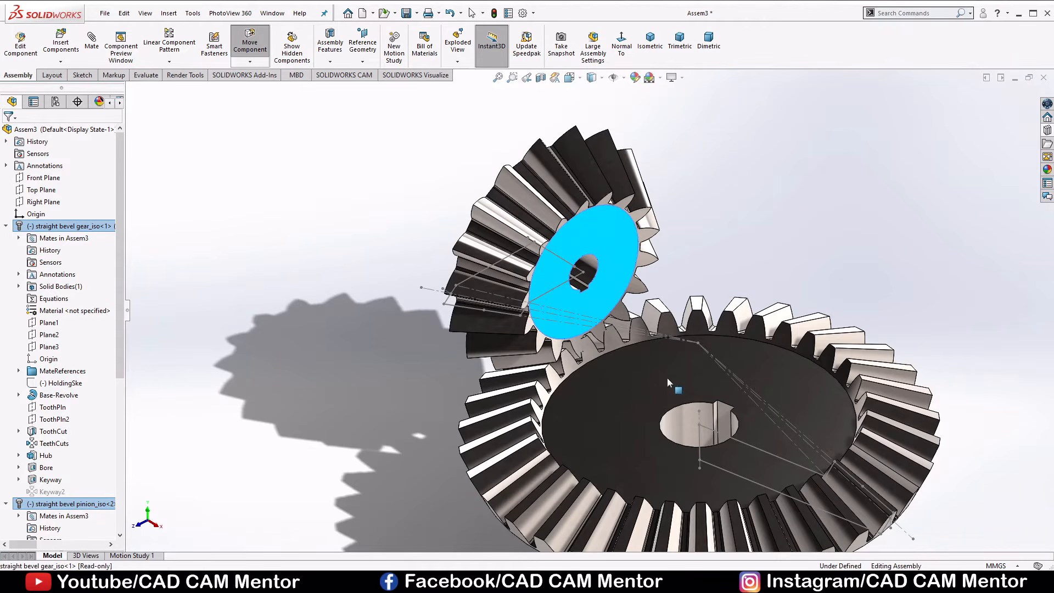
pyautogui.moveTo(667, 377); pyautogui.dragTo(698, 199)
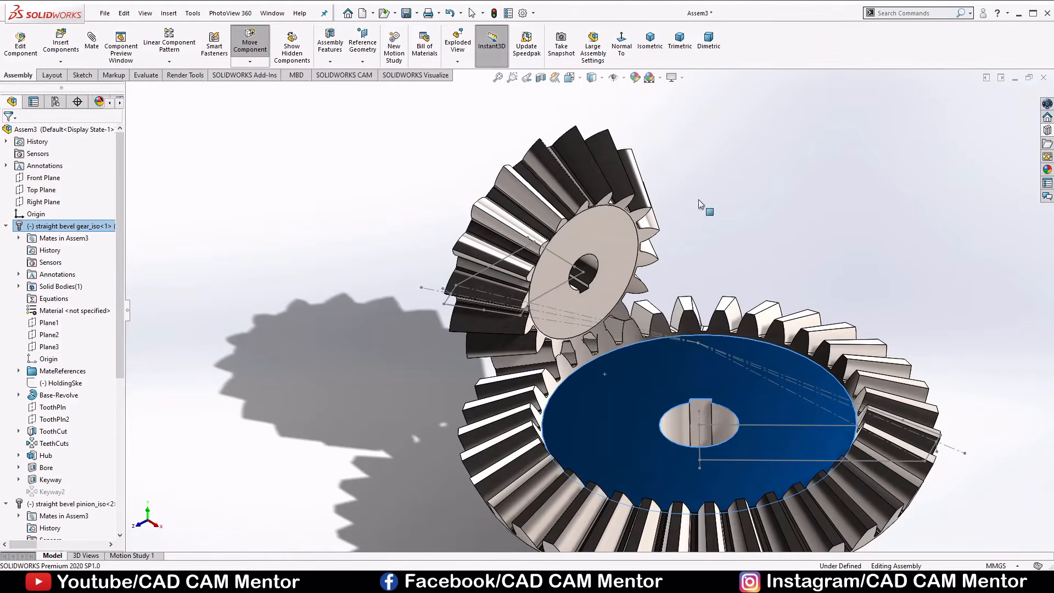
pyautogui.press('Escape')
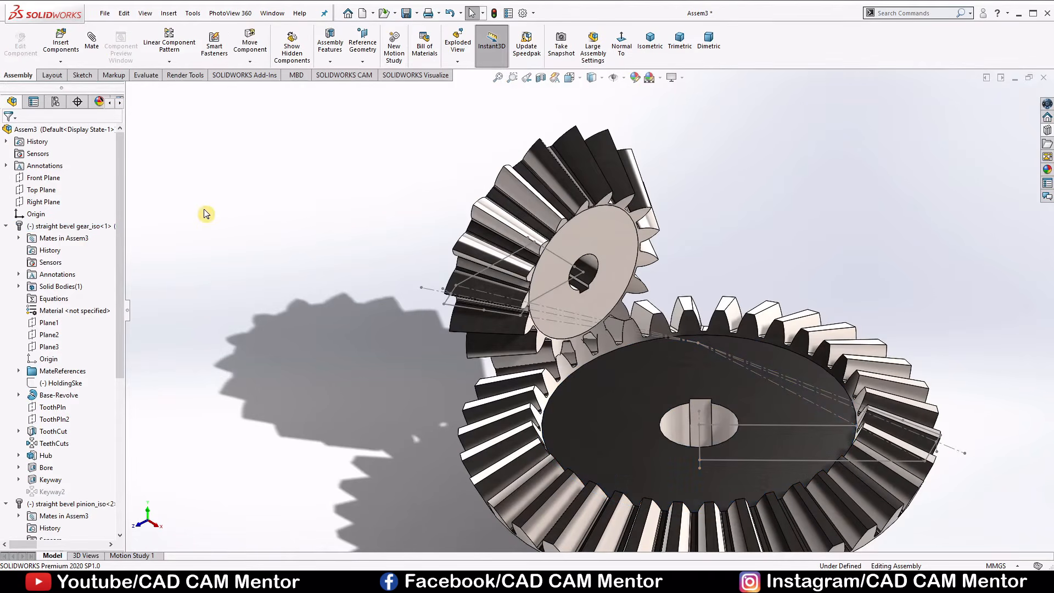
# Hide the BasProSke sketches of both the bevel pinion and the bevel gear.
pyautogui.rightClick(450, 306)
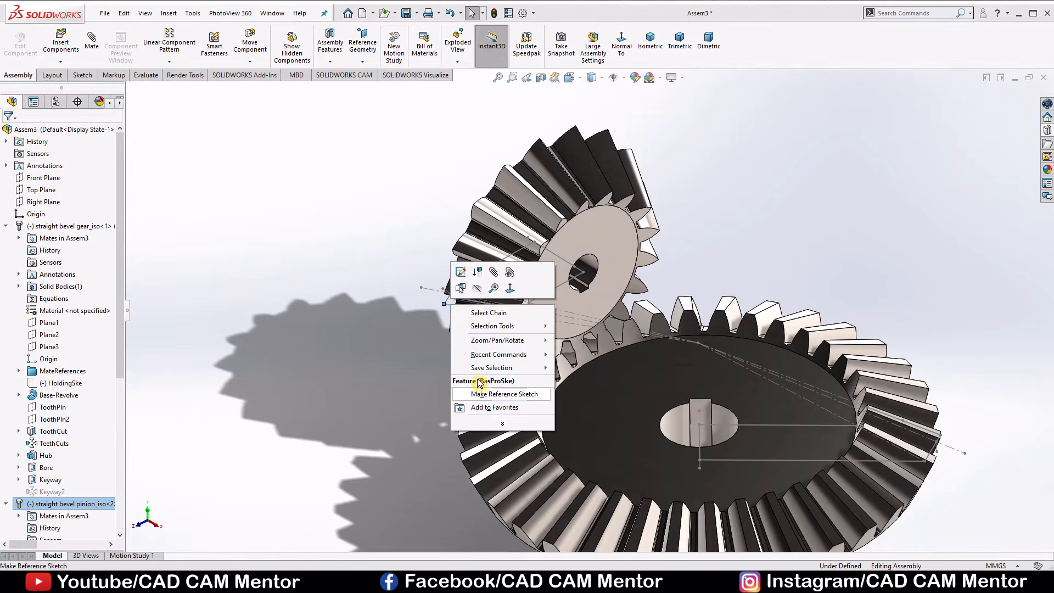
pyautogui.click(477, 290)
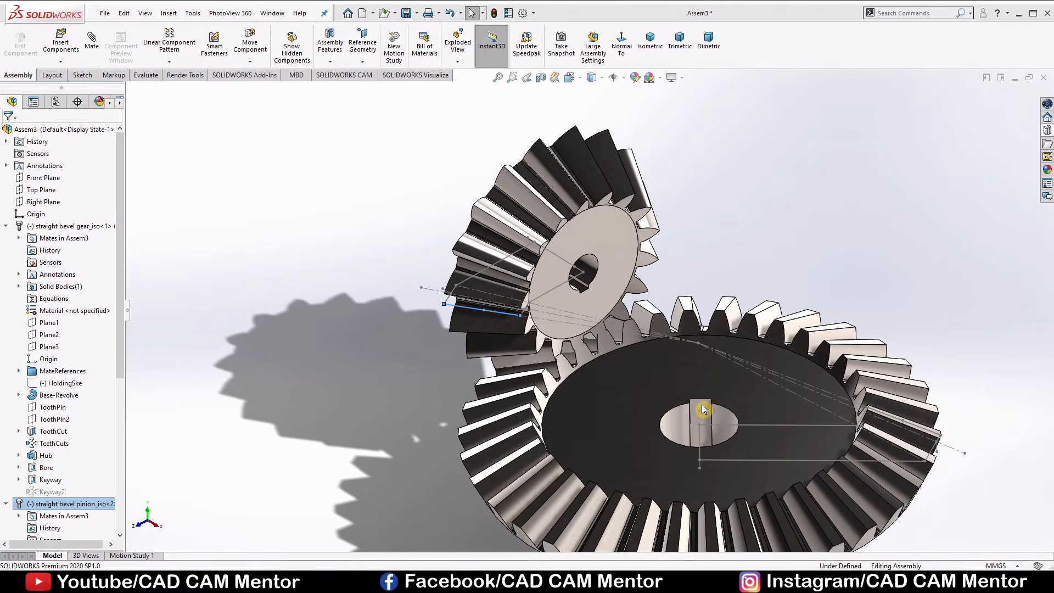
pyautogui.click(772, 426)
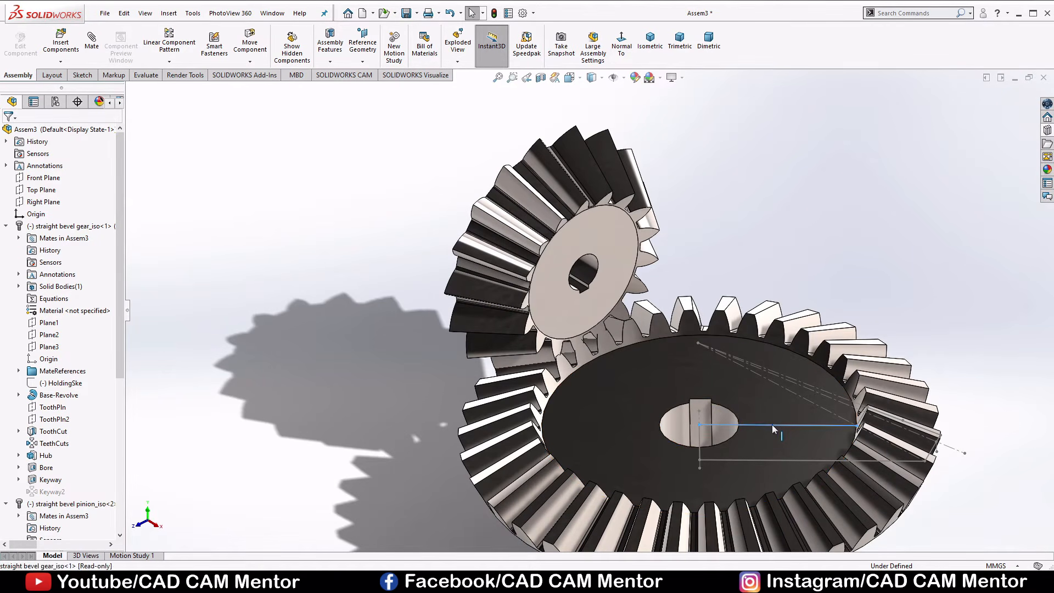
pyautogui.rightClick(772, 425)
pyautogui.click(797, 414)
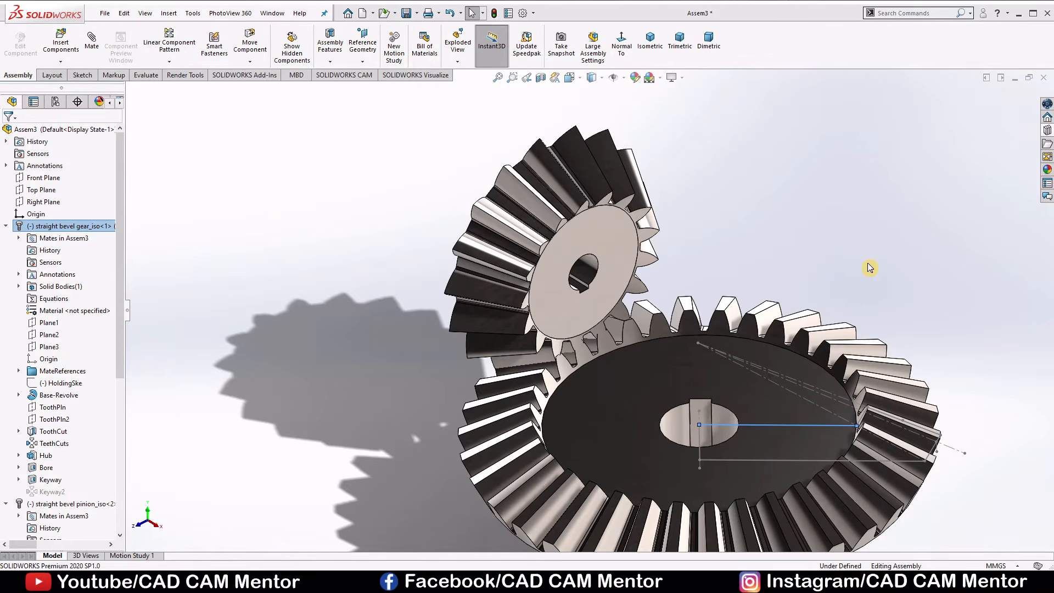
pyautogui.click(885, 260)
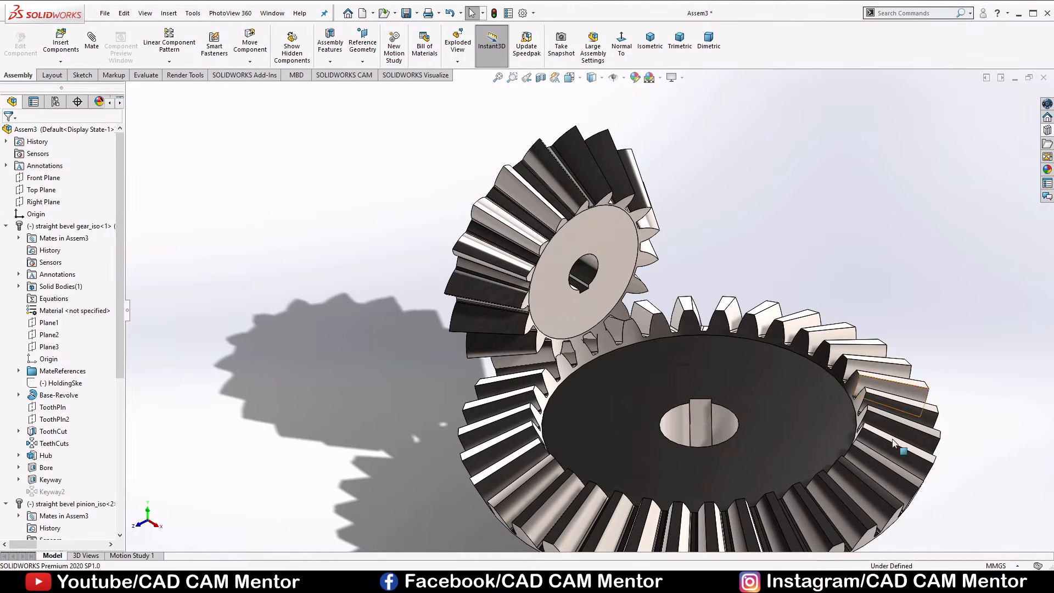
pyautogui.scroll(4, 895, 444)
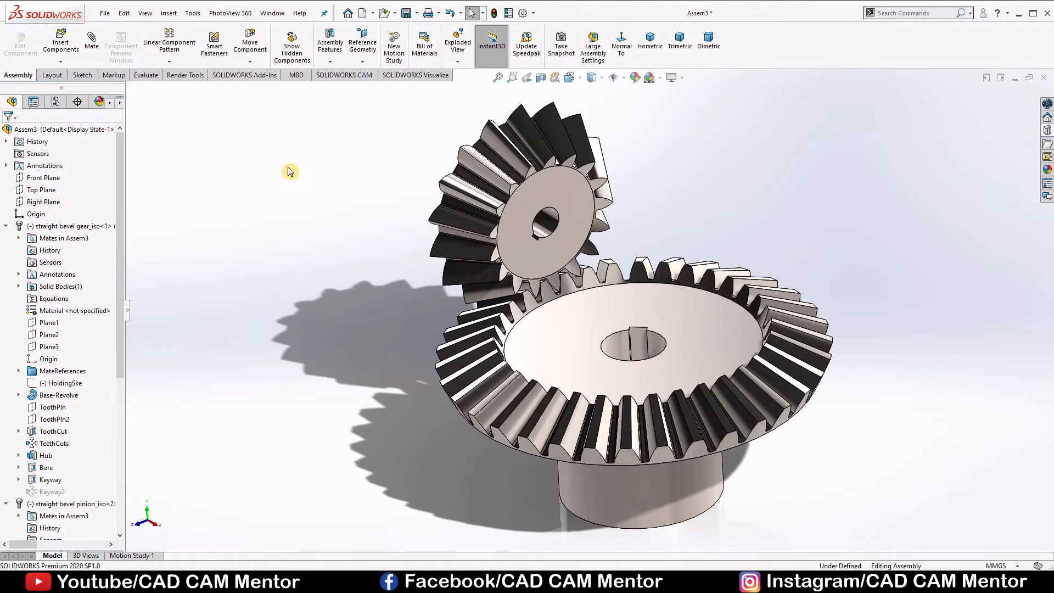
# Turn the pinion slightly with Move Component so its teeth sit in the gear's gaps, and set the drag option to Physical Dynamics.
pyautogui.click(263, 47)
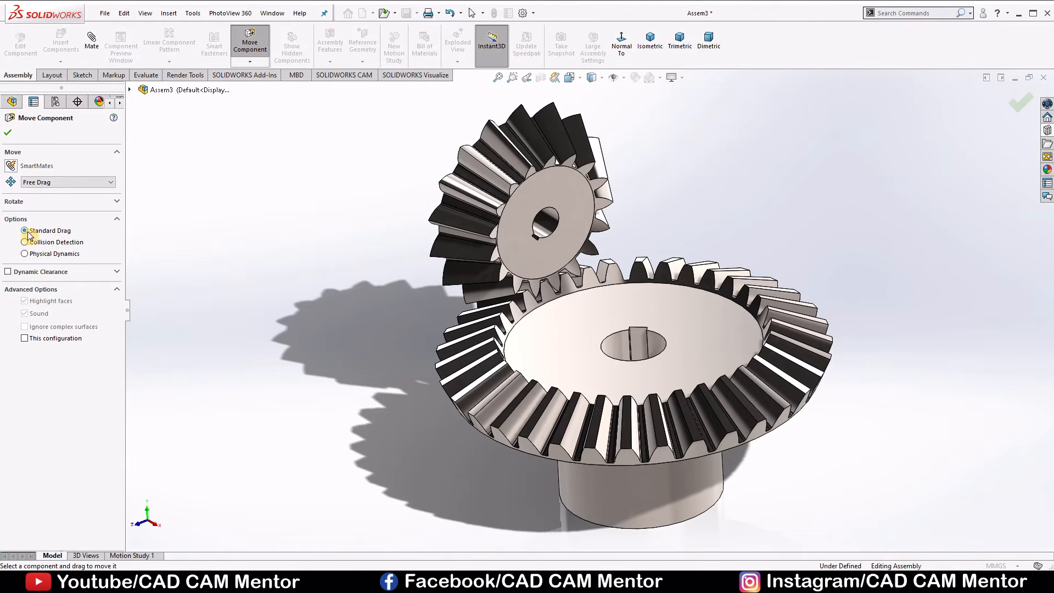
pyautogui.scroll(-5, 545, 250)
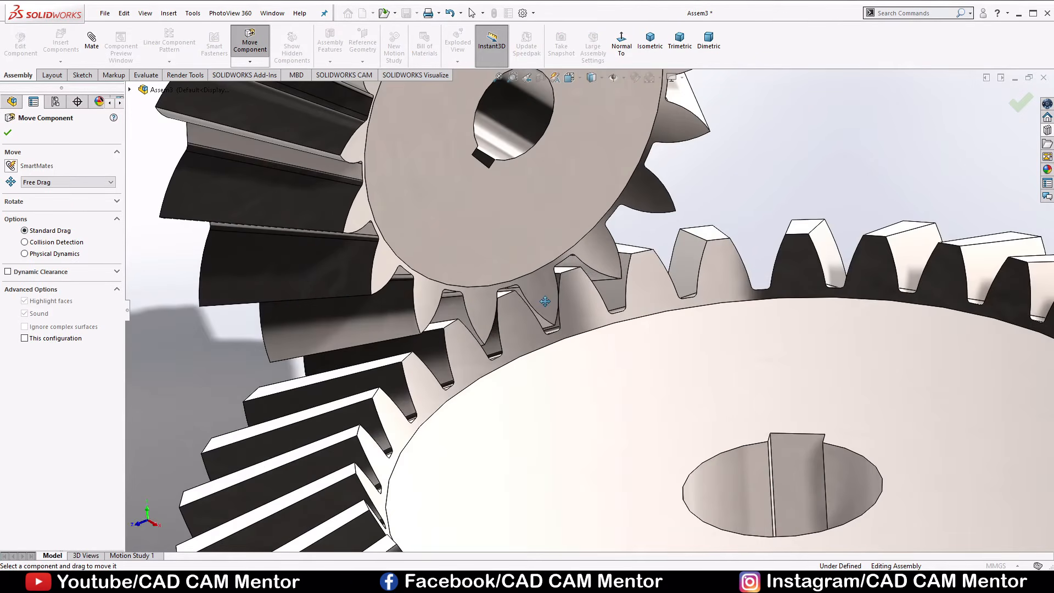
pyautogui.moveTo(545, 301); pyautogui.dragTo(545, 305)
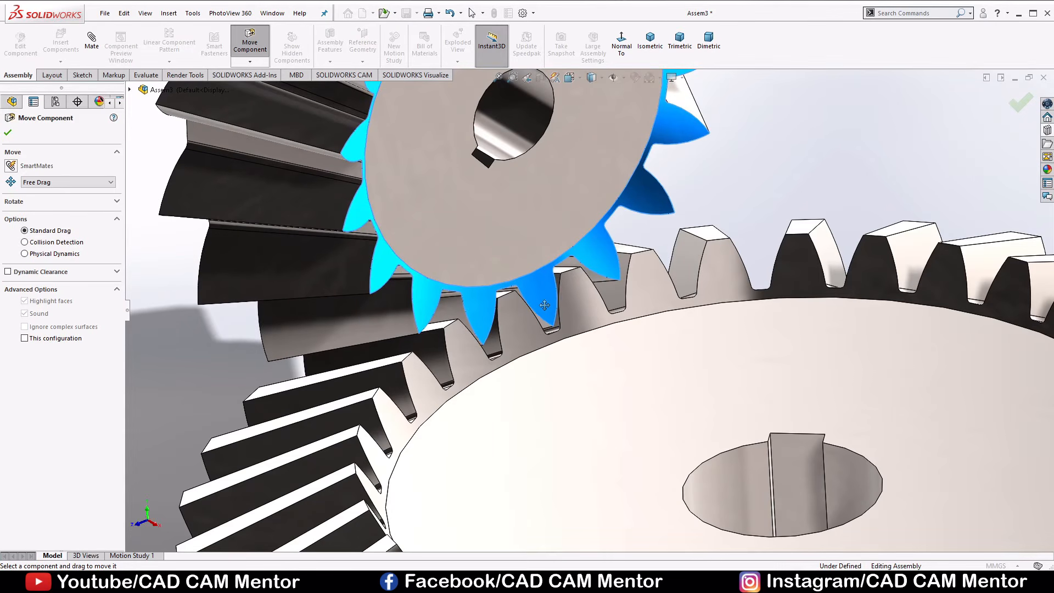
pyautogui.scroll(6, 544, 305)
pyautogui.scroll(3, 665, 342)
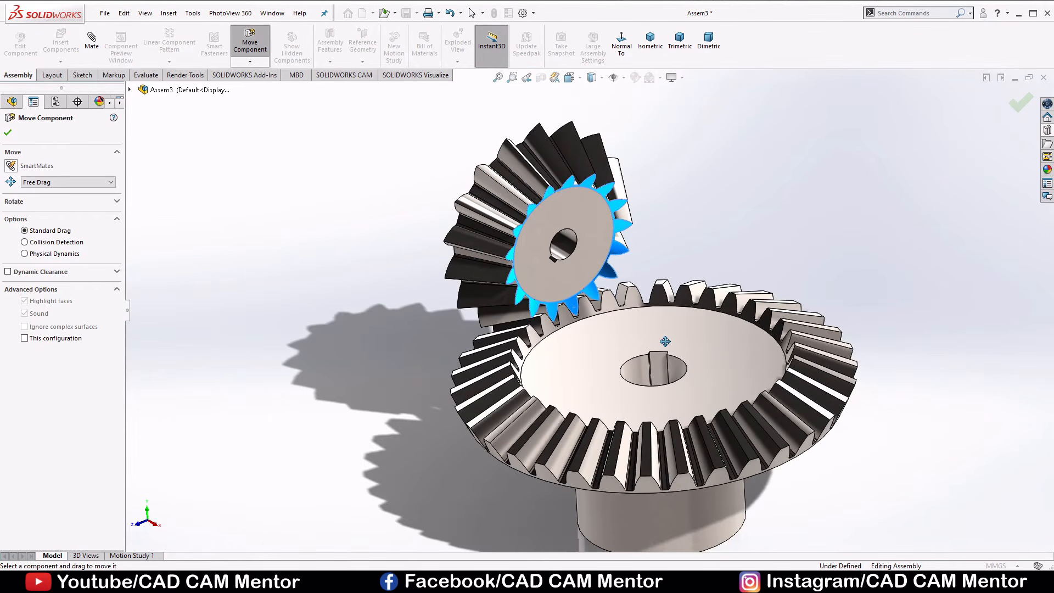
pyautogui.click(24, 254)
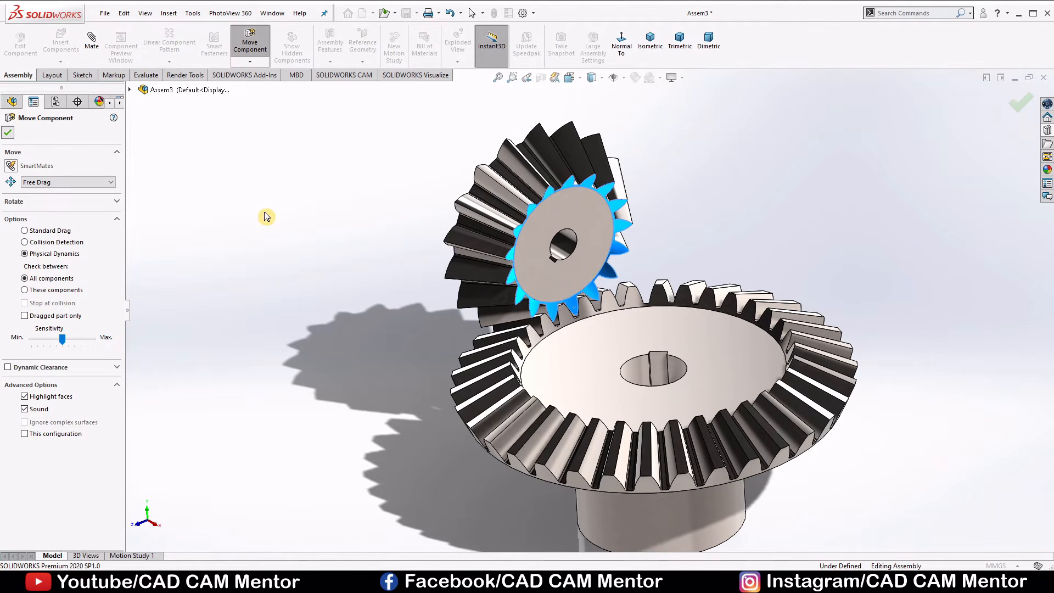
pyautogui.press('Escape')
pyautogui.scroll(3, 676, 378)
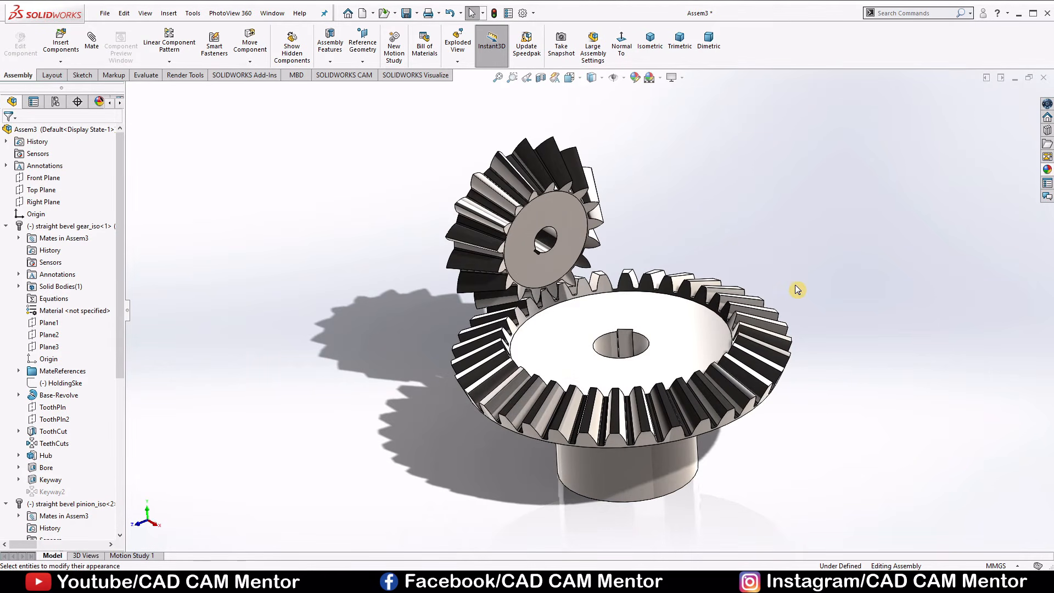
# Apply the polished steel appearance from the Metal Steel library to the body of the large bevel gear.
pyautogui.click(1046, 169)
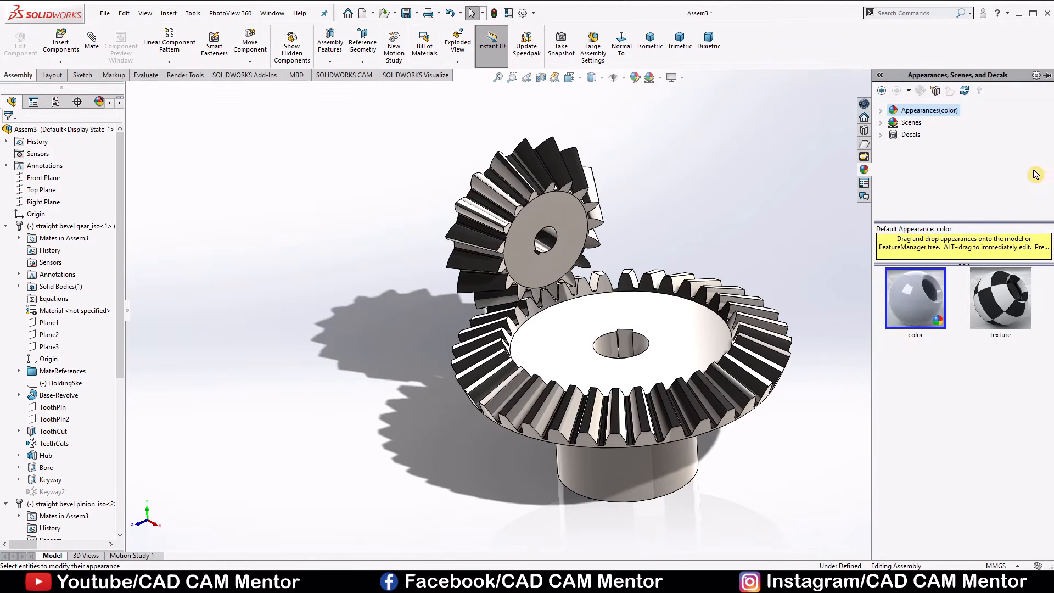
pyautogui.click(892, 134)
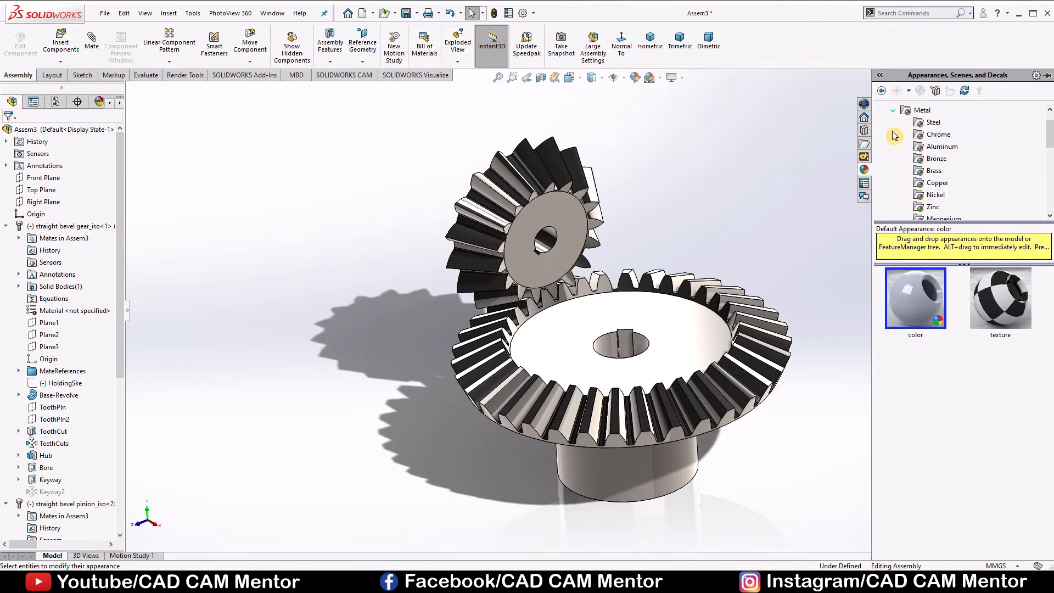
pyautogui.click(933, 122)
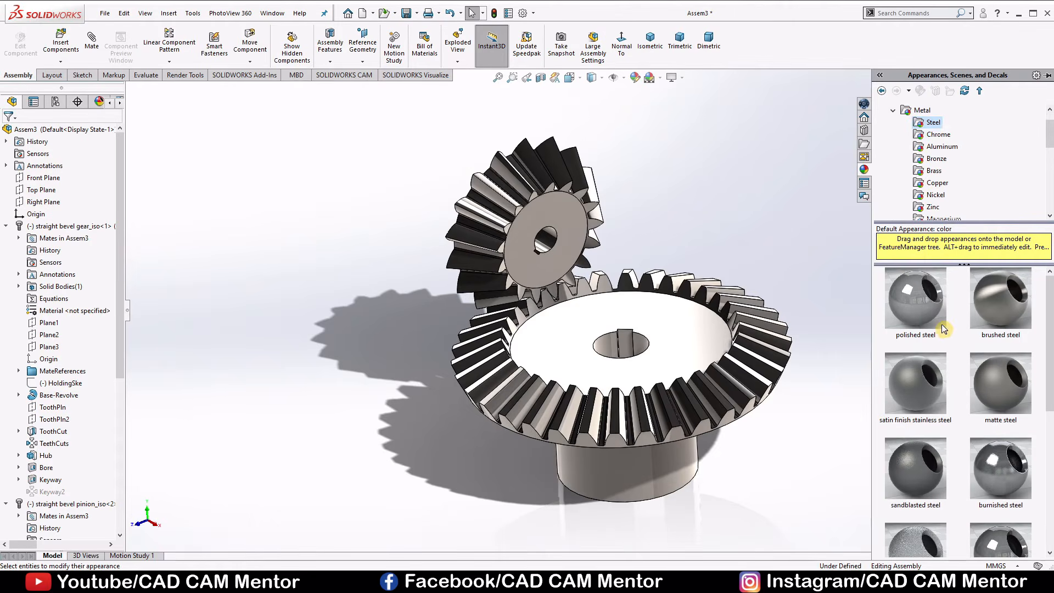
pyautogui.moveTo(920, 299); pyautogui.dragTo(690, 321)
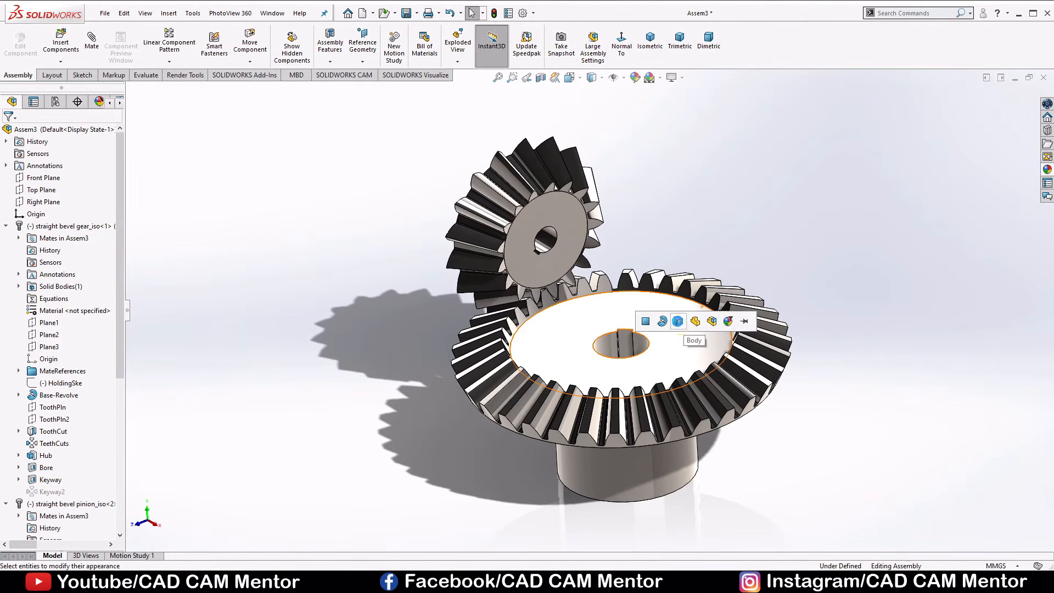
pyautogui.click(678, 321)
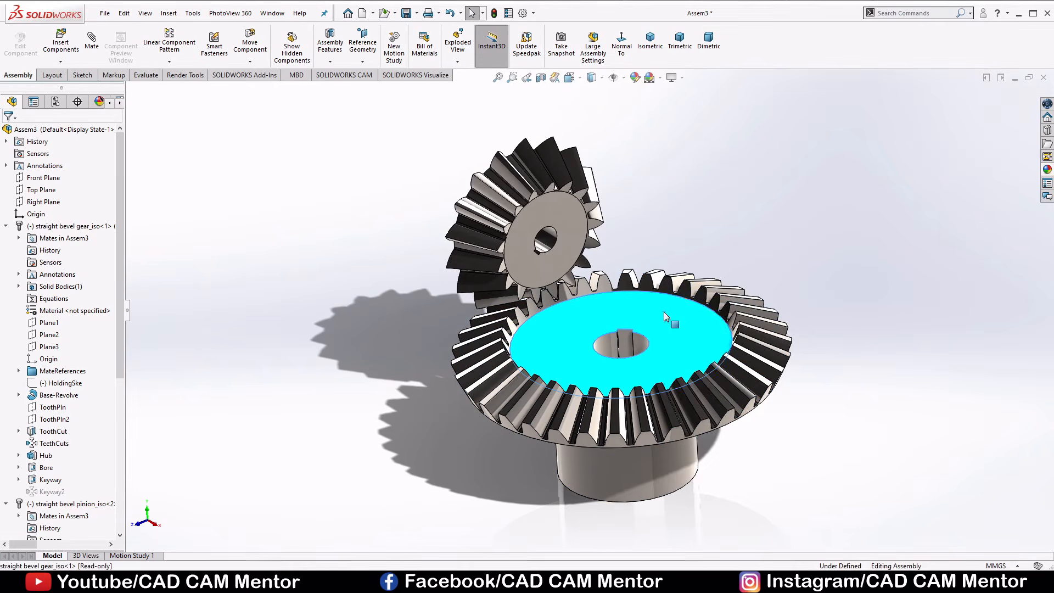
# Copy the bevel gear's appearance and paste it onto the bevel pinion.
pyautogui.rightClick(664, 311)
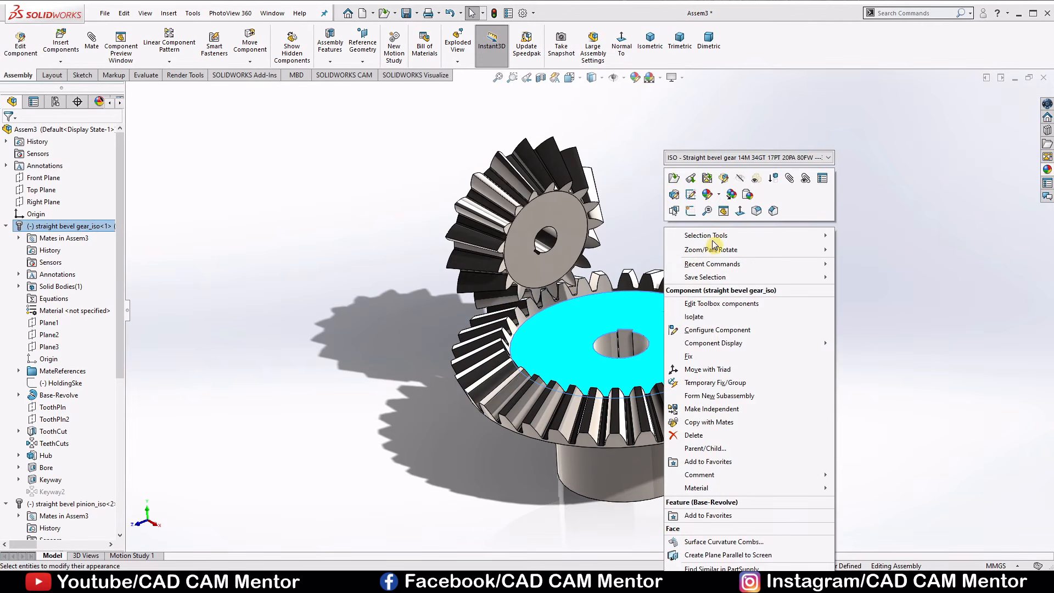
pyautogui.click(732, 195)
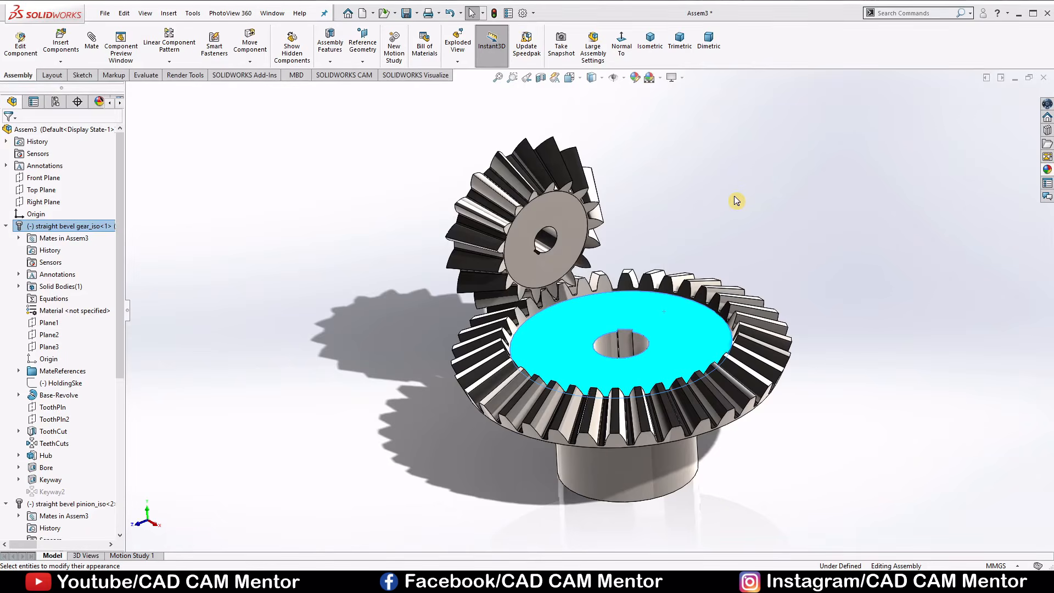
pyautogui.rightClick(565, 205)
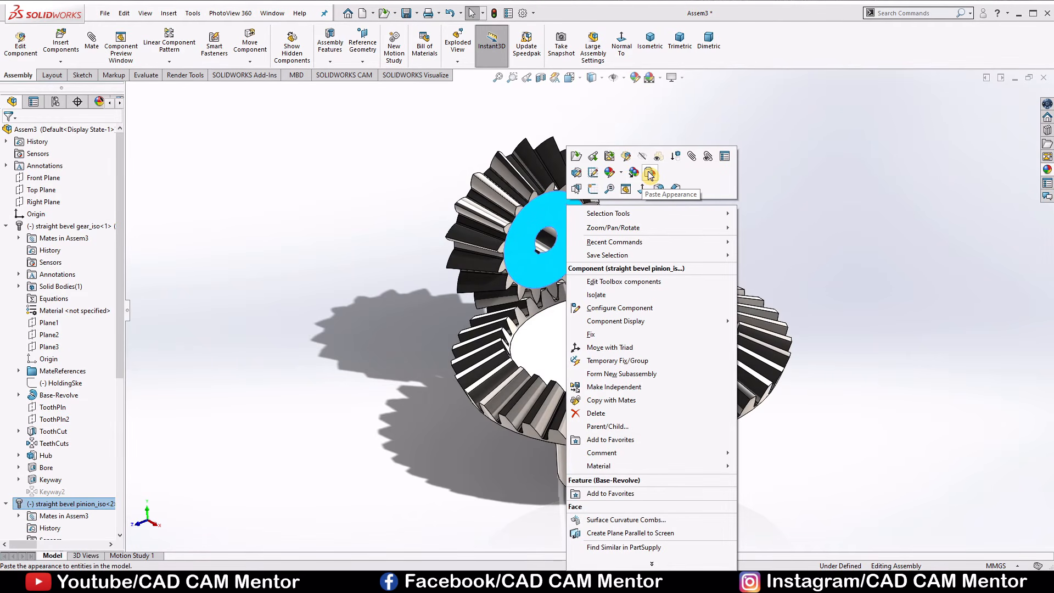
pyautogui.click(649, 175)
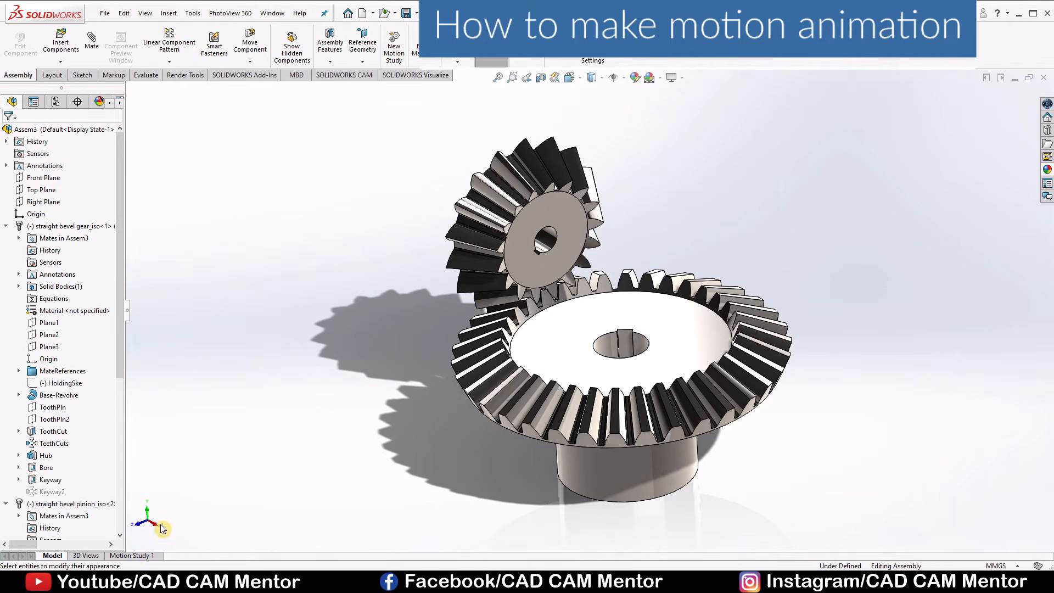
# Open Motion Study 1, check that the MotionManager toolbar is enabled, and expand the study's timeline.
pyautogui.click(134, 555)
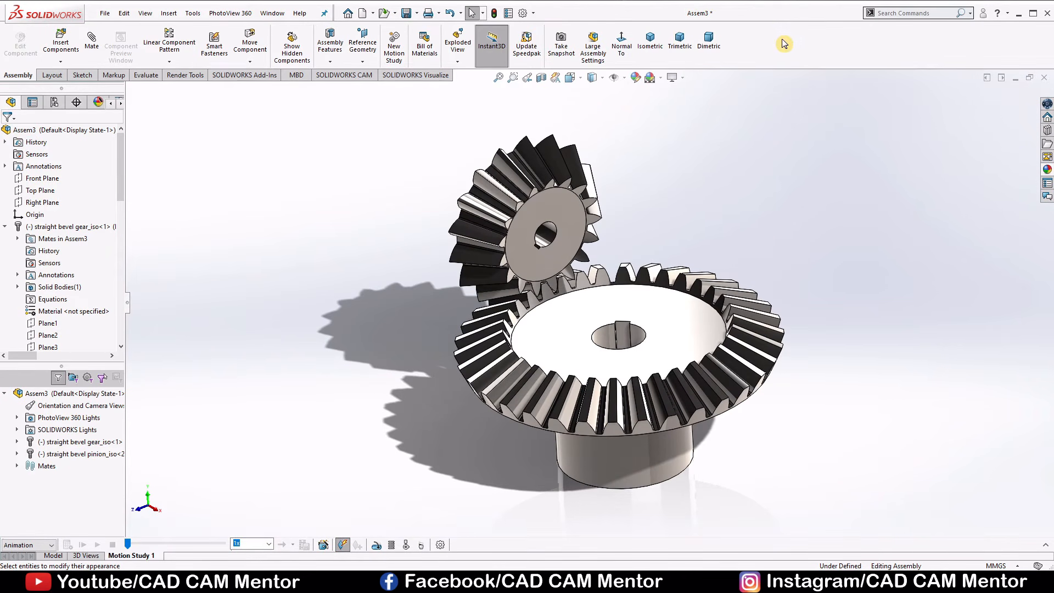
pyautogui.rightClick(781, 39)
pyautogui.moveTo(820, 92)
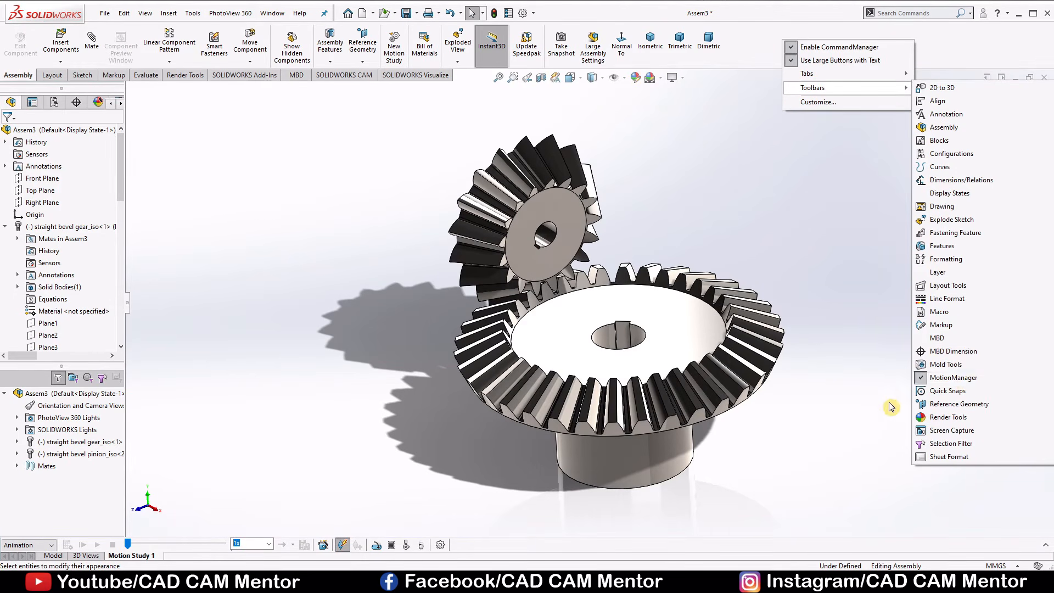
pyautogui.click(858, 420)
pyautogui.click(1046, 544)
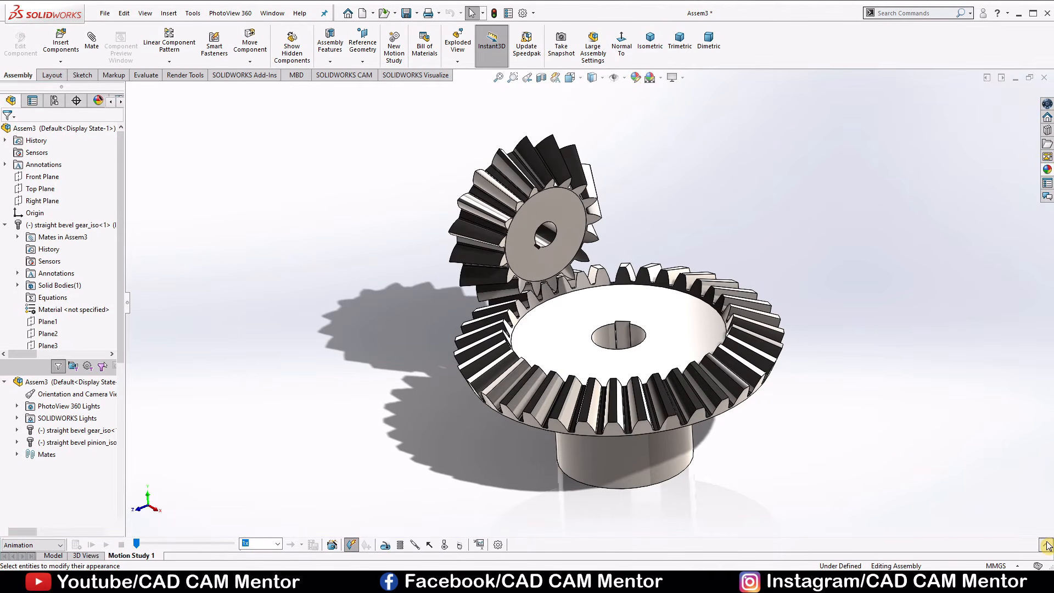
pyautogui.click(1046, 544)
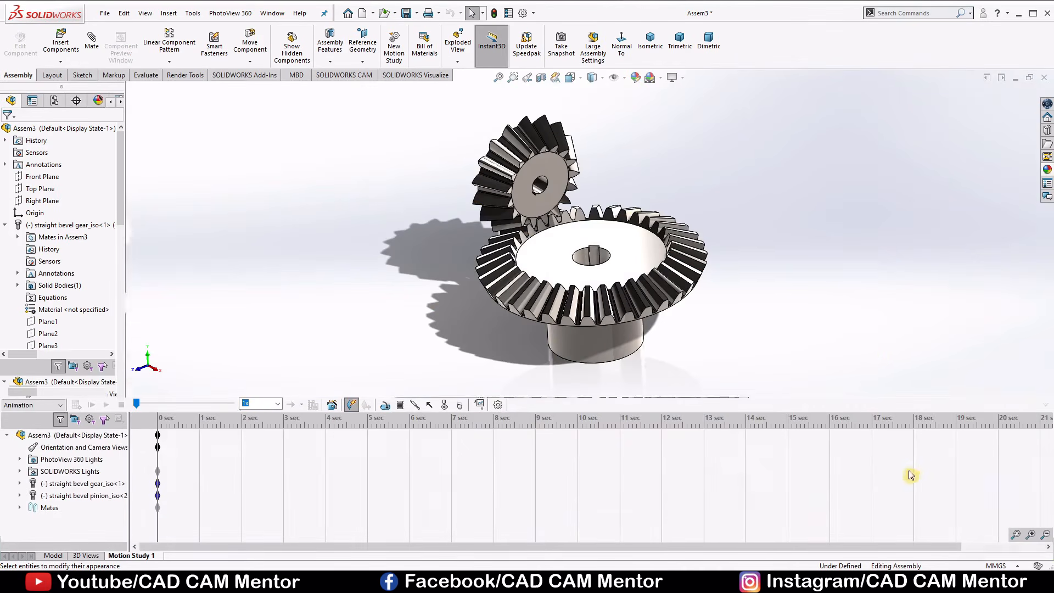
# Activate the SOLIDWORKS Motion add-in and set the study type to Motion Analysis.
pyautogui.click(60, 404)
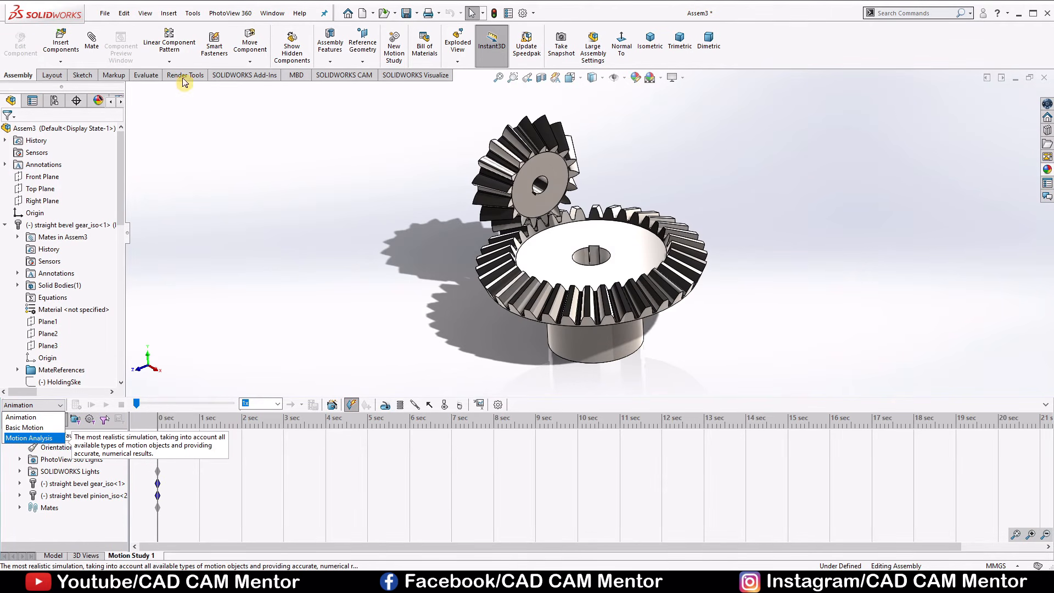
pyautogui.click(239, 77)
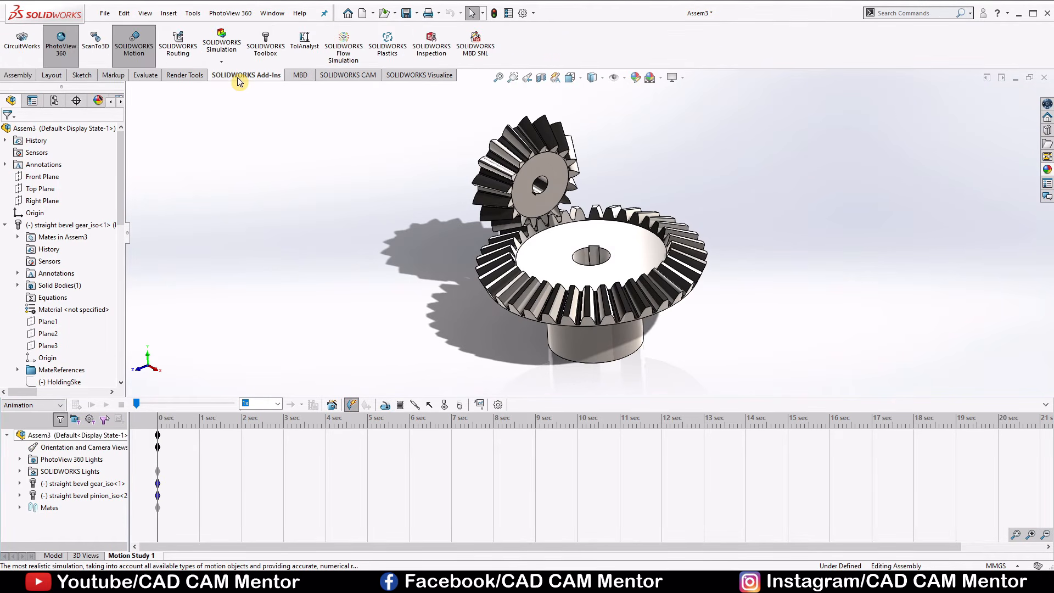
pyautogui.click(140, 51)
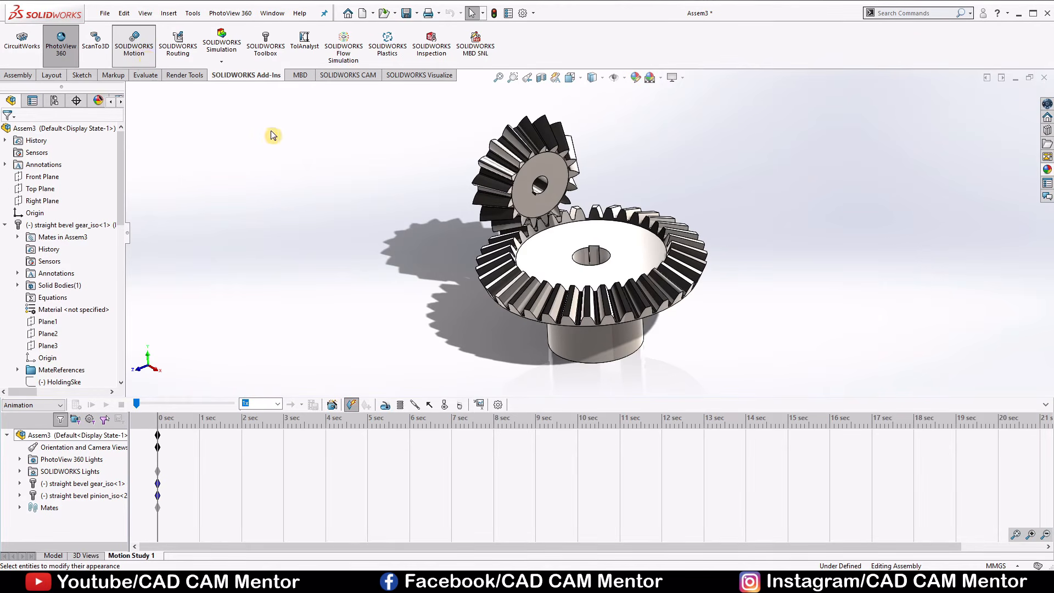
pyautogui.click(26, 77)
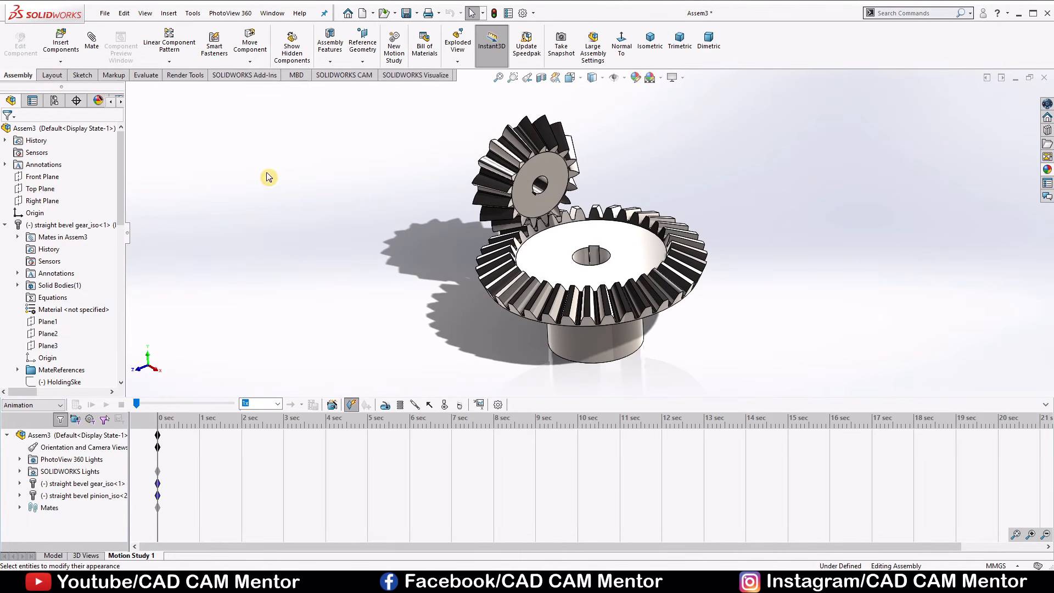
pyautogui.click(60, 406)
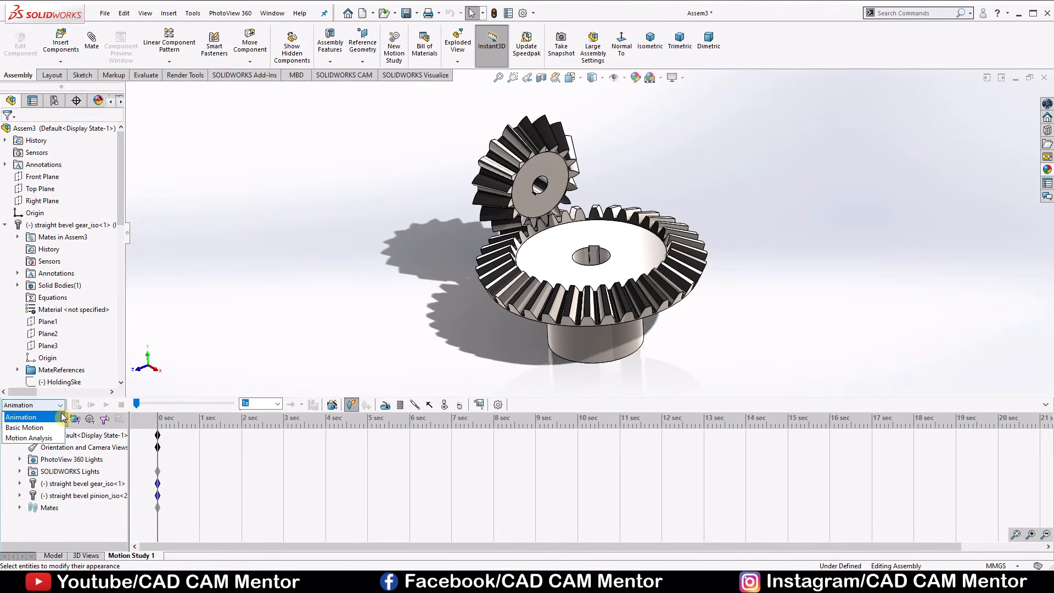
pyautogui.click(50, 439)
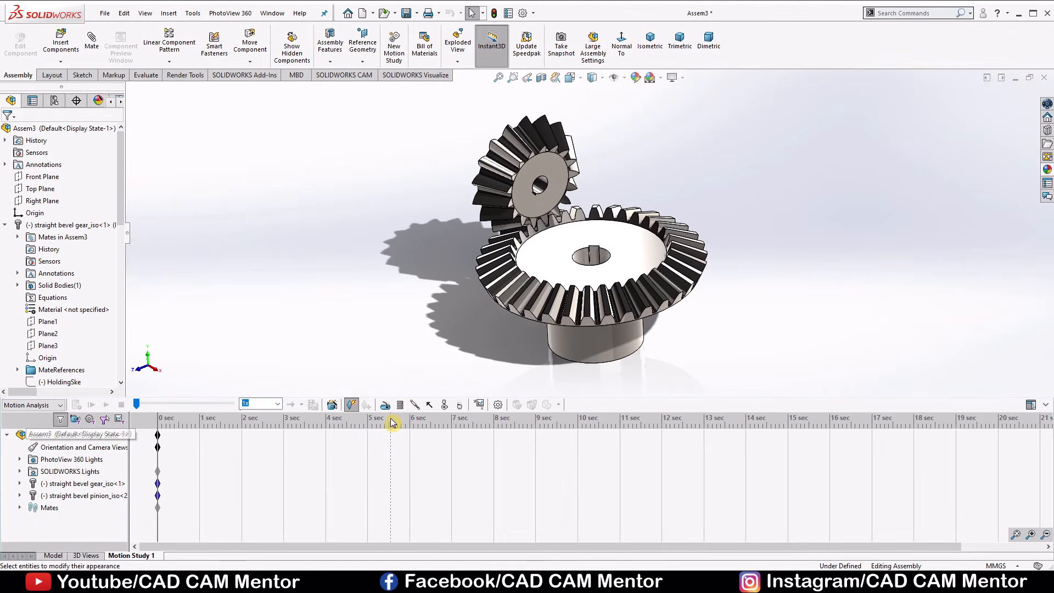
# Extend the motion study to 20 seconds and set its Motion Analysis rate to 30 frames per second.
pyautogui.moveTo(158, 436); pyautogui.dragTo(231, 441)
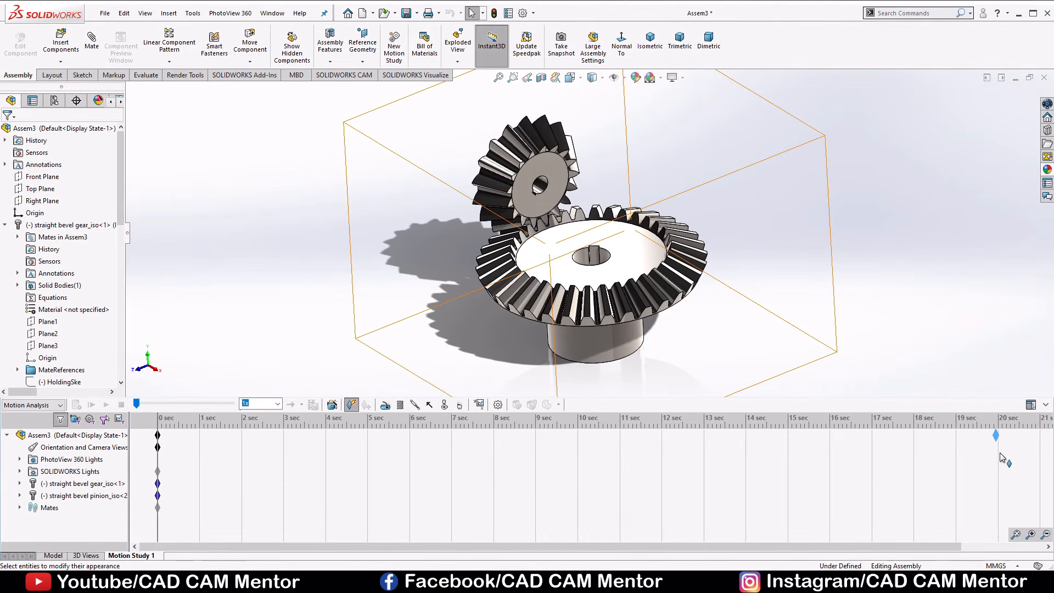
pyautogui.moveTo(1000, 457); pyautogui.dragTo(999, 455)
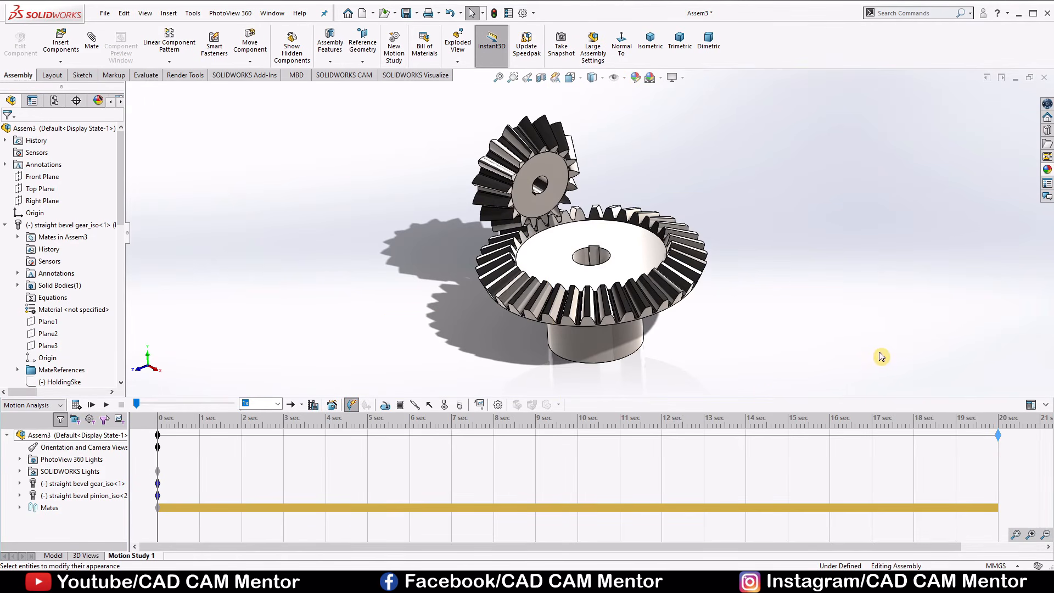
pyautogui.click(498, 407)
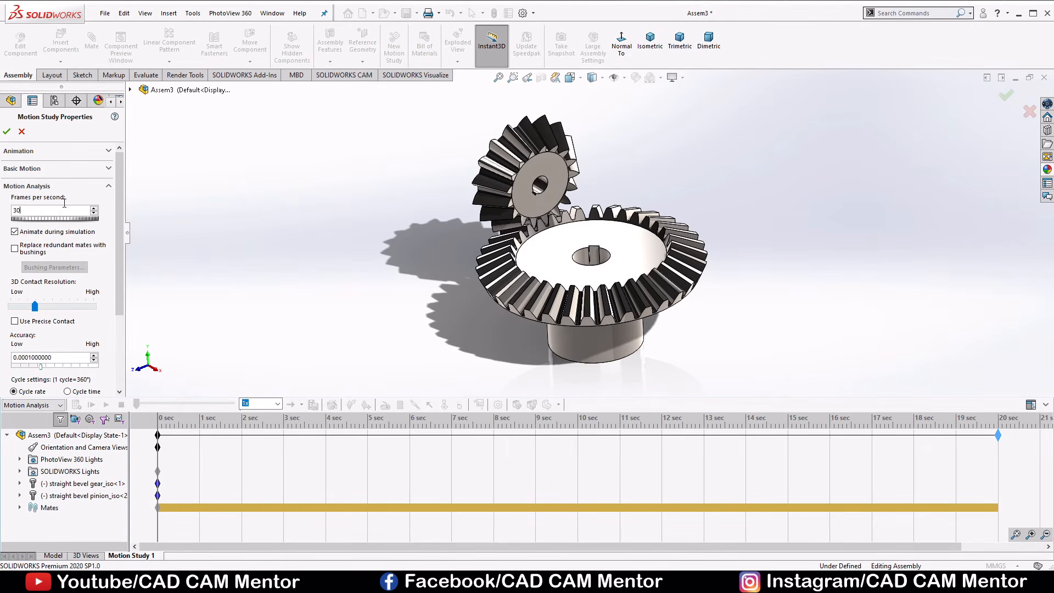
pyautogui.click(7, 132)
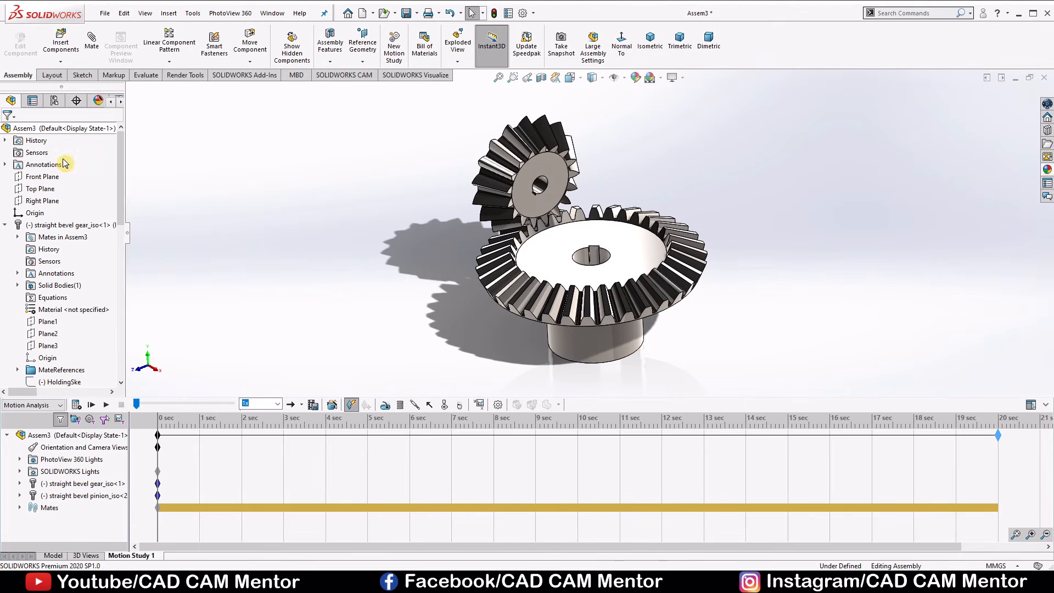
# Add a solid body contact between the bevel pinion and the bevel gear, with both materials set to Acrylic.
pyautogui.click(445, 406)
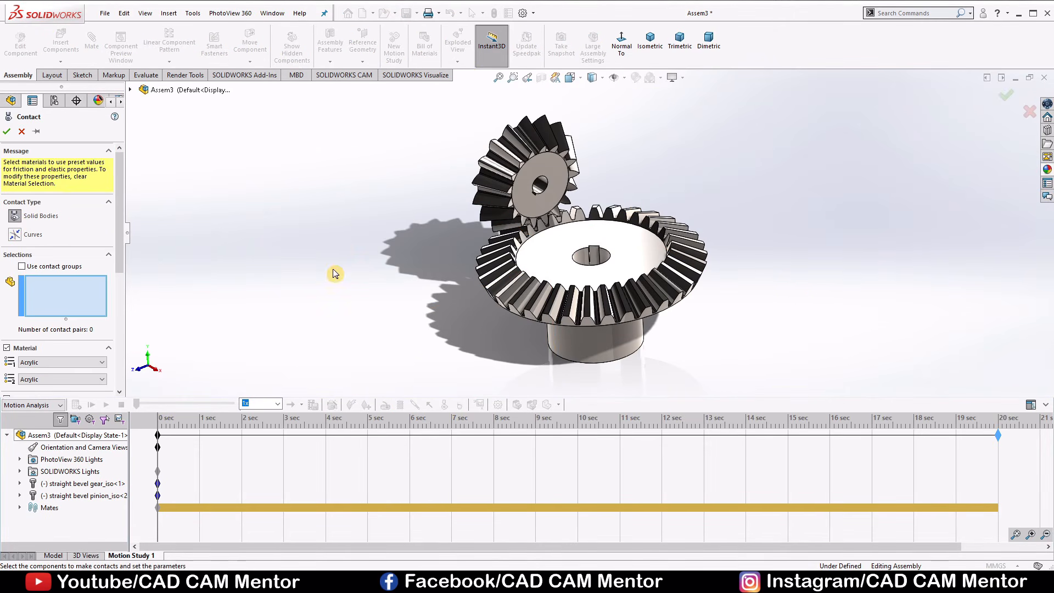
pyautogui.click(539, 208)
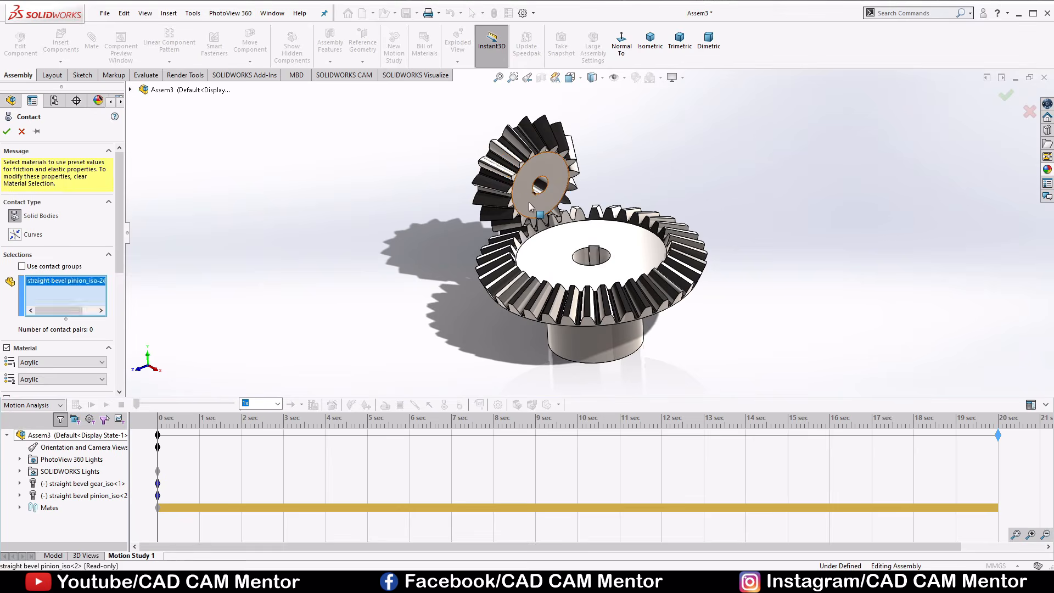
pyautogui.click(547, 249)
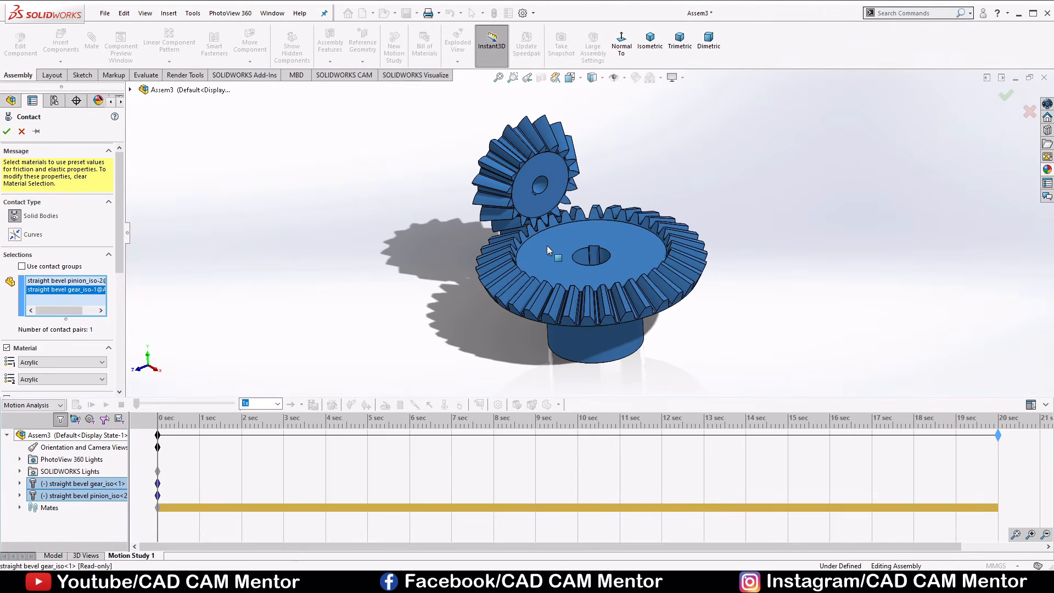
pyautogui.click(9, 131)
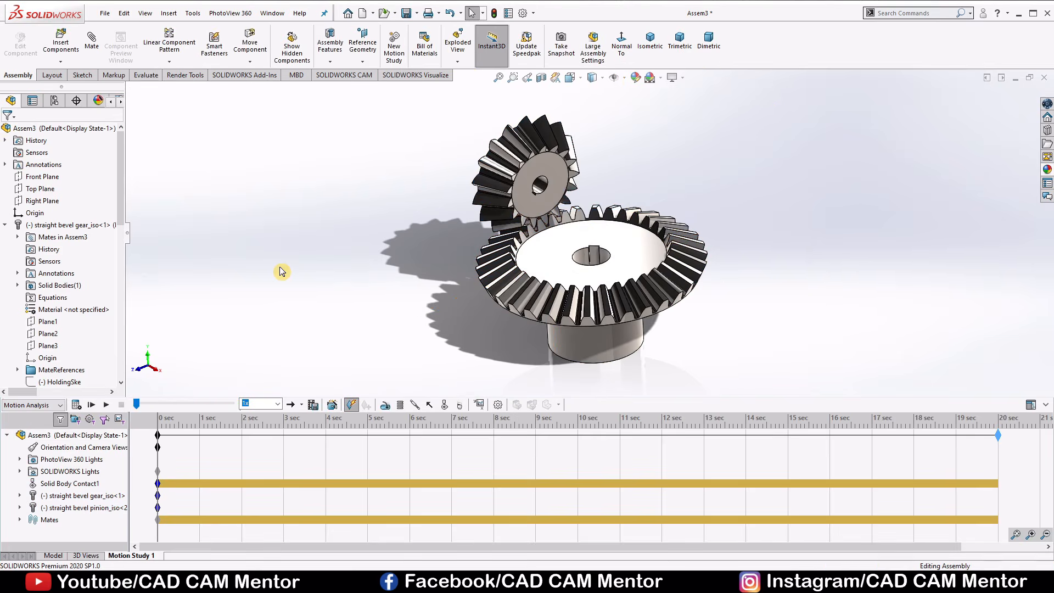
# Add a constant-speed 3 RPM rotary motor with reversed direction to the large gear's bore, and calculate the study up to about 14.7 seconds.
pyautogui.click(386, 407)
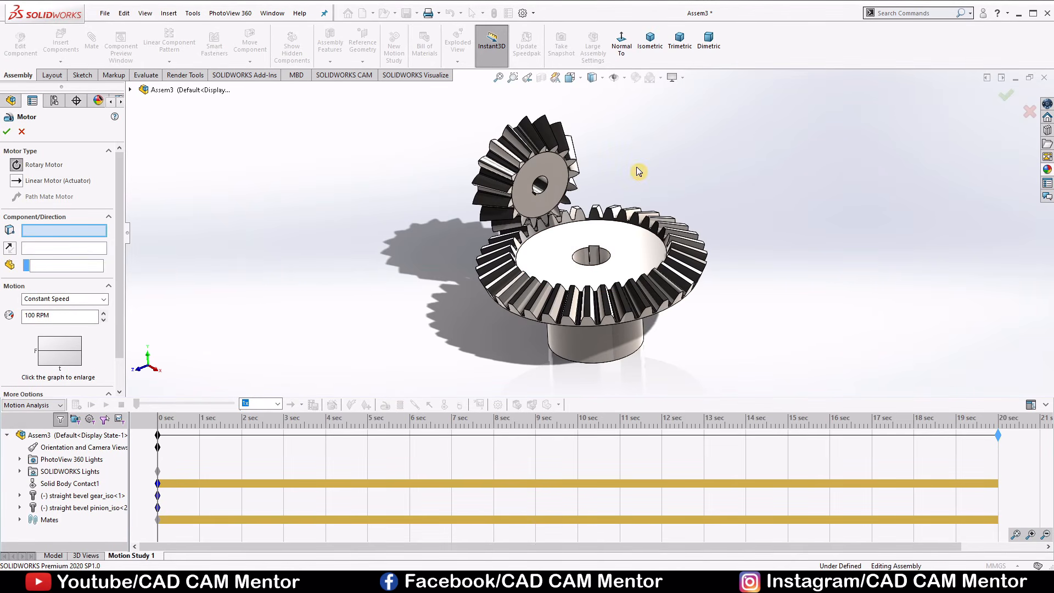
pyautogui.click(583, 260)
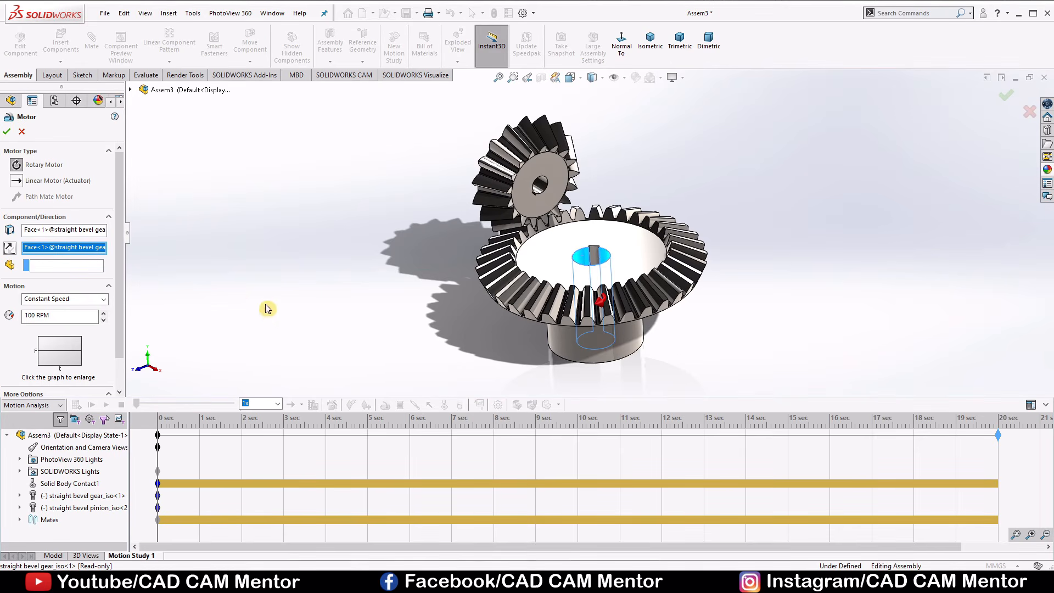
pyautogui.click(8, 251)
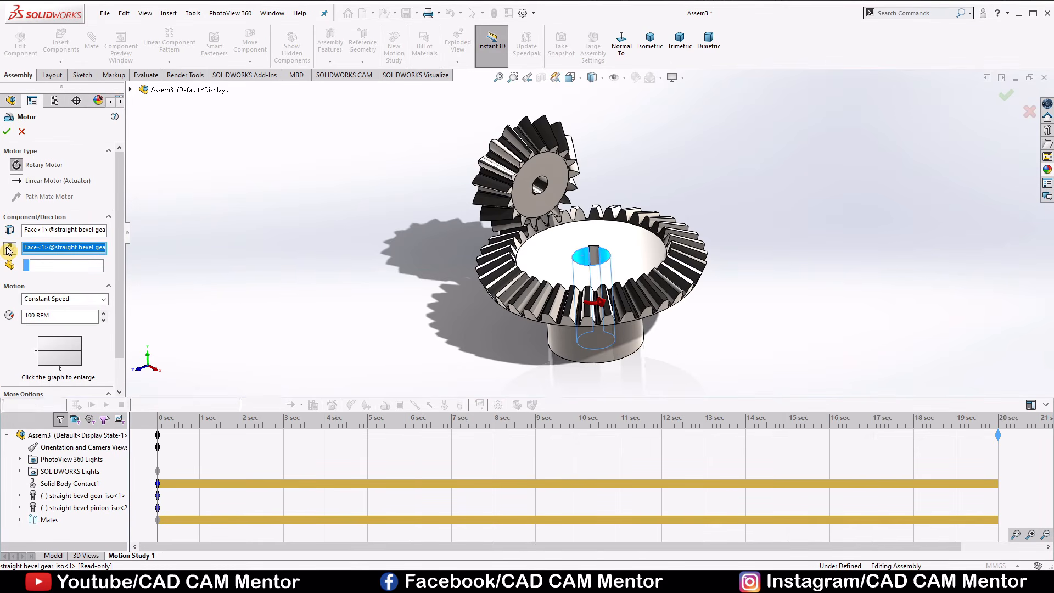
pyautogui.click(35, 315)
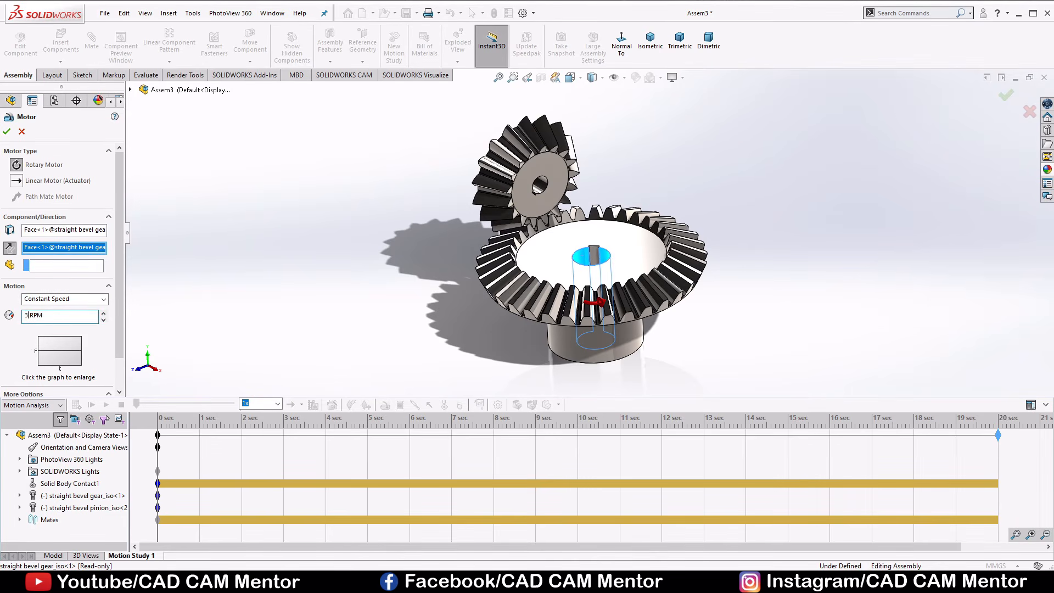
pyautogui.click(7, 133)
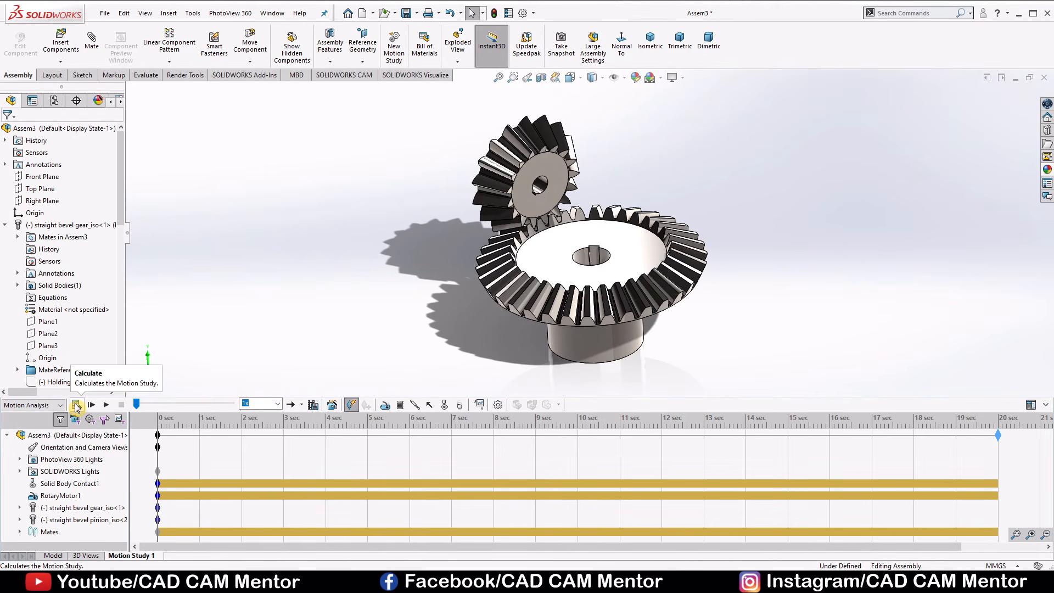
pyautogui.click(76, 405)
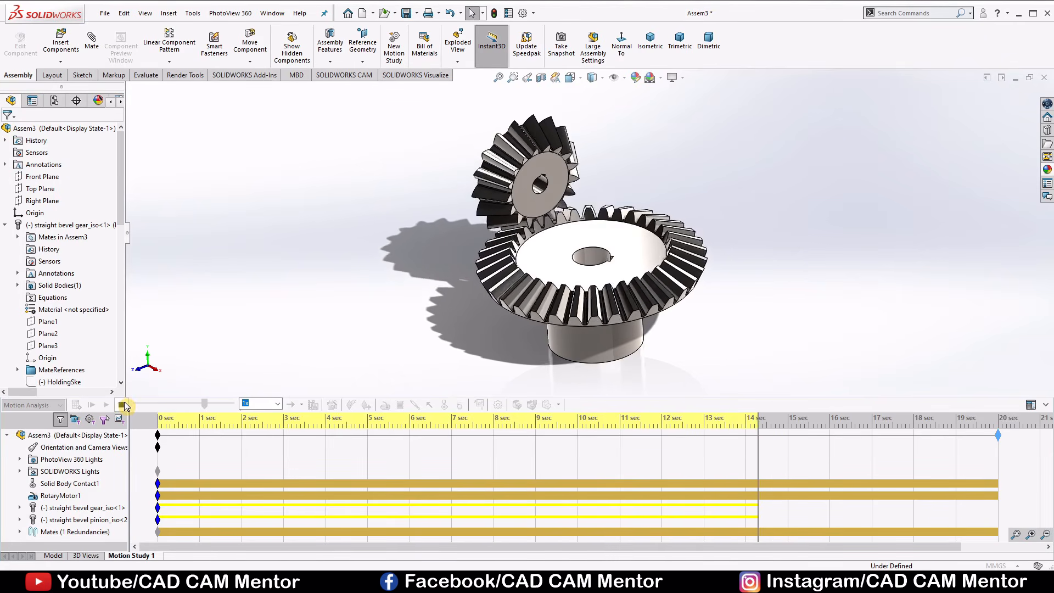
pyautogui.click(121, 405)
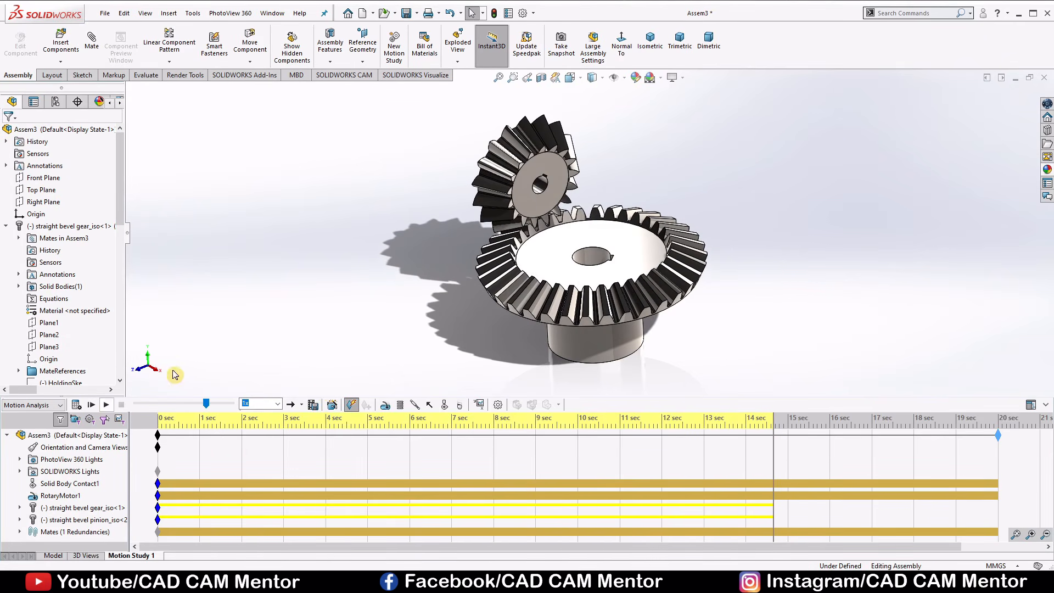
# Start saving the animation to the F: drive as an MP4 video file named Assem3.mp4.
pyautogui.click(313, 405)
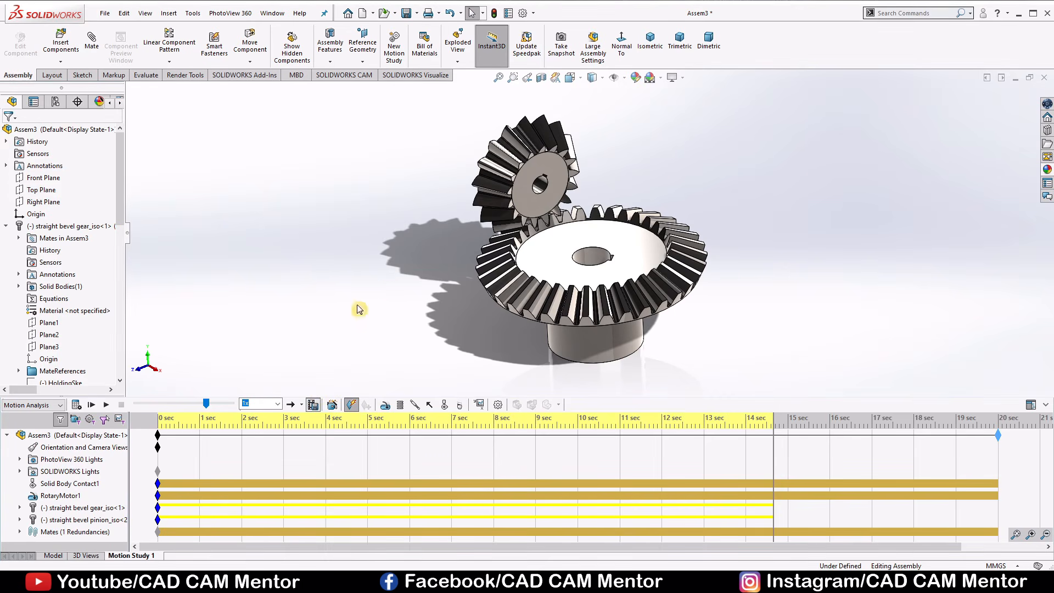
pyautogui.click(542, 158)
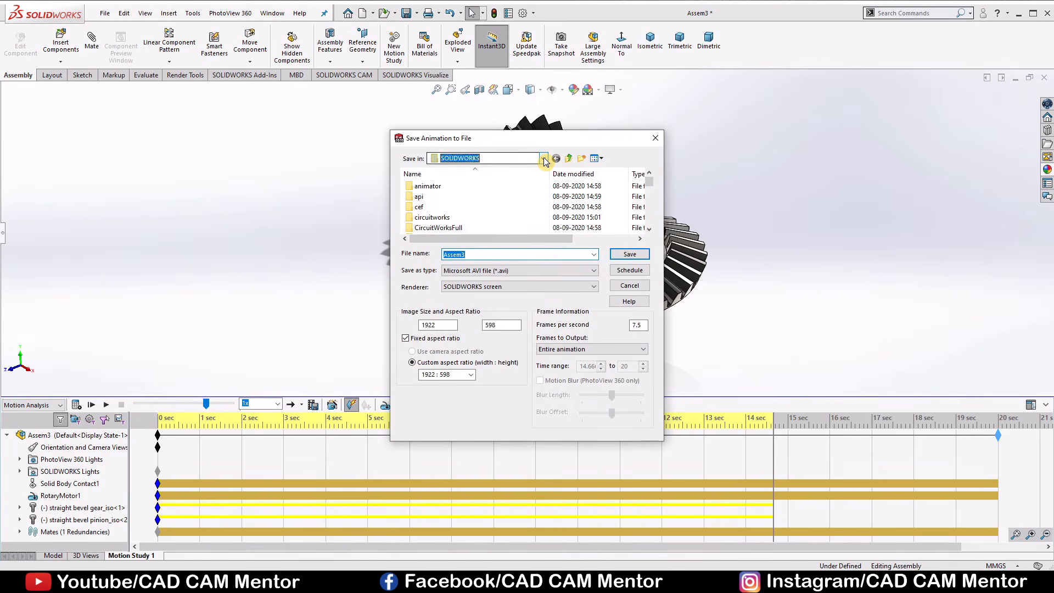
pyautogui.click(476, 345)
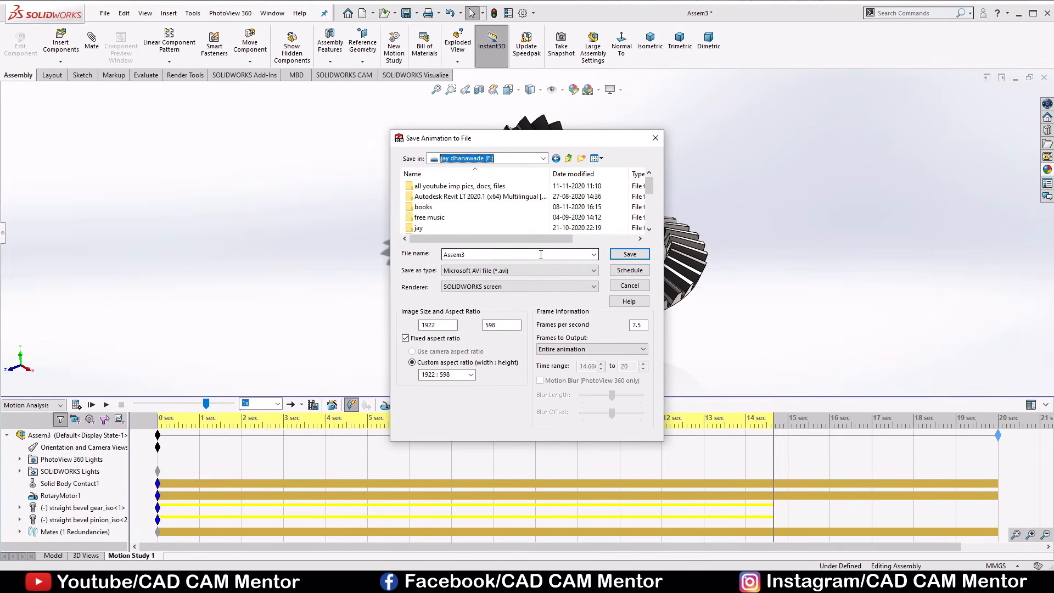
pyautogui.click(513, 271)
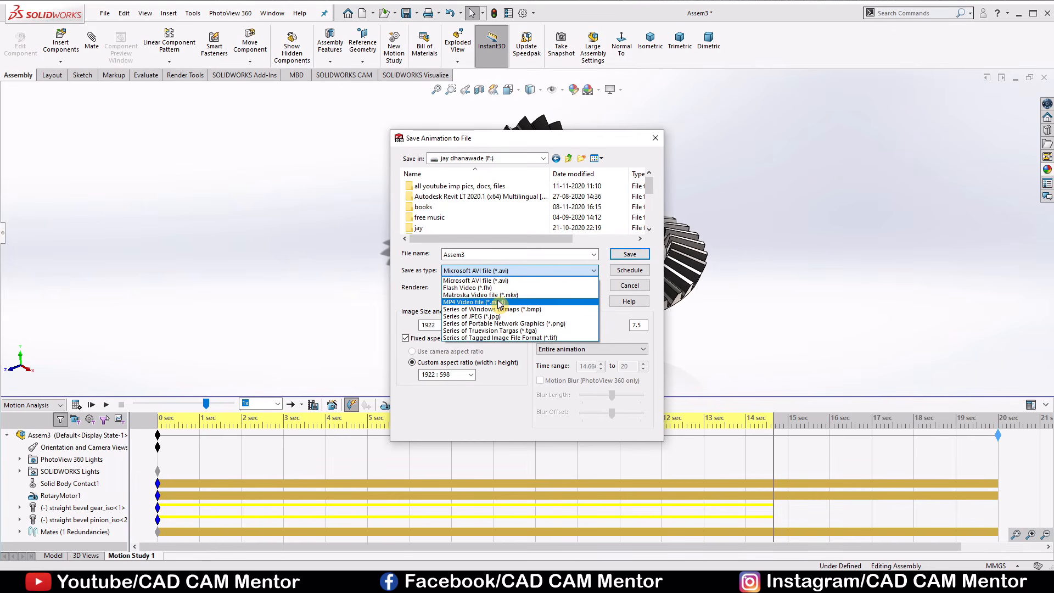
pyautogui.click(500, 302)
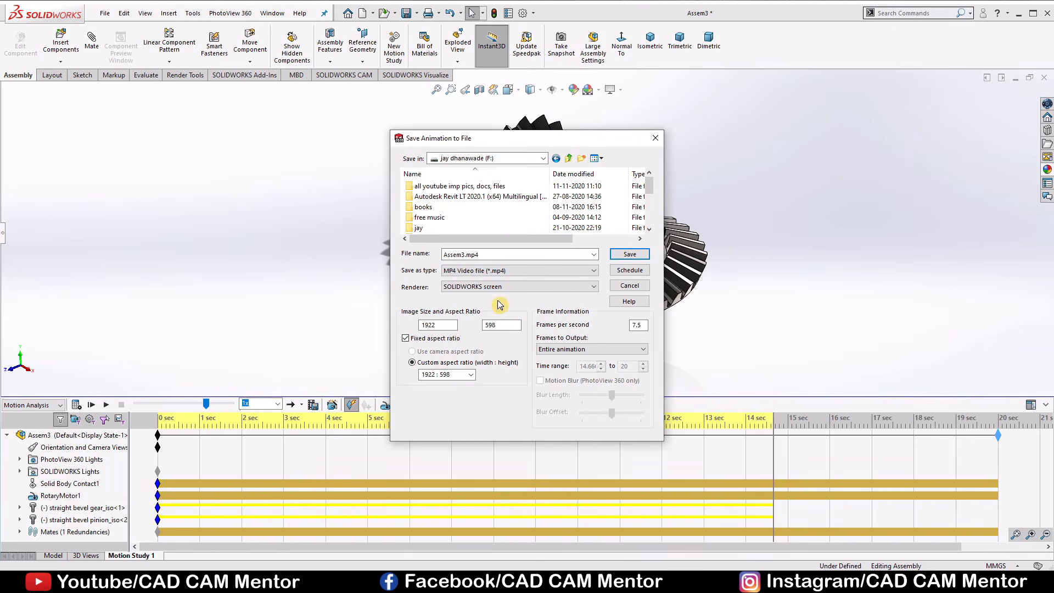
# Set the video to the 16:9 HDTV aspect ratio and 30 frames per second, and save the animation.
pyautogui.click(471, 375)
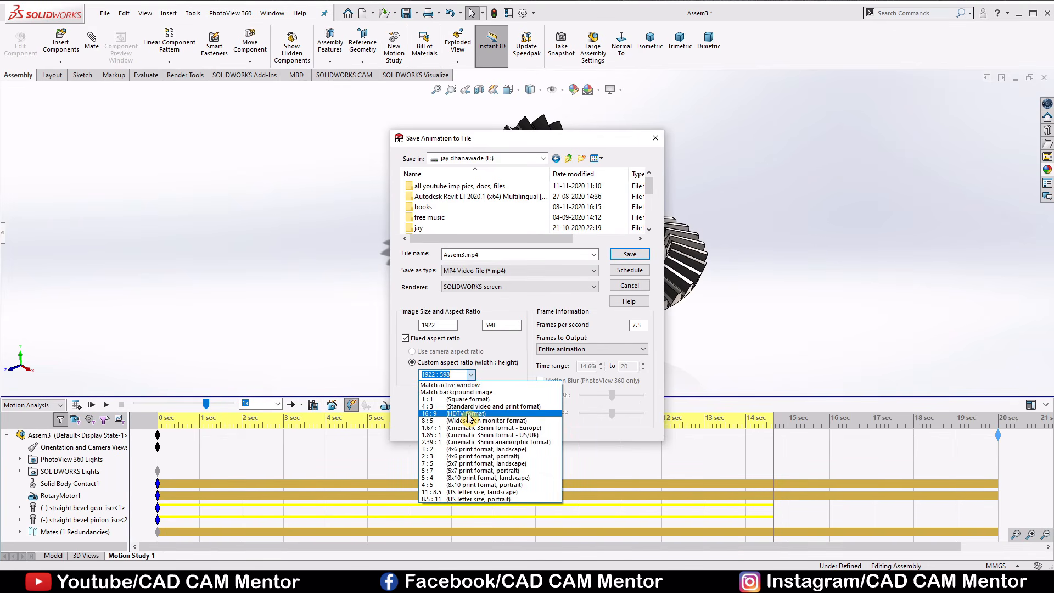
pyautogui.click(468, 414)
pyautogui.moveTo(646, 326); pyautogui.dragTo(611, 328)
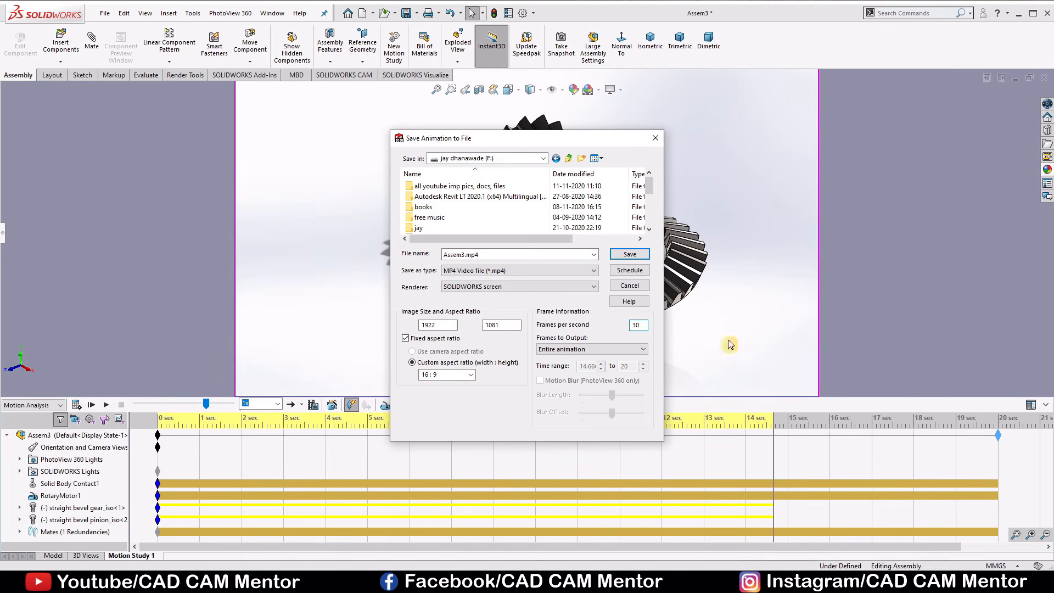
pyautogui.click(632, 254)
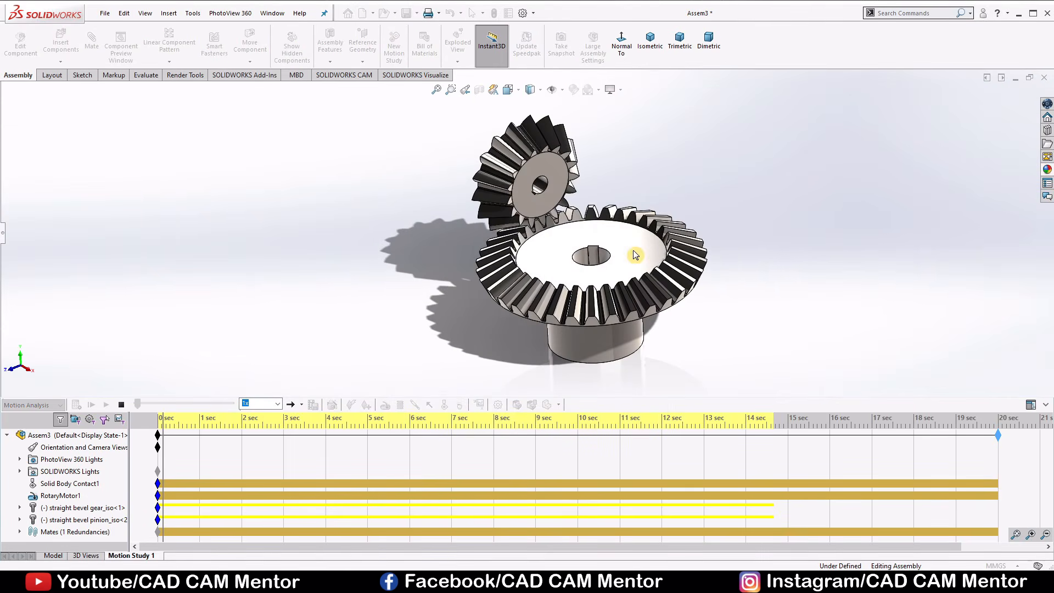